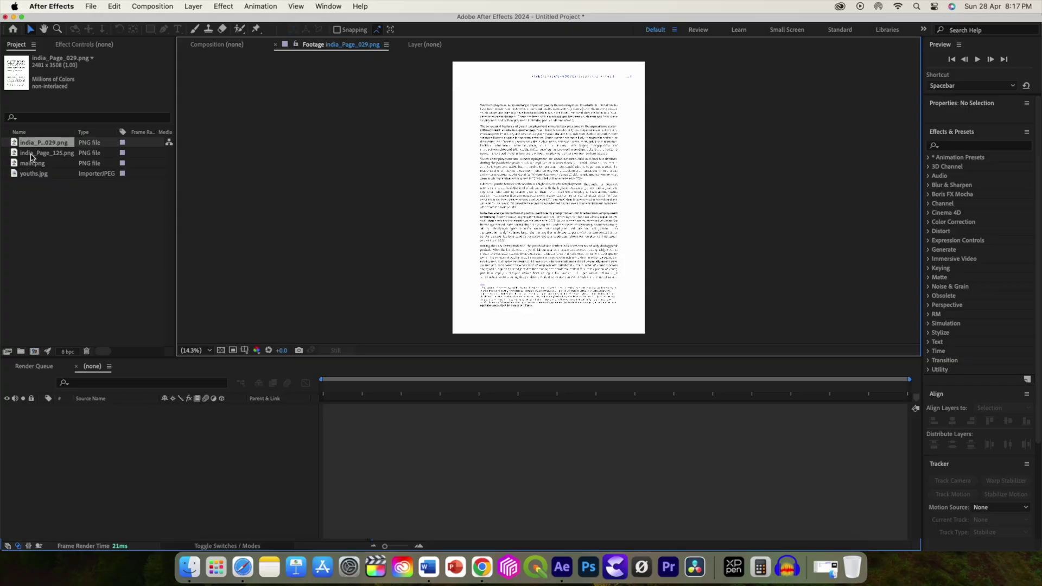
Preview the imported images india_Page_125.png, main.png and youths.jpg, and close the footage viewer
double_click(46, 152)
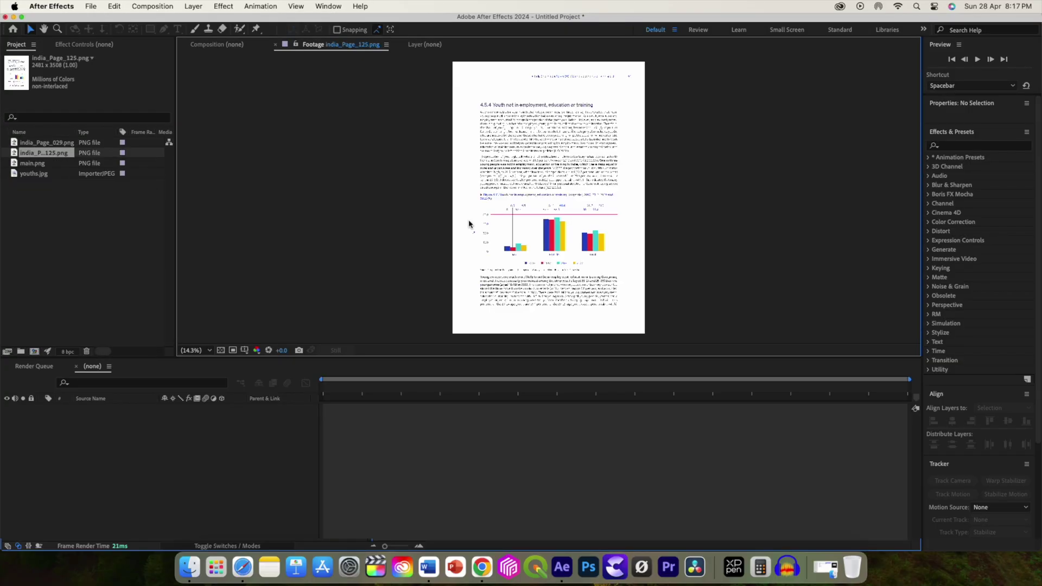
scroll(470, 224, up, 5)
double_click(33, 163)
double_click(33, 173)
click(32, 152)
click(33, 142)
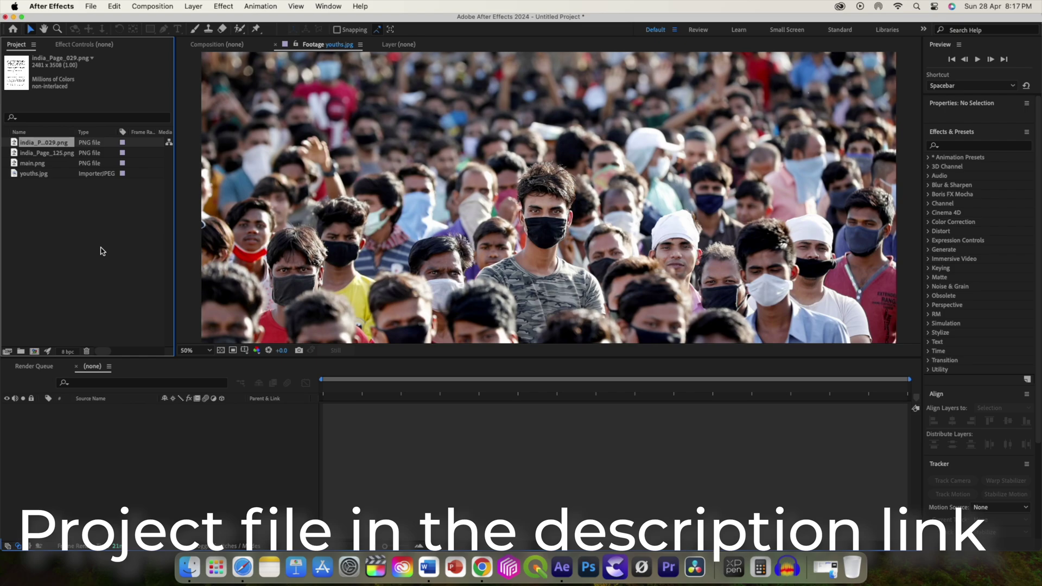
click(274, 44)
Create a 1920x1080, 24 fps composition named main
click(474, 202)
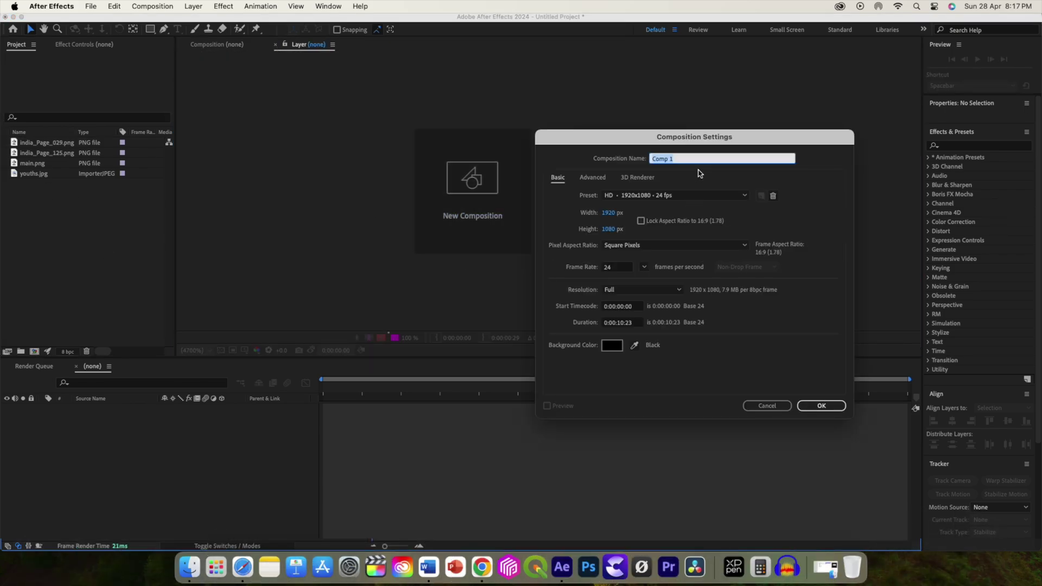
text(main)
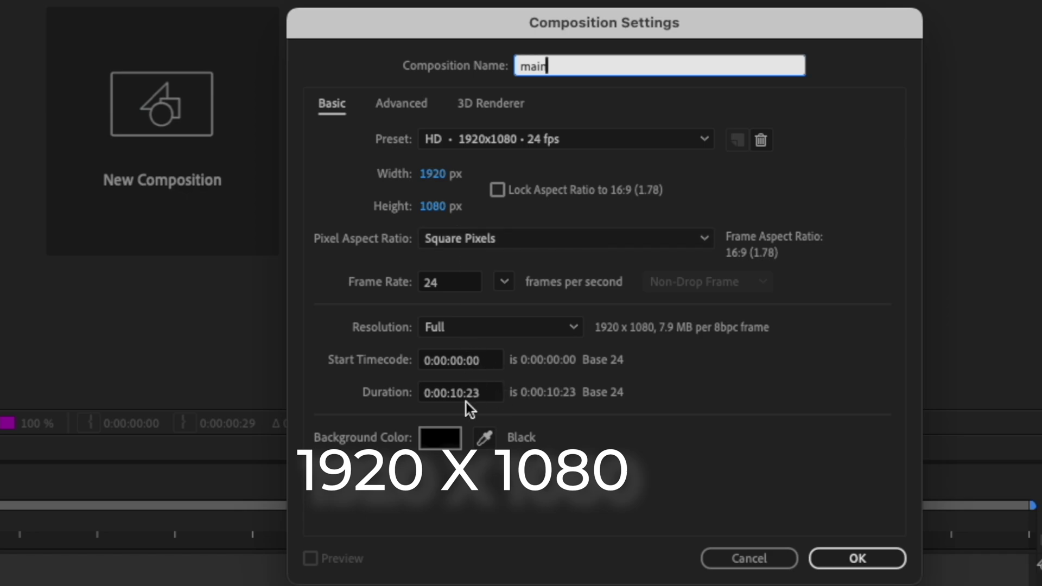
click(856, 560)
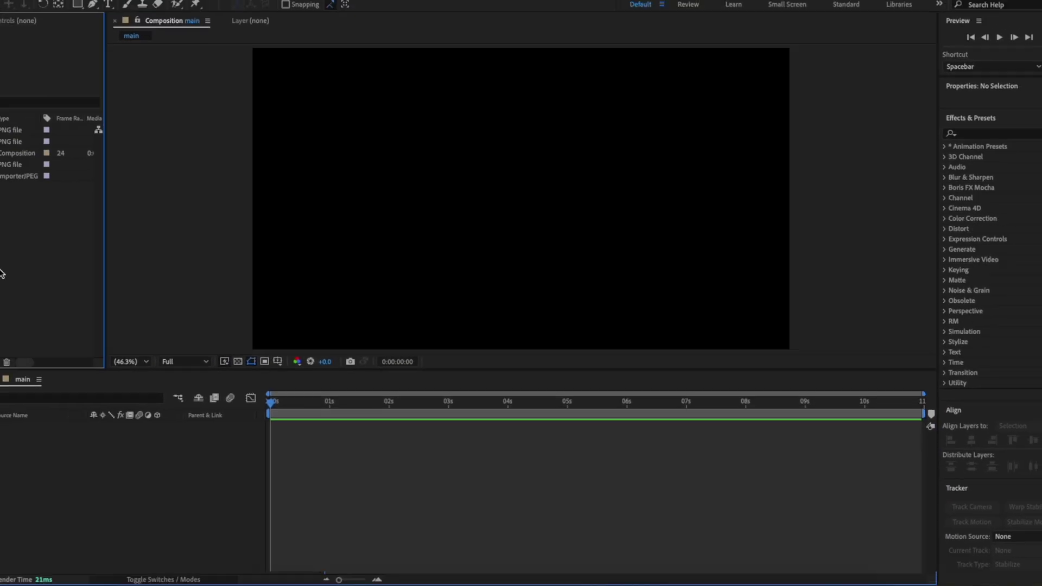
Add youths.jpg to the main composition and duplicate the layer
click(34, 174)
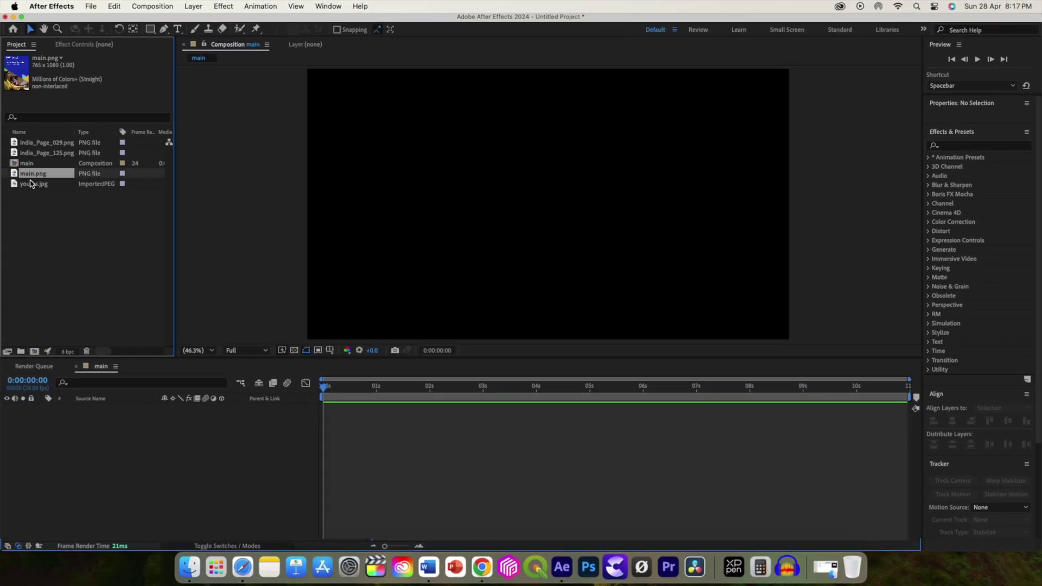
drag(30, 183, 76, 431)
drag(153, 356, 154, 355)
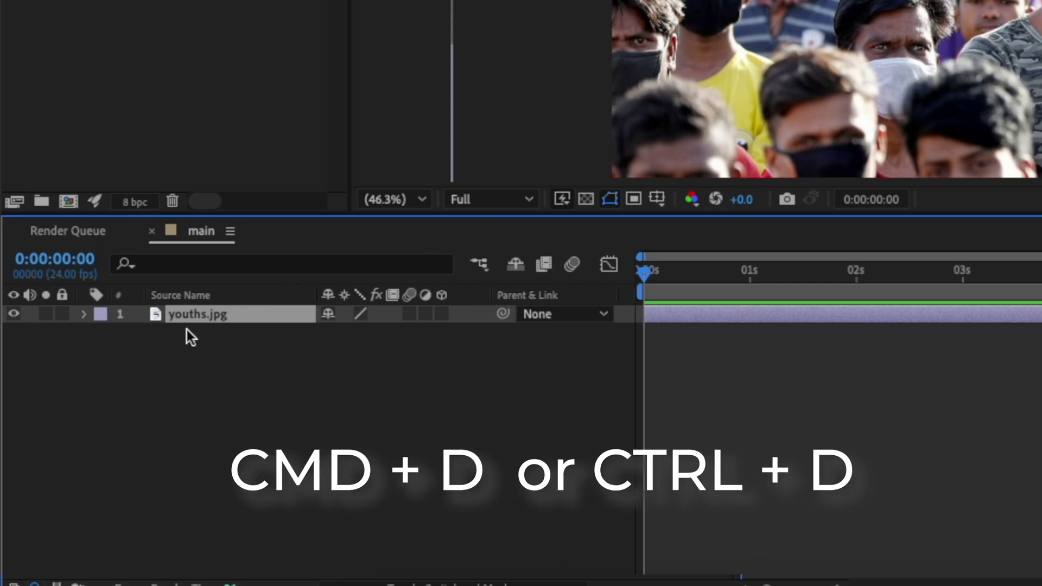
key(ctrl+d)
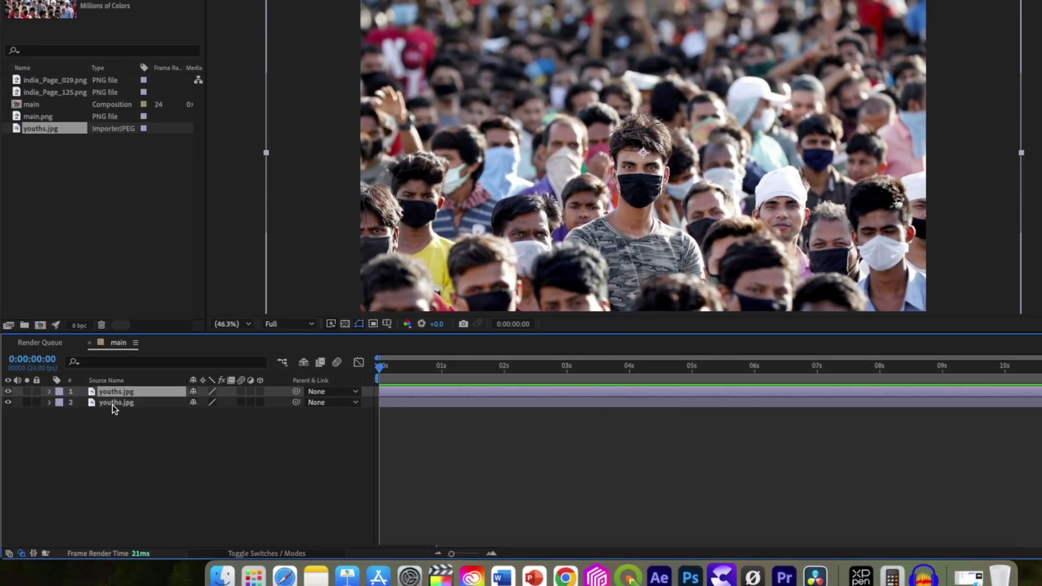
Draw an elliptical mask around the central man on the upper youths.jpg layer and set its feather to 74 pixels
click(113, 404)
click(114, 392)
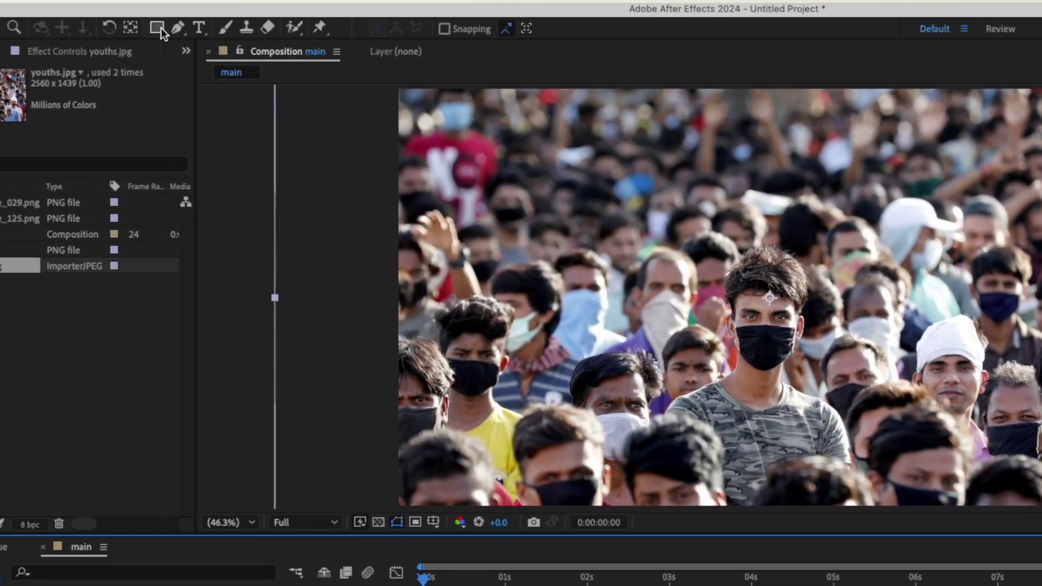
drag(160, 28, 193, 64)
drag(597, 193, 982, 473)
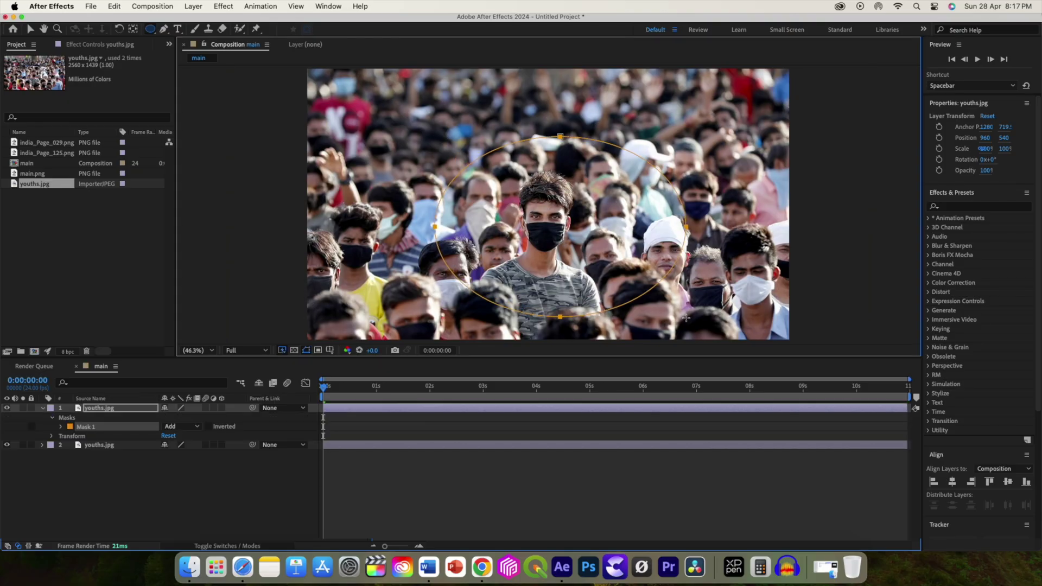
click(61, 426)
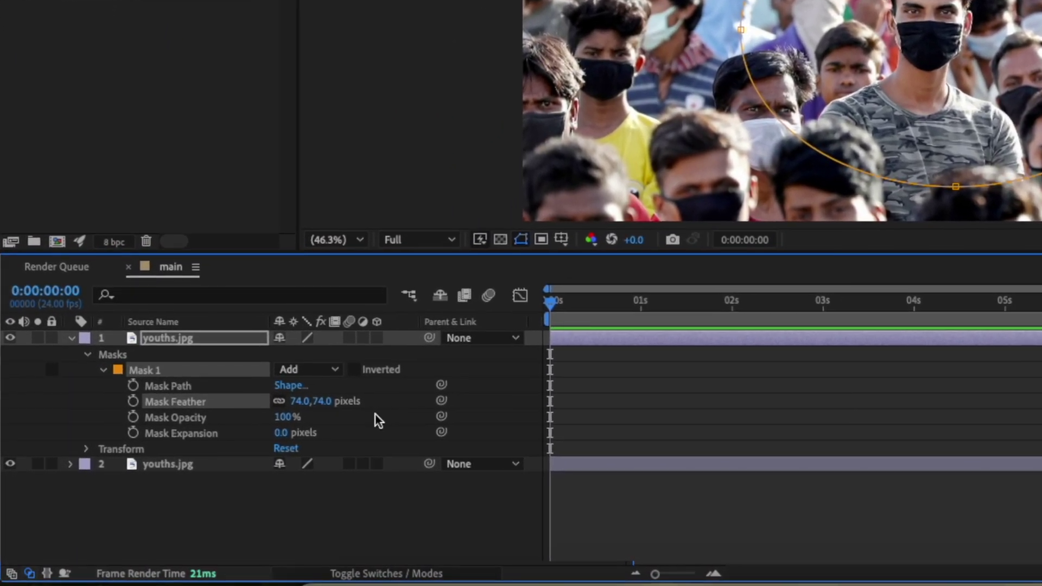
Lower the bottom youths.jpg layer's opacity to 20% and increase the feather of the upper layer's mask
click(91, 482)
key(t)
drag(282, 480, 214, 484)
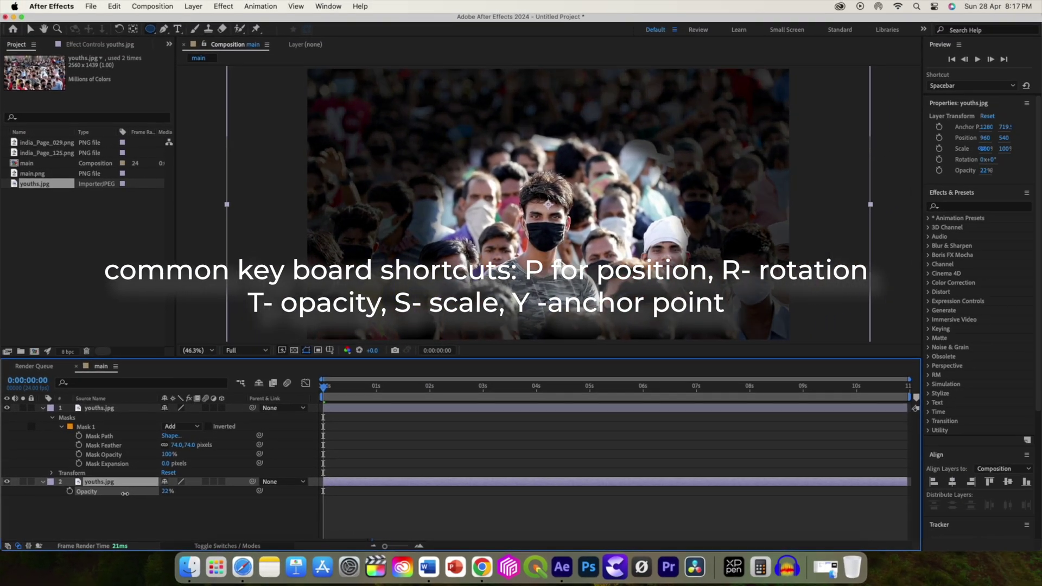
click(164, 491)
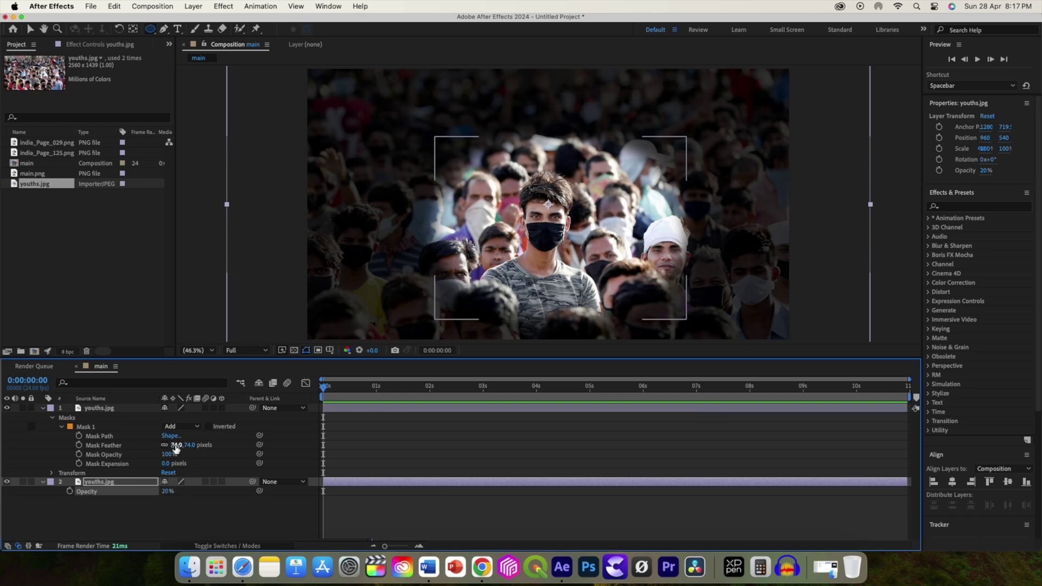
drag(176, 449, 303, 461)
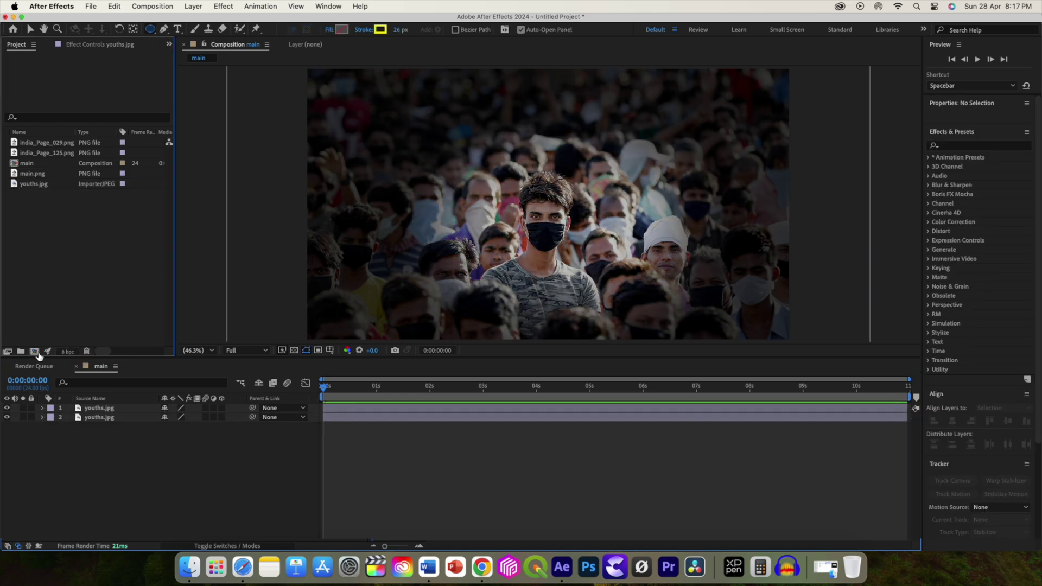
Create another 1920x1080, 24 fps composition named page1
click(35, 351)
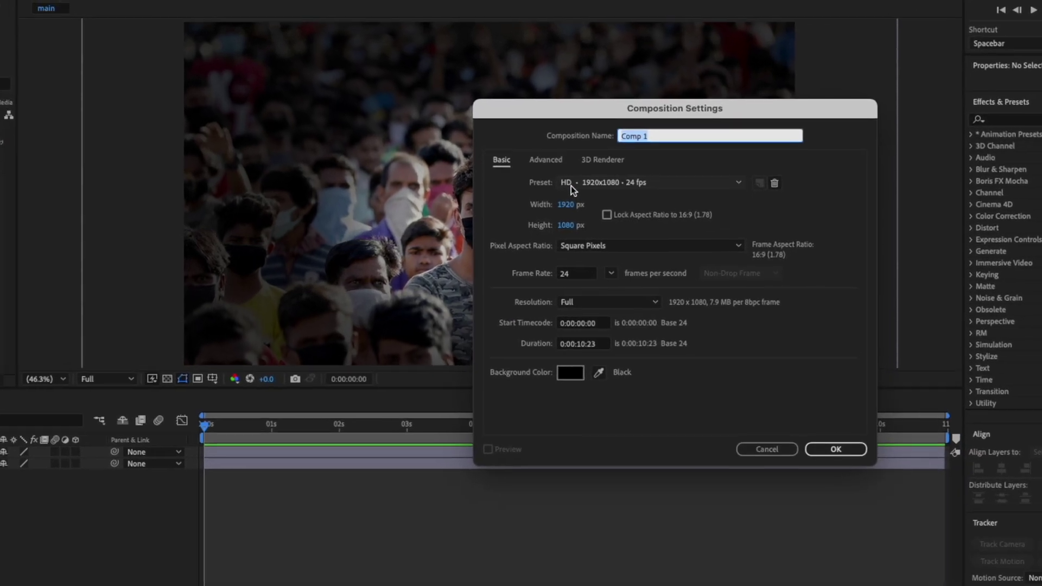
text(page1)
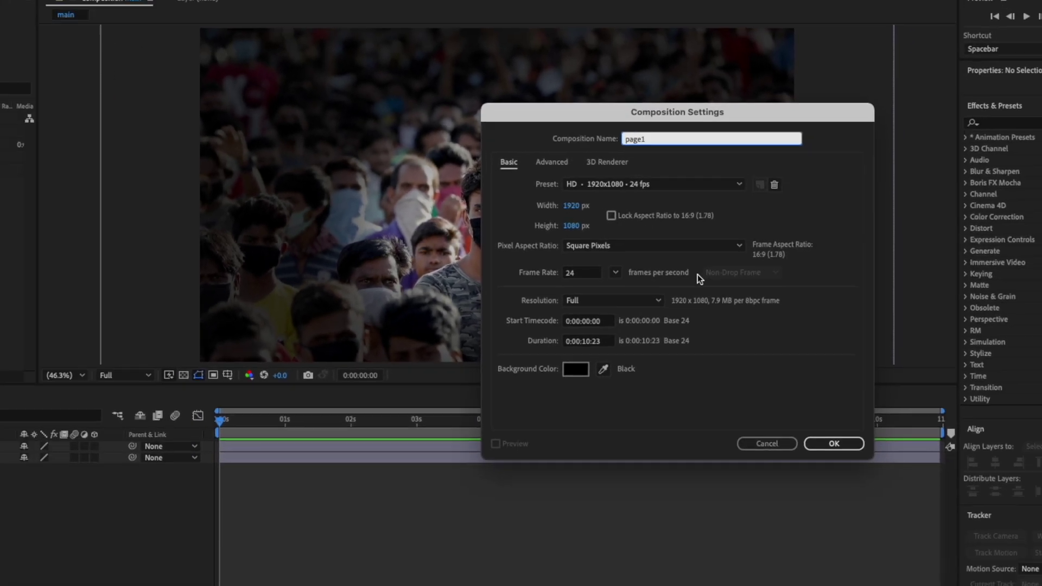
key(Return)
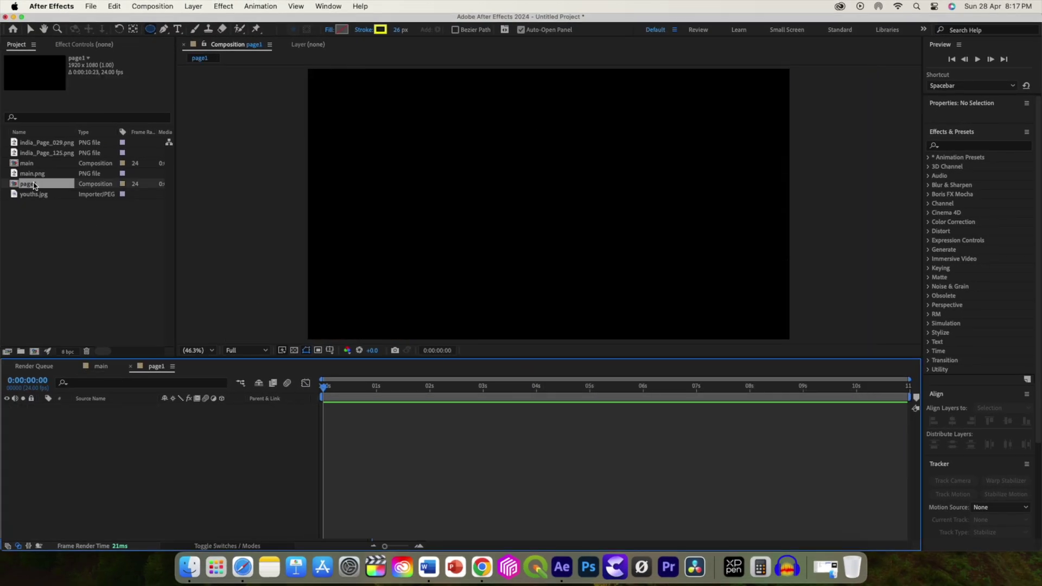
Add main.png to the page1 composition and round its corners with a rounded-rectangle mask around the whole cover
click(33, 196)
click(33, 181)
click(32, 173)
key(super+slash)
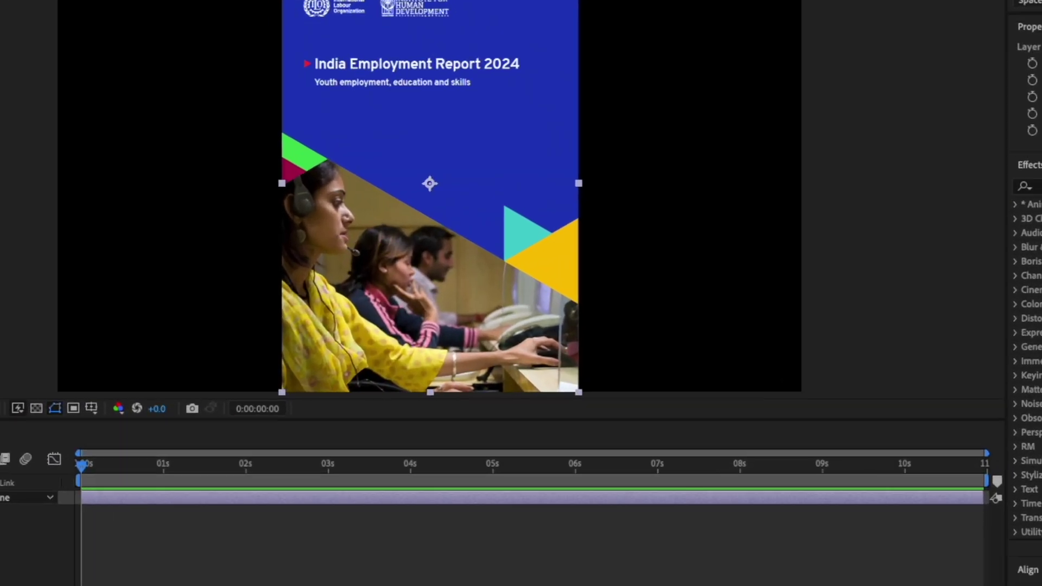
drag(402, 42, 621, 354)
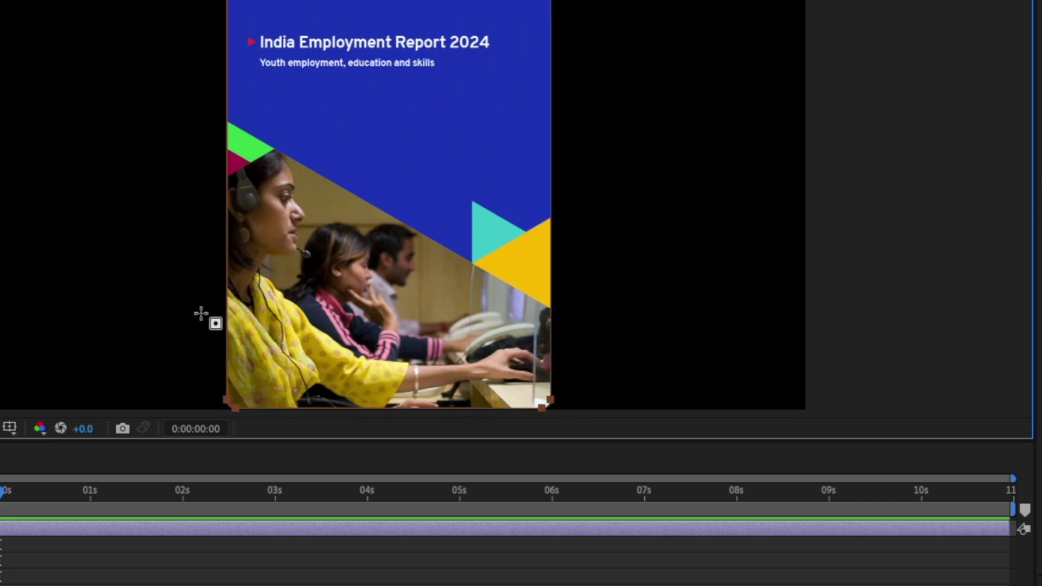
click(82, 450)
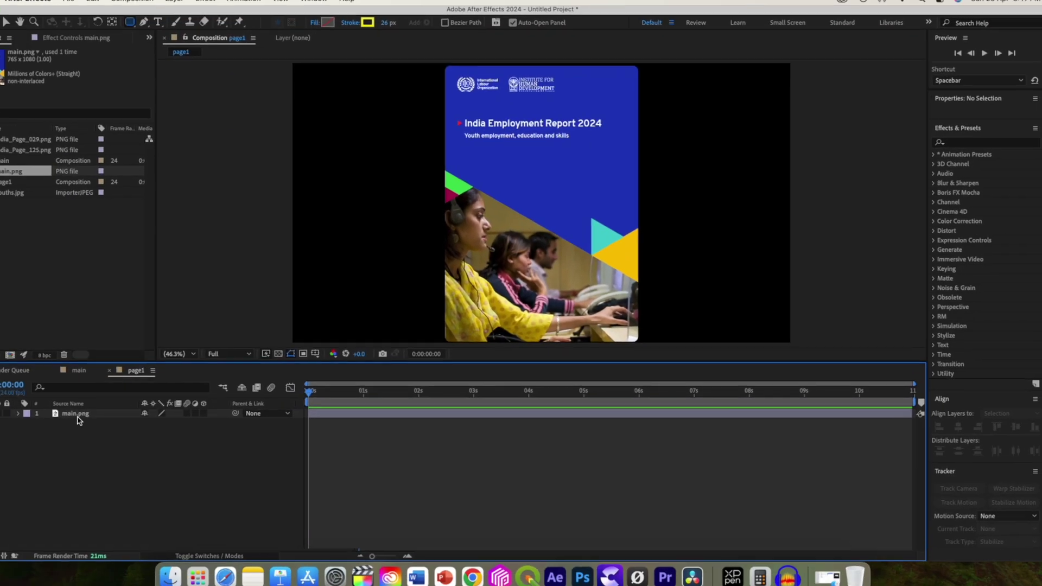
Duplicate the main.png layer inside page1, and duplicate the page1 composition in the project
click(76, 414)
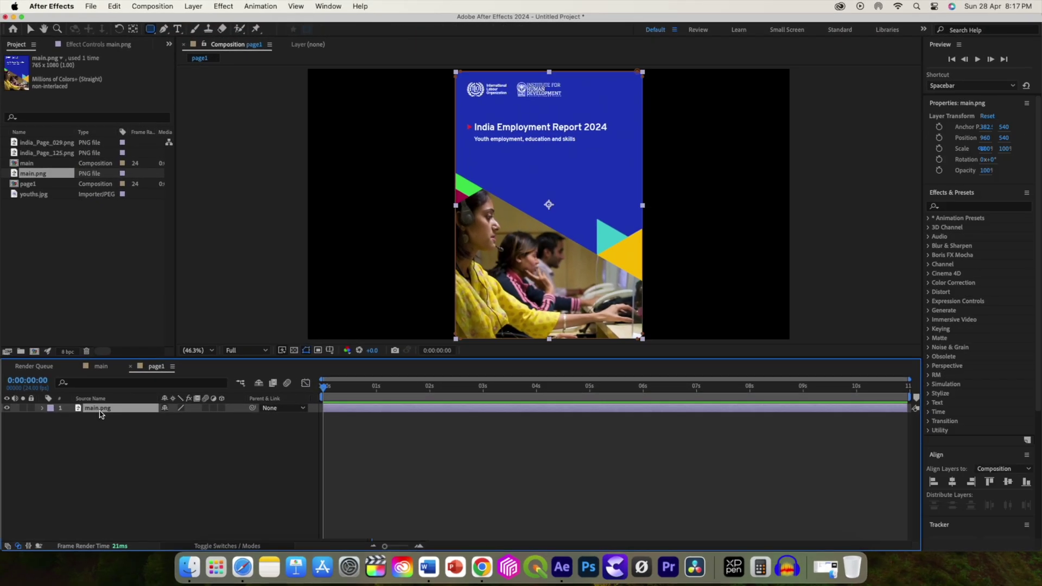
key(super+d)
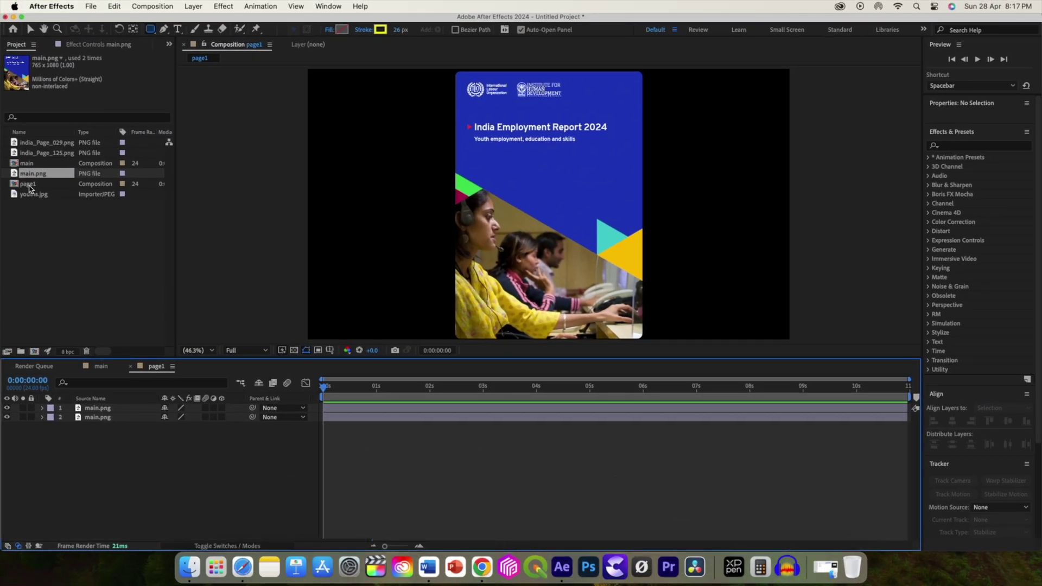
click(29, 184)
key(super+d)
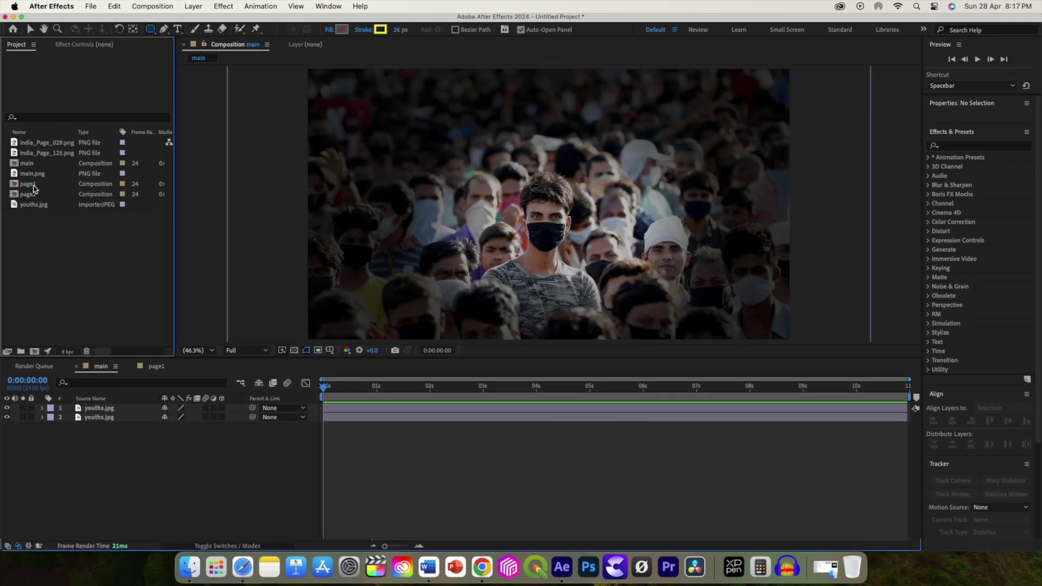
Place the page1 composition above the youths.jpg layers in main and scale it to 95%
click(27, 186)
drag(15, 187, 73, 405)
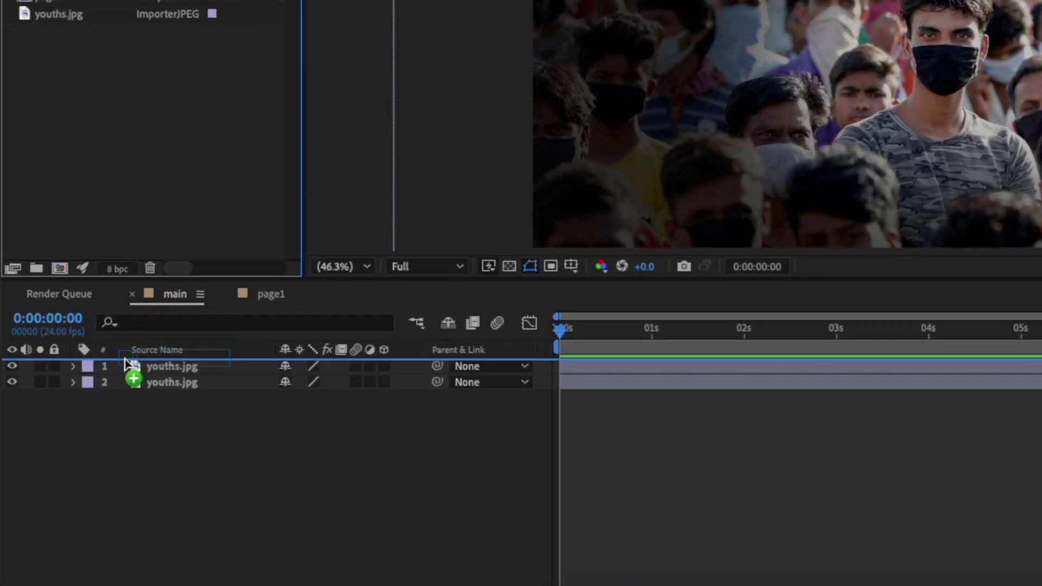
drag(127, 362, 128, 365)
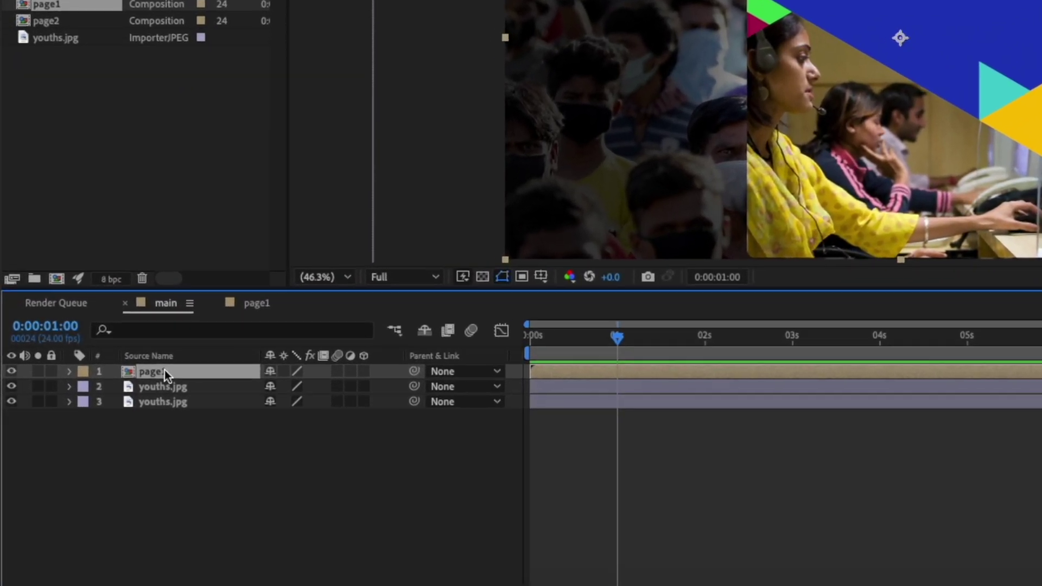
key(s)
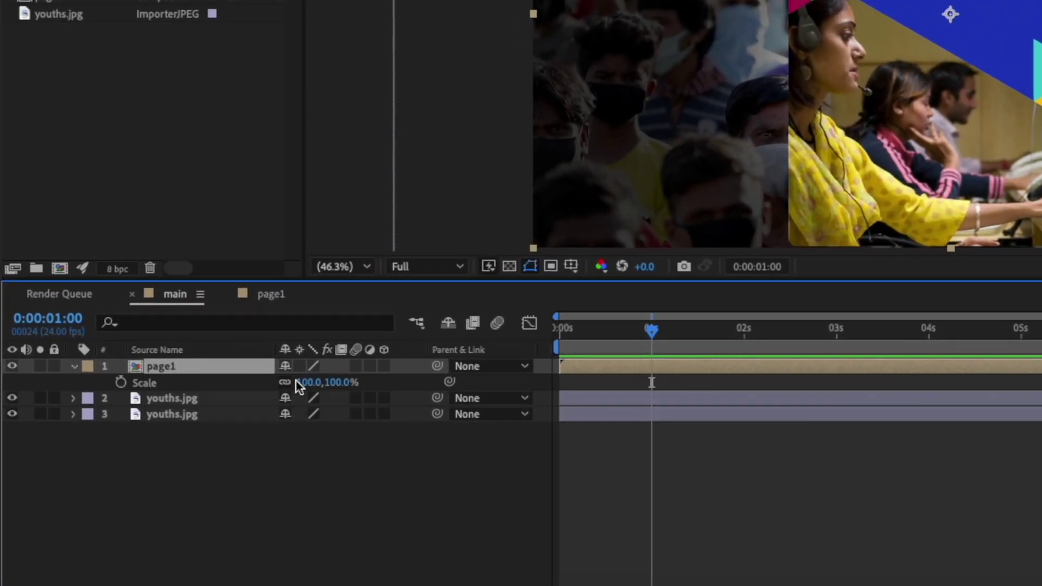
drag(307, 383, 296, 384)
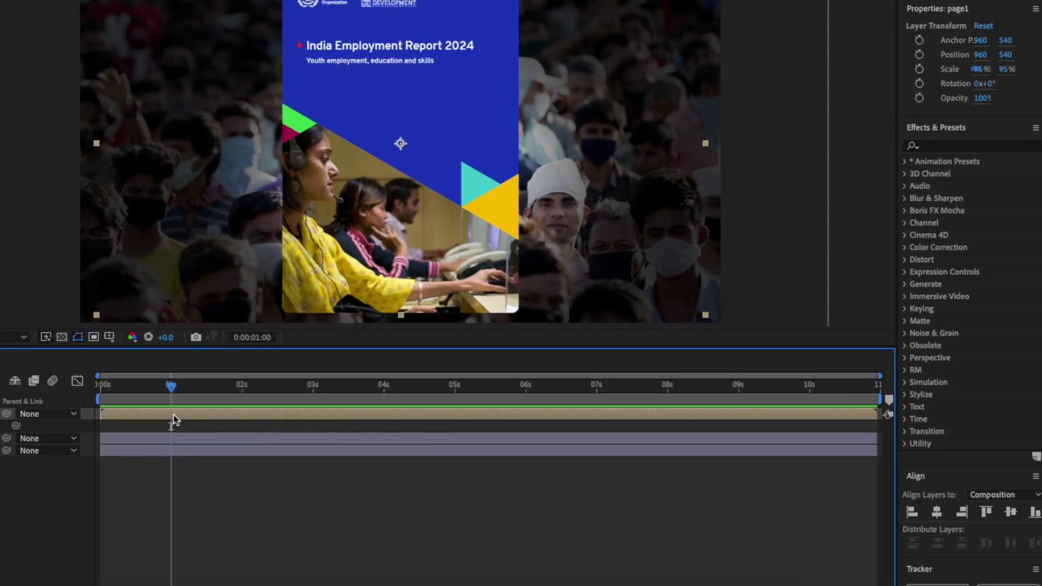
Find the CC Page Turn effect, apply it to the page1 layer and set its controls to Classic UI
text(pa)
text(ge)
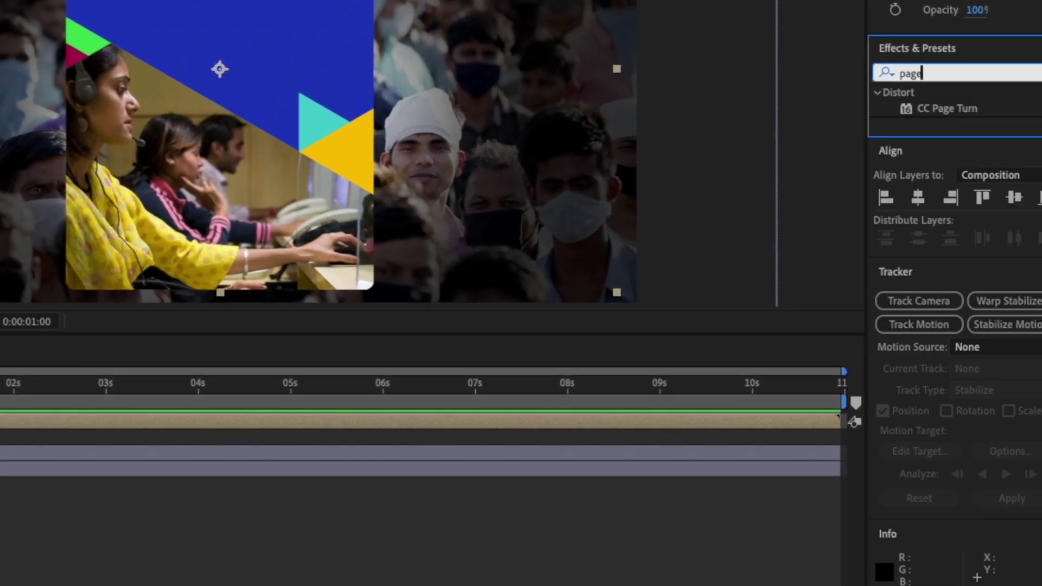
click(941, 109)
drag(925, 133, 100, 422)
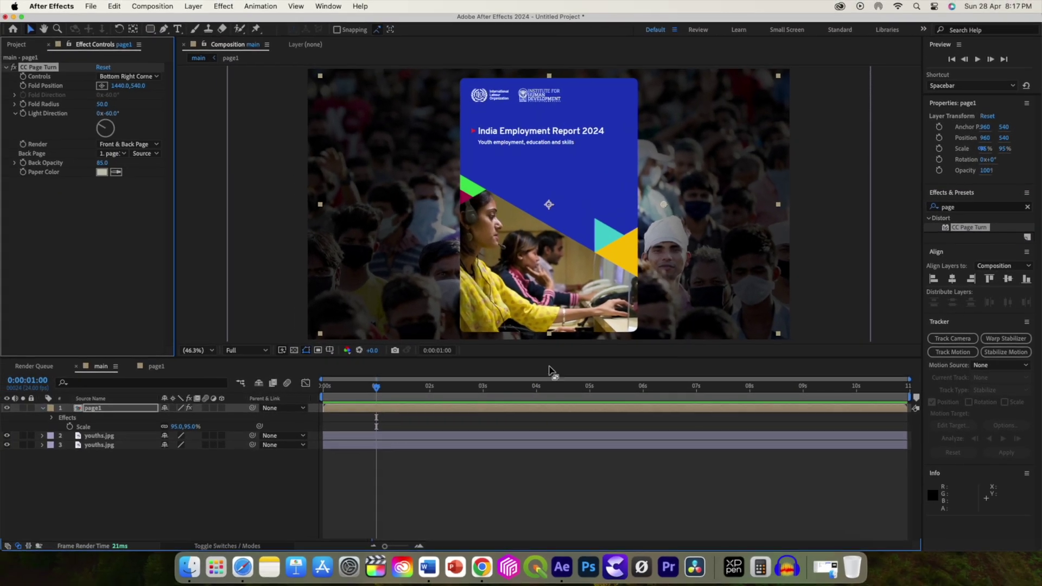
click(128, 76)
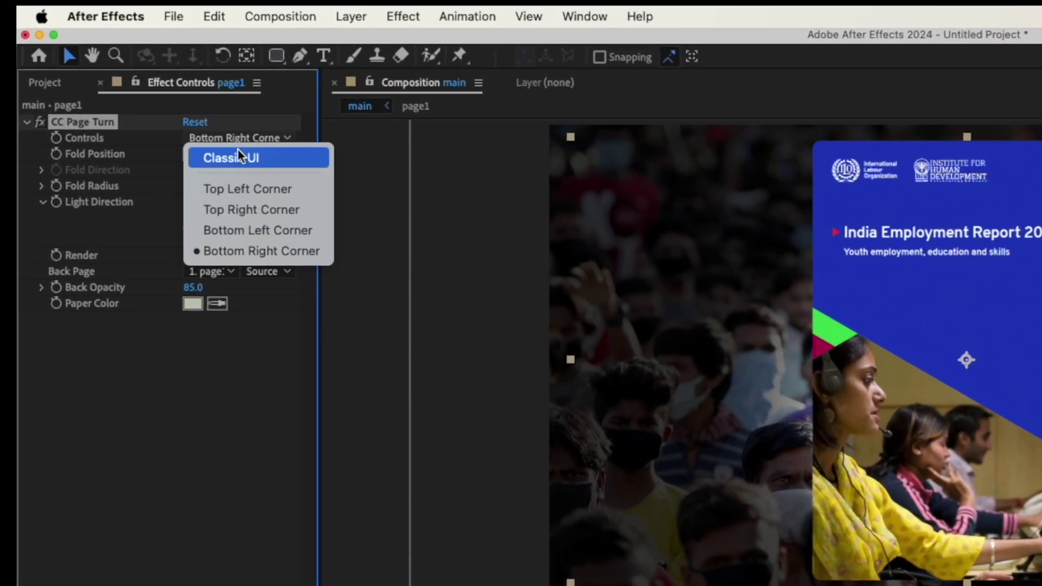
click(240, 158)
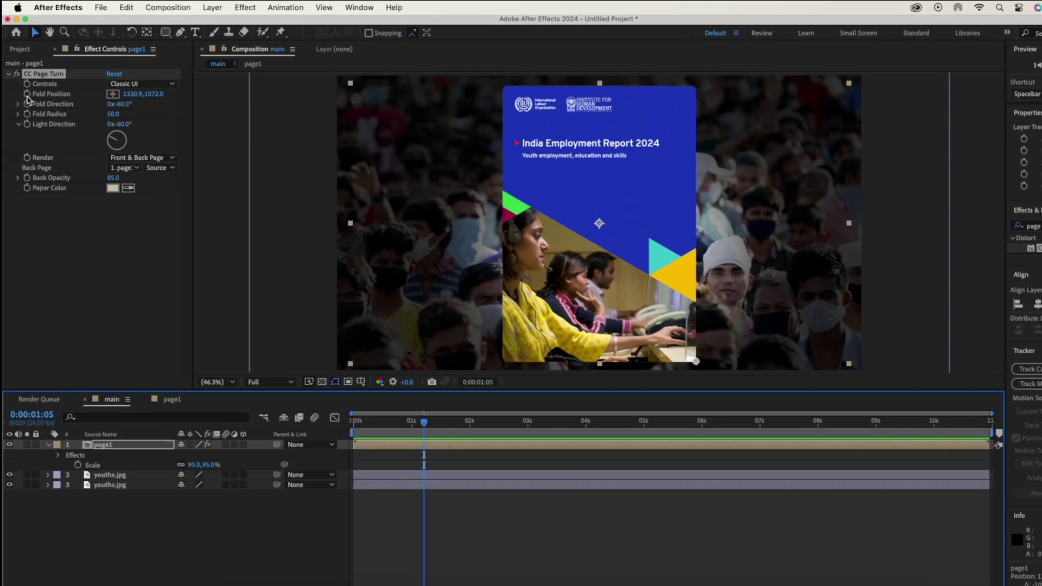
At 0:00:01:05, keyframe CC Page Turn's fold position at 1330.9, 1072.0, fold direction at -60° and fold radius at 79.1
click(23, 85)
click(22, 95)
click(23, 104)
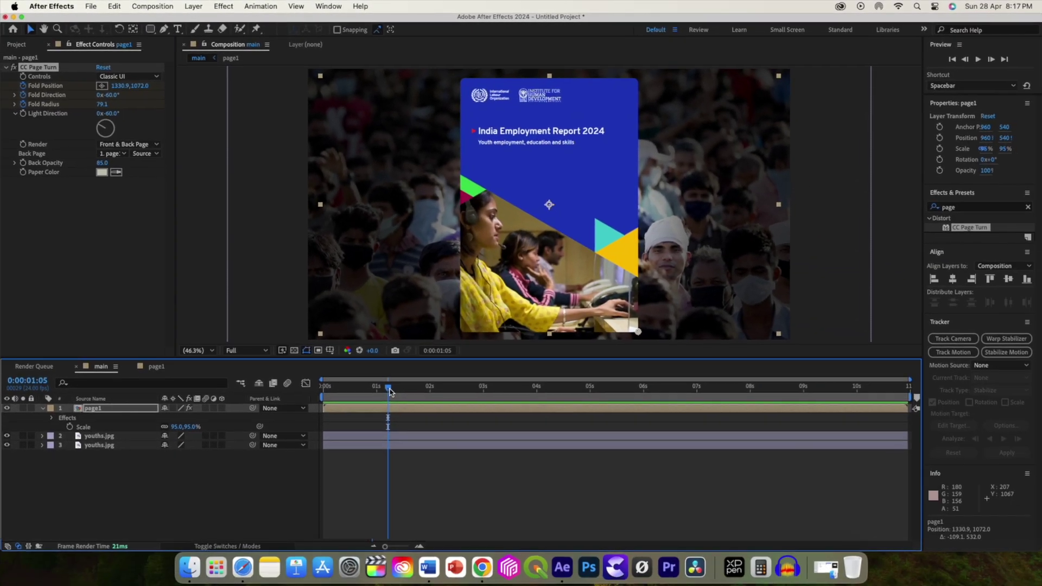
At 0:00:01:16, turn the page with fold position about 84.9, 849.2, fold direction -76° and fold radius 114.9
drag(389, 392, 413, 391)
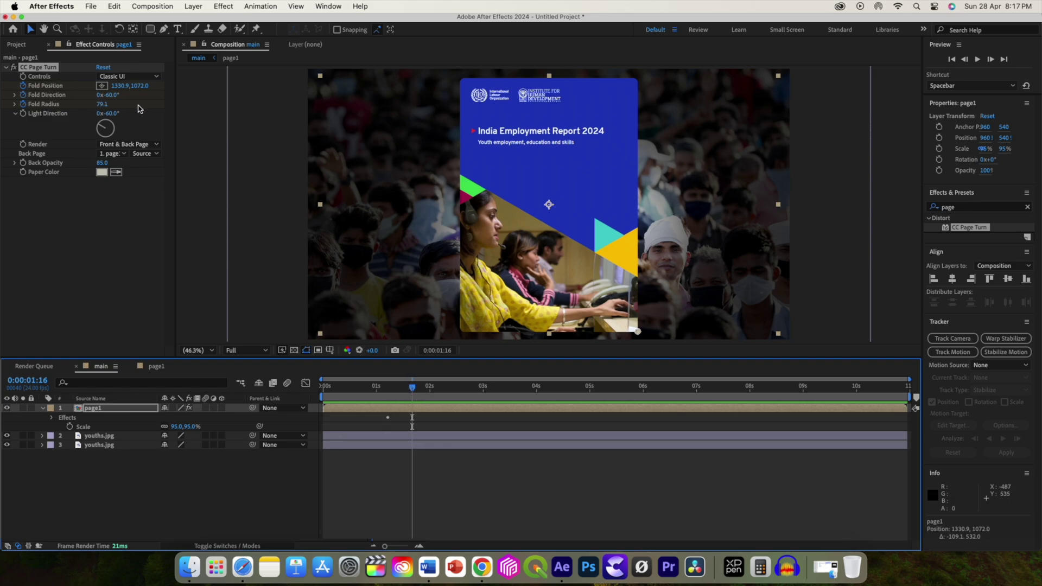
drag(638, 331, 391, 289)
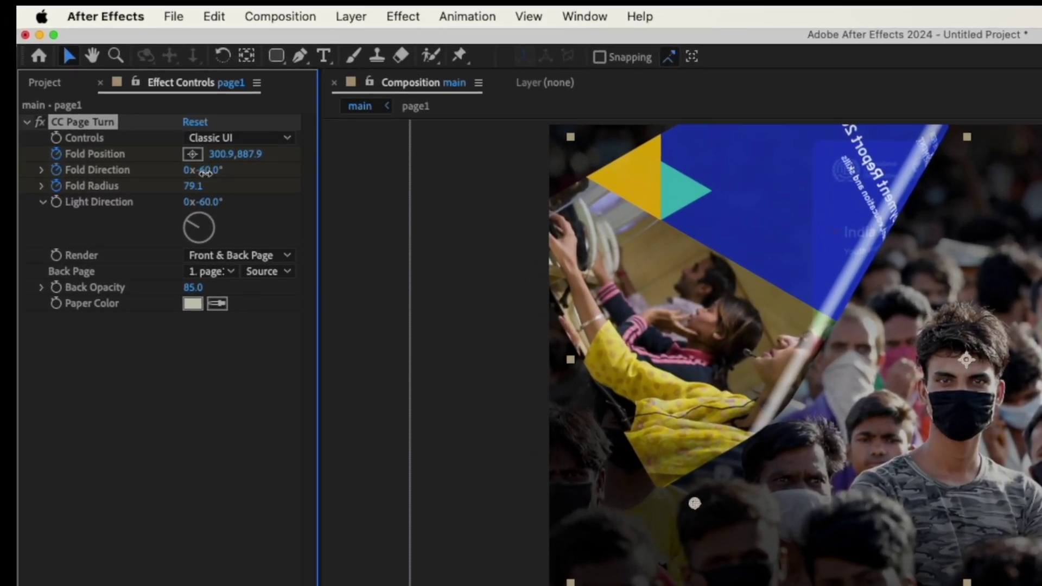
drag(205, 172, 226, 187)
drag(695, 503, 605, 490)
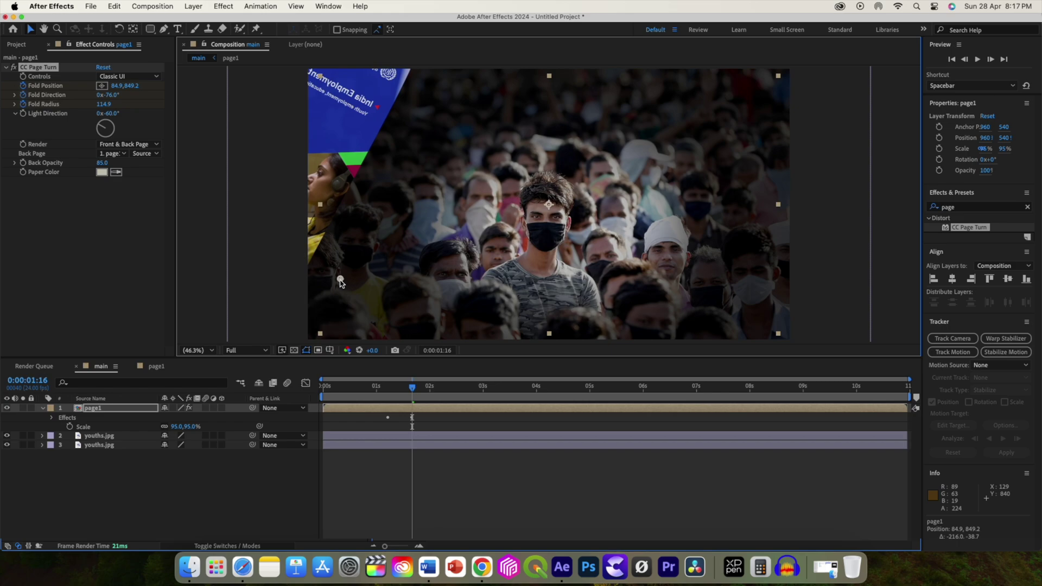
Shift page1's fold position to 59.9, 849.2 at 0:00:01:16 and review the page turn
drag(340, 281, 334, 280)
click(349, 386)
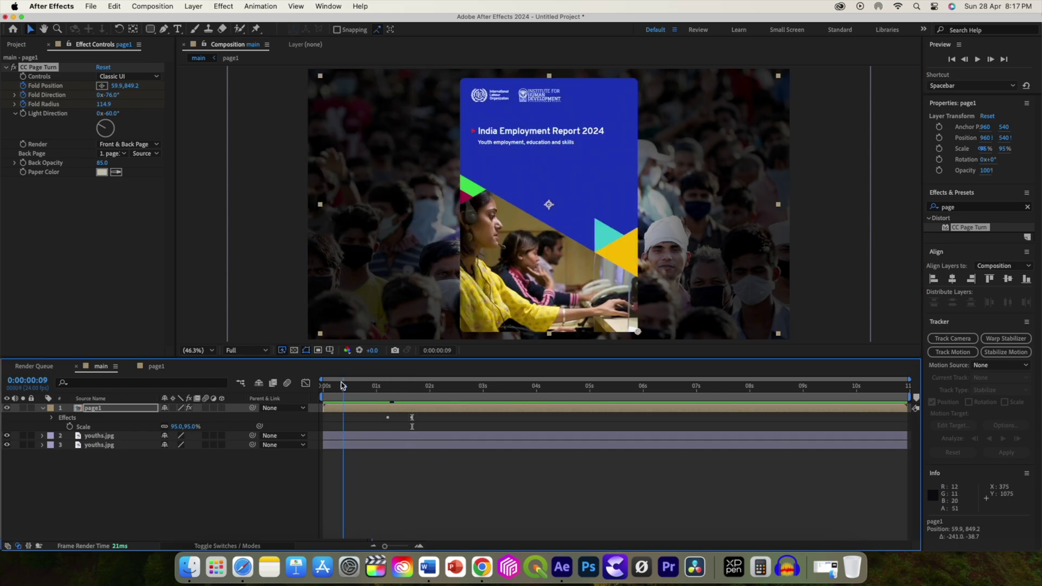
mouse_move(389, 390)
mouse_down()
mouse_move(415, 390)
mouse_move(407, 392)
mouse_up()
drag(405, 389, 412, 389)
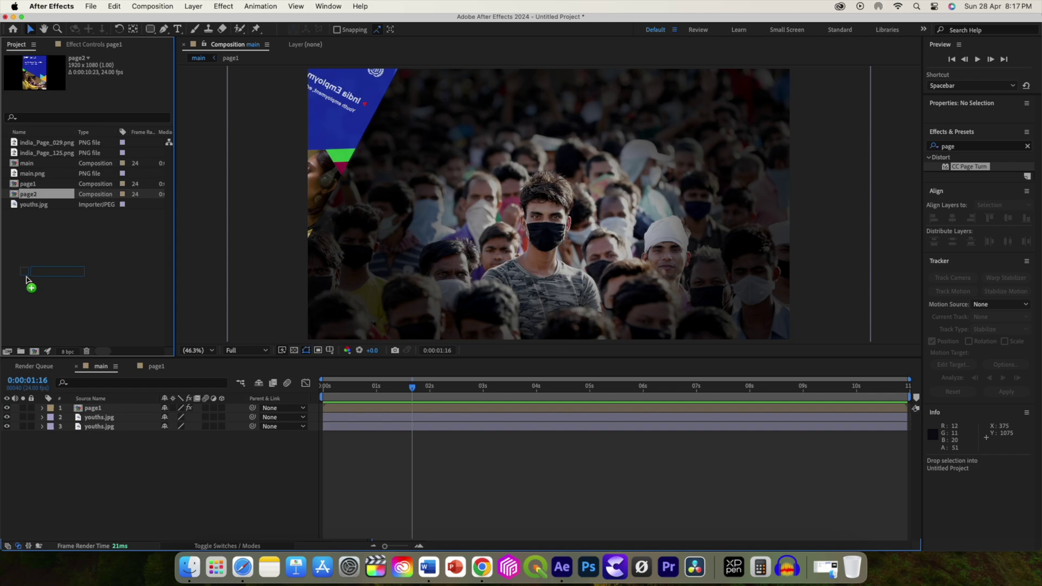
Place the page2 composition directly beneath page1 in main and scale it to 95%
drag(27, 279, 54, 415)
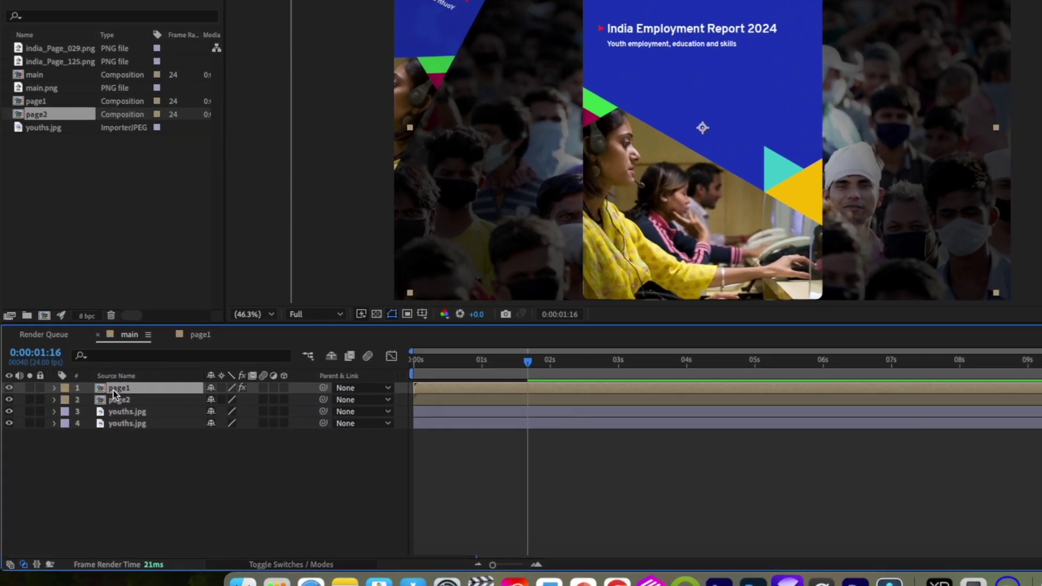
click(90, 406)
key(s)
click(101, 414)
key(s)
click(303, 405)
text(95)
key(Return)
Make the page1 and page2 layers 3D and collapse their properties
drag(714, 319, 679, 317)
click(384, 355)
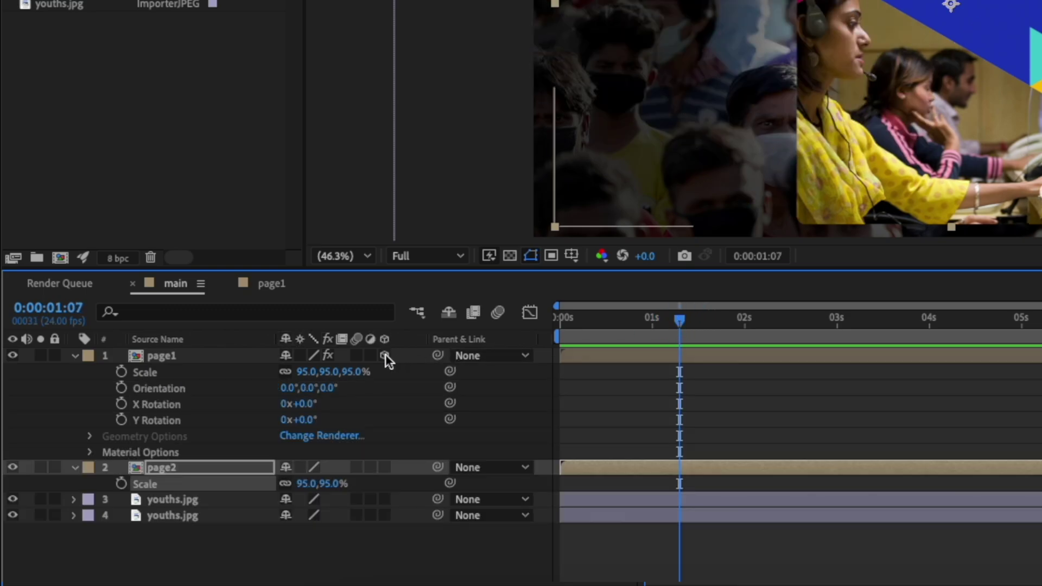
click(384, 467)
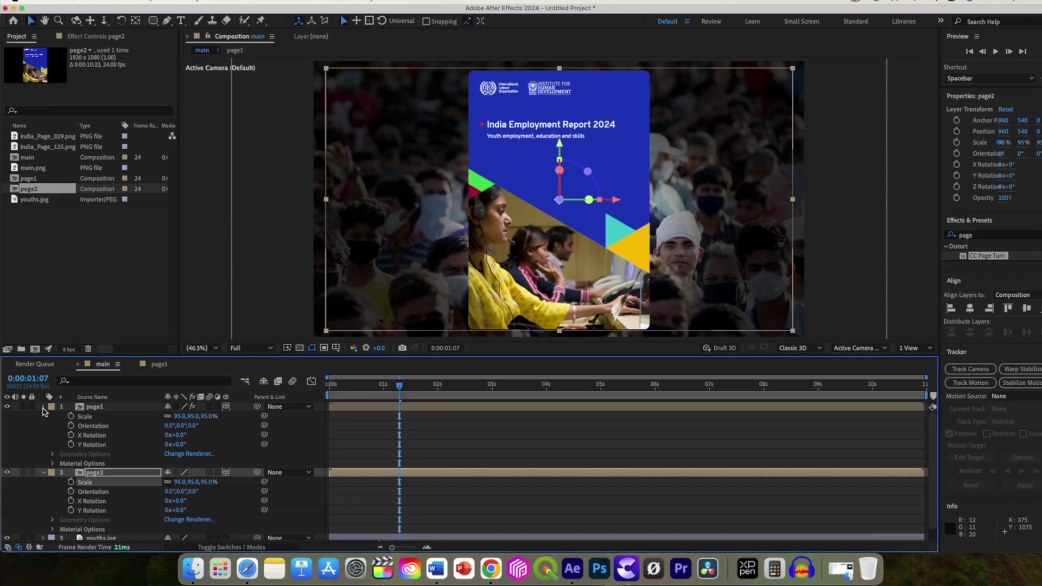
click(75, 355)
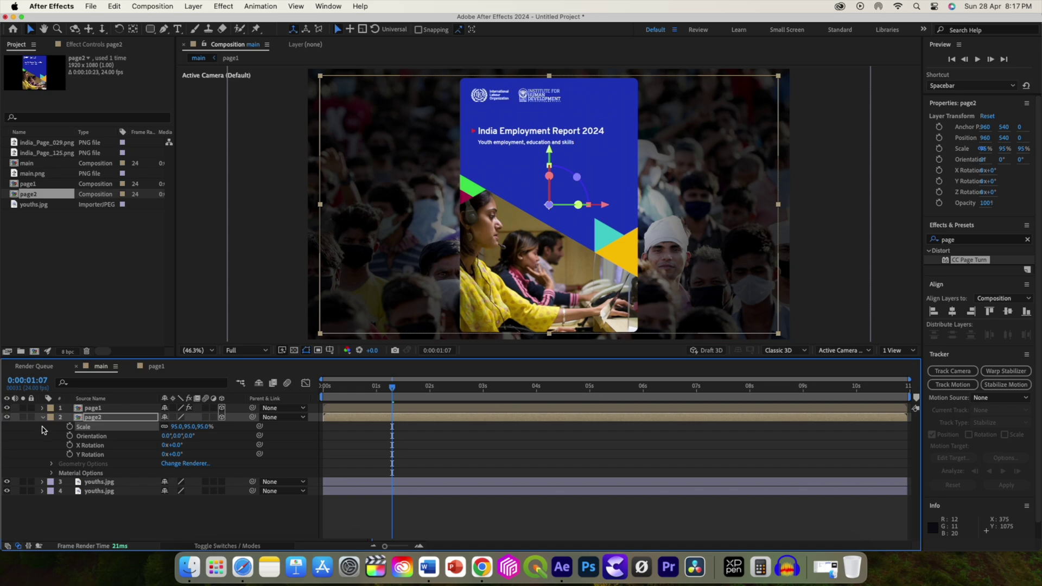
click(44, 418)
Set a Position keyframe at 960, 540, 0 for page1 at 0:00:01:11, partway through the page turn
click(93, 408)
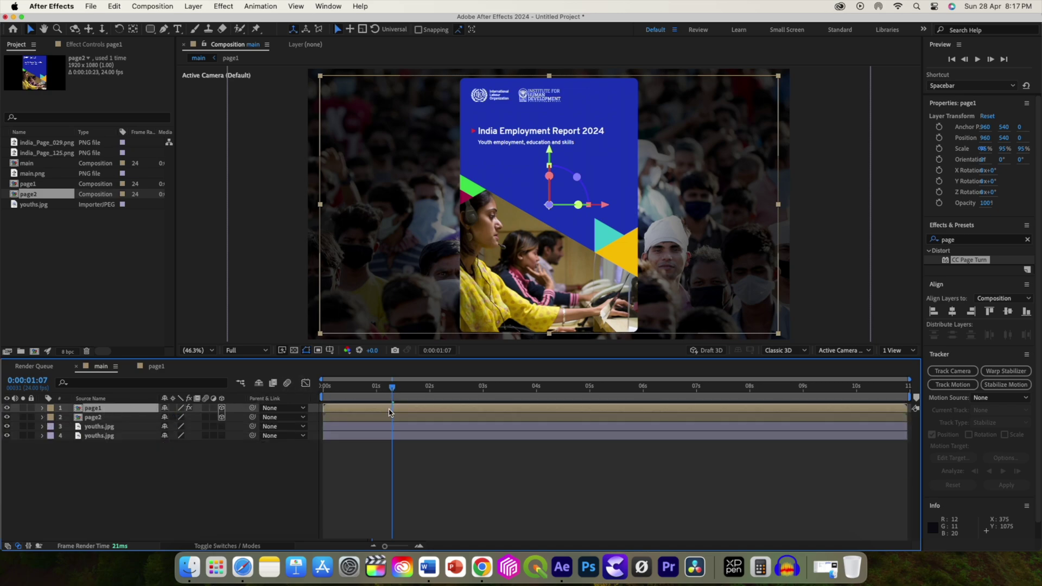
key(u)
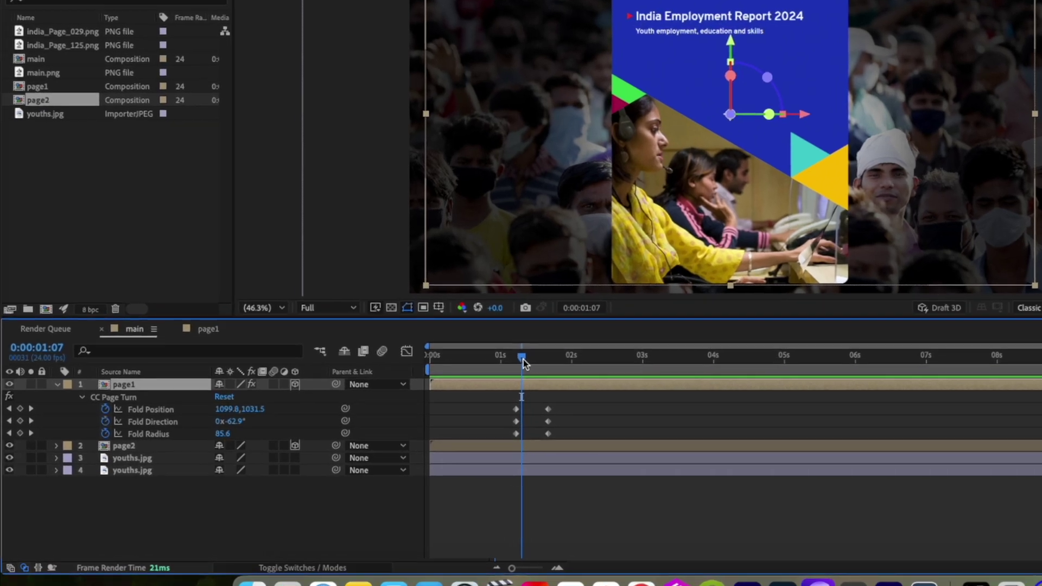
drag(392, 387, 401, 386)
key(p)
click(118, 376)
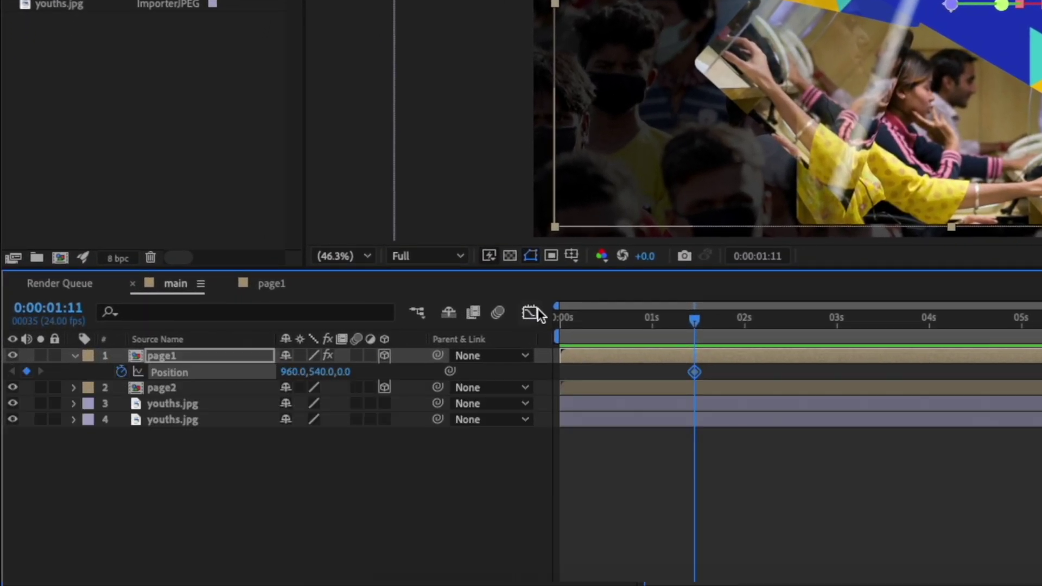
At 0:00:01:16, move page1 along negative Z toward the camera until the turned page leaves the frame, and review the motion
drag(698, 320, 710, 320)
key(u)
click(715, 326)
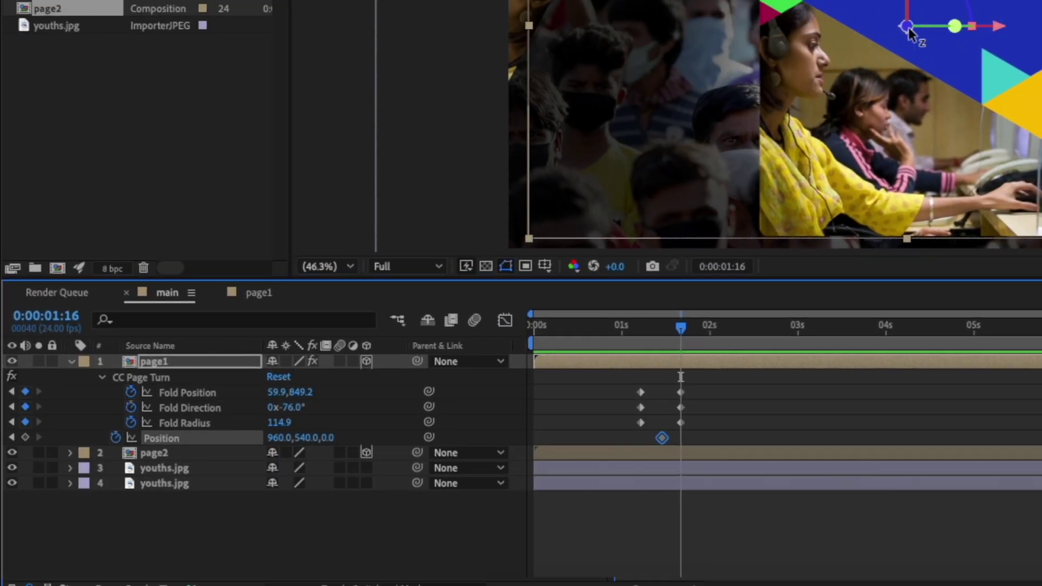
drag(908, 30, 3, 302)
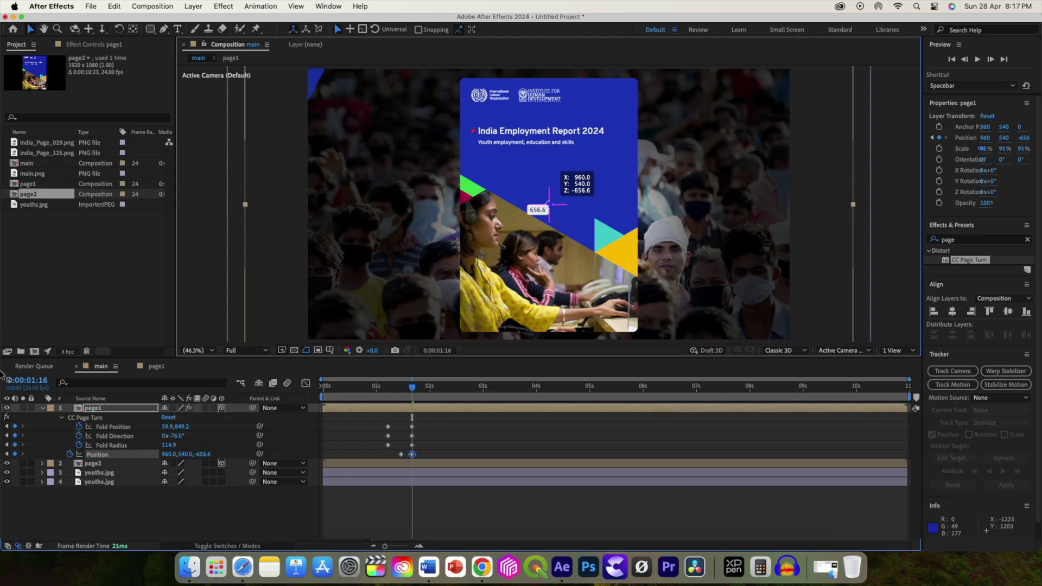
drag(2, 375, 472, 360)
drag(201, 454, 48, 453)
click(88, 43)
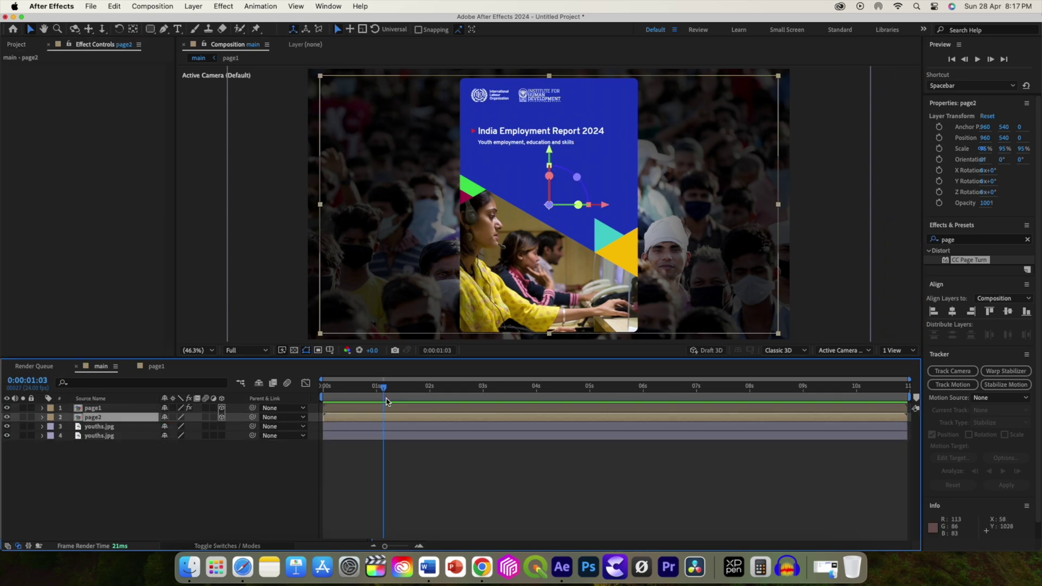
drag(379, 401, 408, 401)
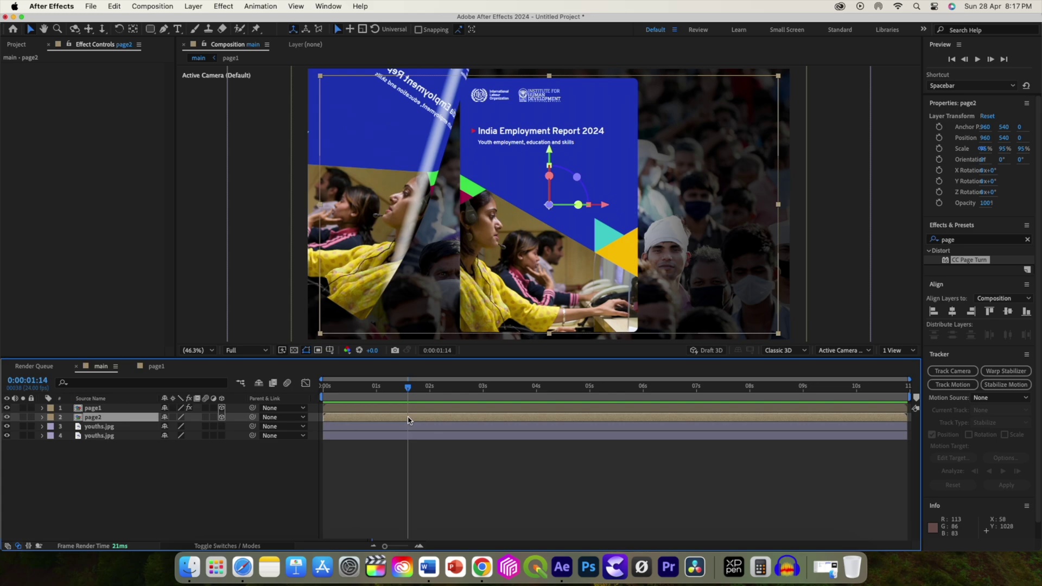
Open the page2 composition and draw a straight yellow line across the India Employment Report 2024 title with a 48 px stroke
double_click(409, 418)
click(196, 411)
key(g)
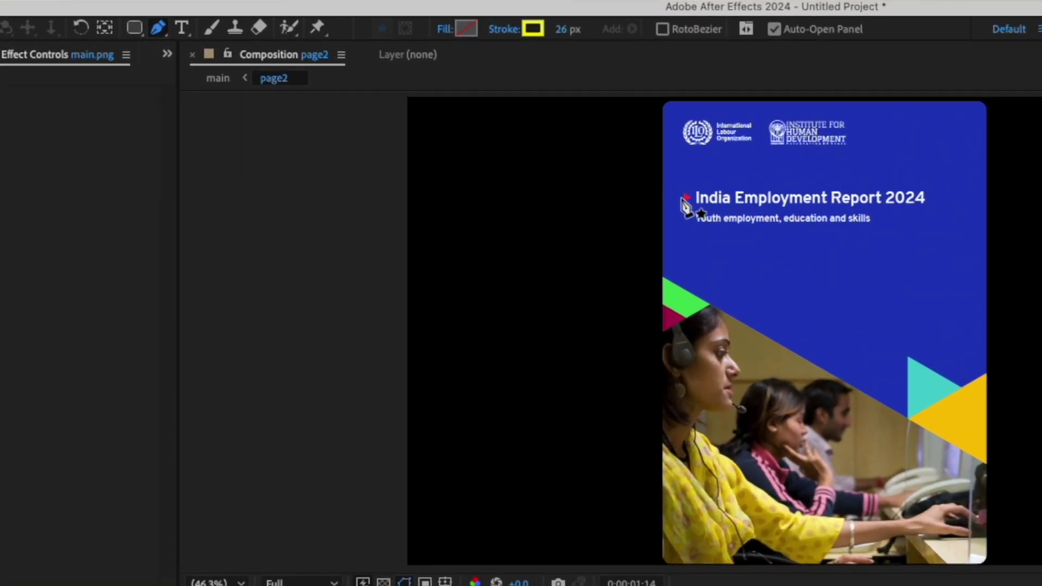
click(681, 197)
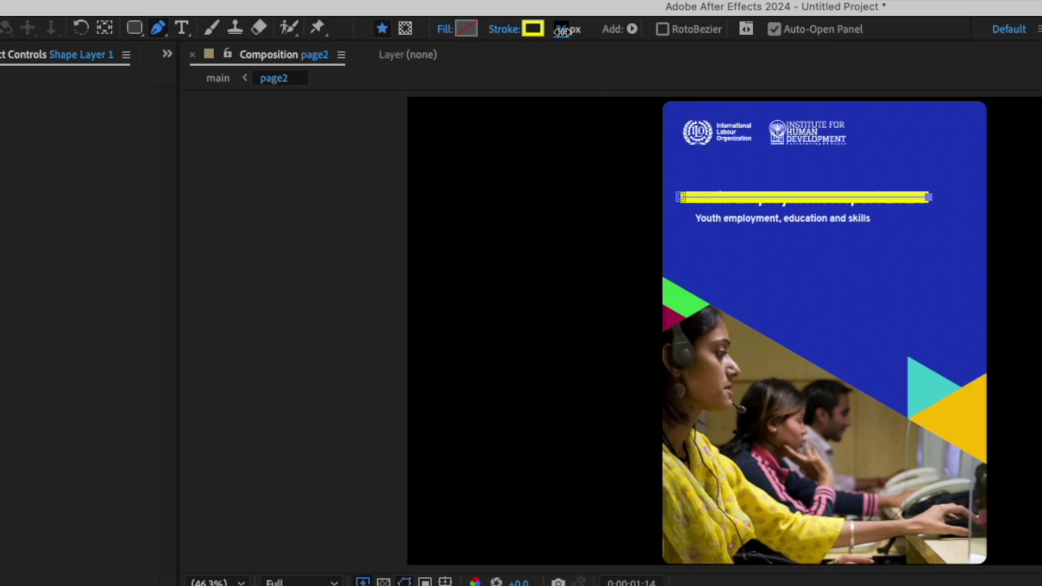
drag(567, 31, 592, 34)
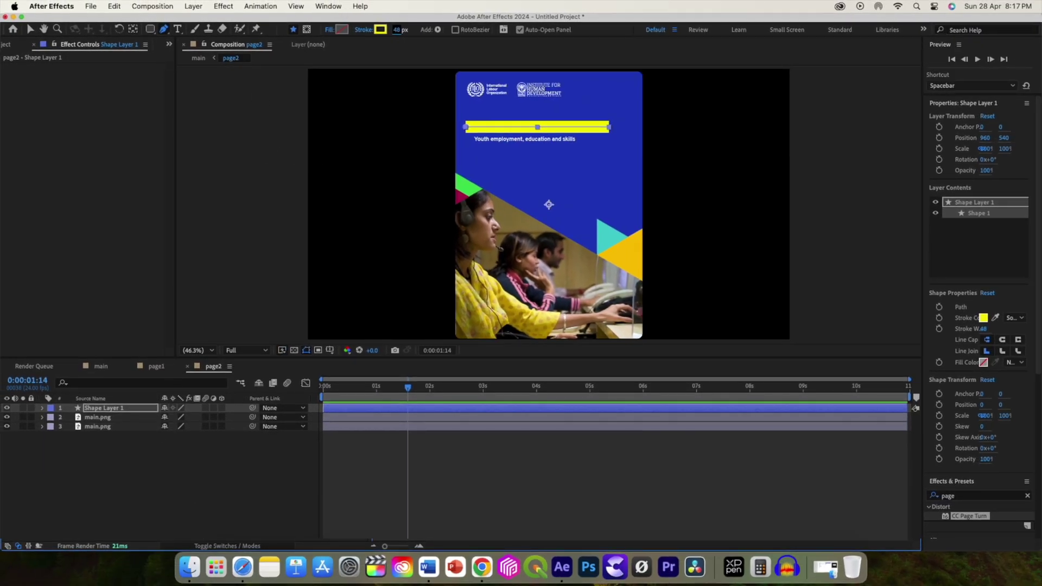
Set the yellow highlight shape layer's blending mode to Multiply
key(F4)
click(177, 418)
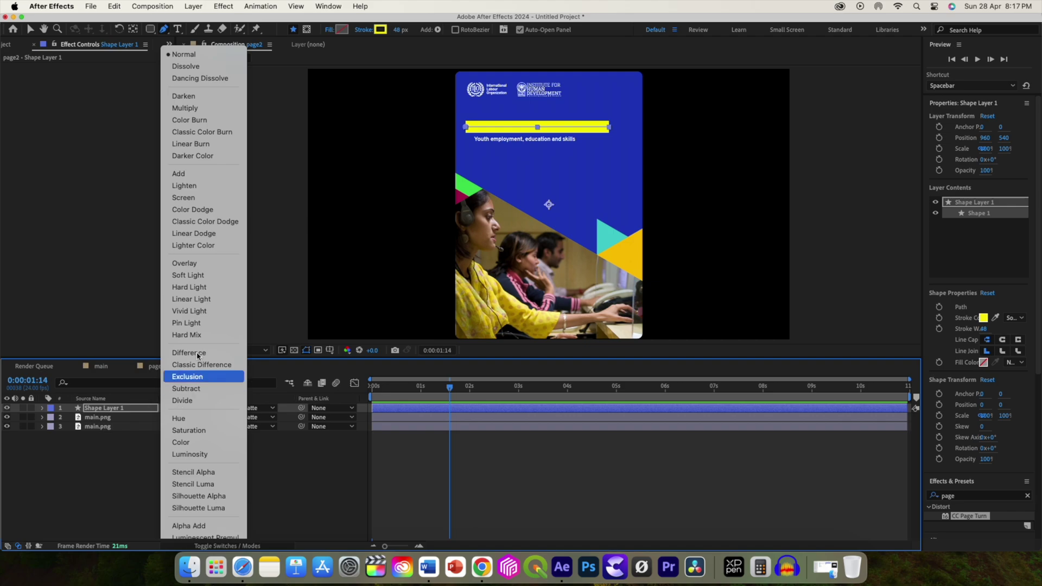
click(200, 108)
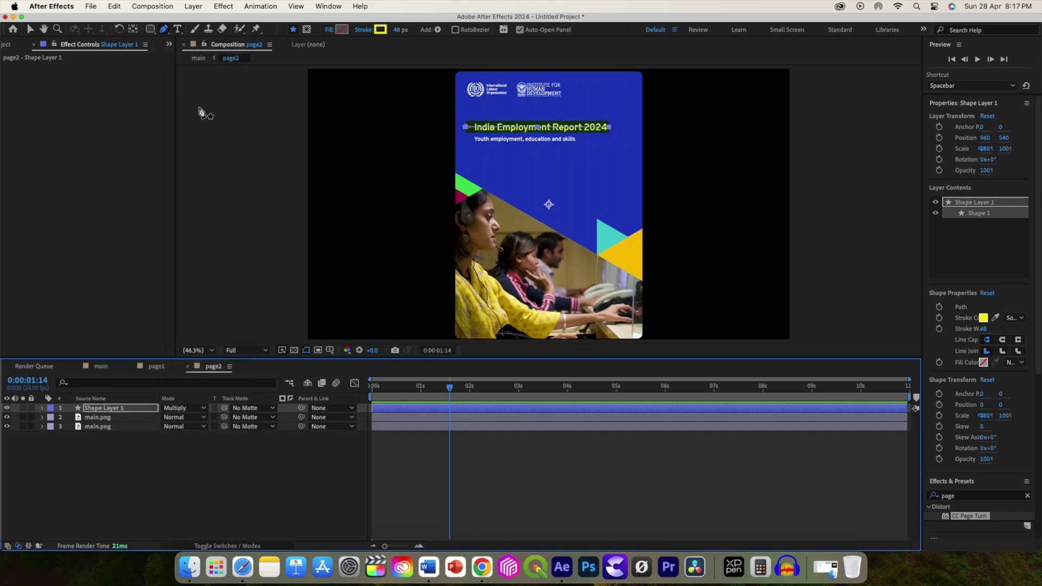
key(v)
Check the page-turn timing in main, then add Trim Paths to page2's highlight shape layer and expand its properties
click(100, 366)
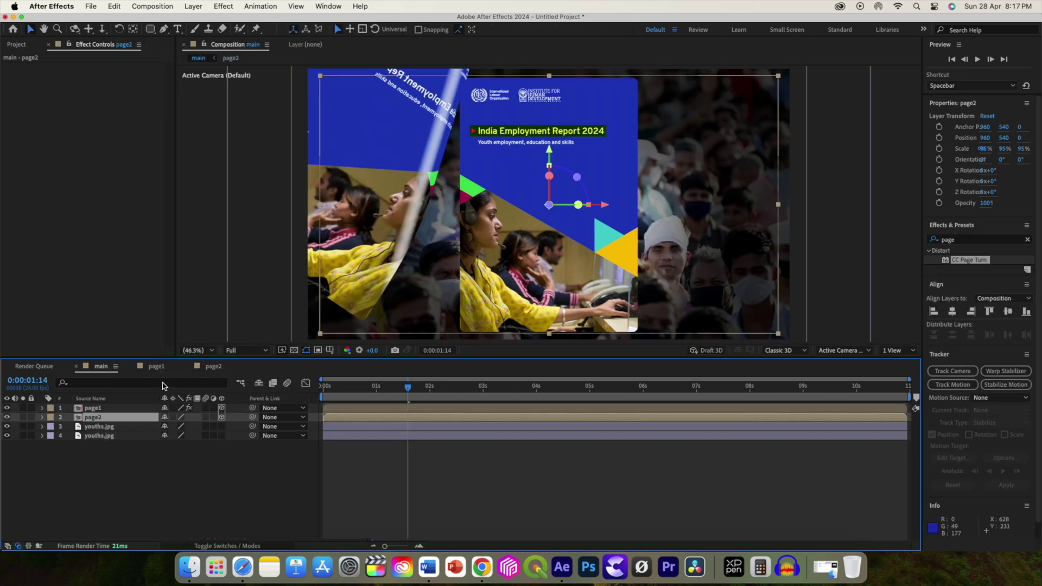
drag(398, 394, 407, 394)
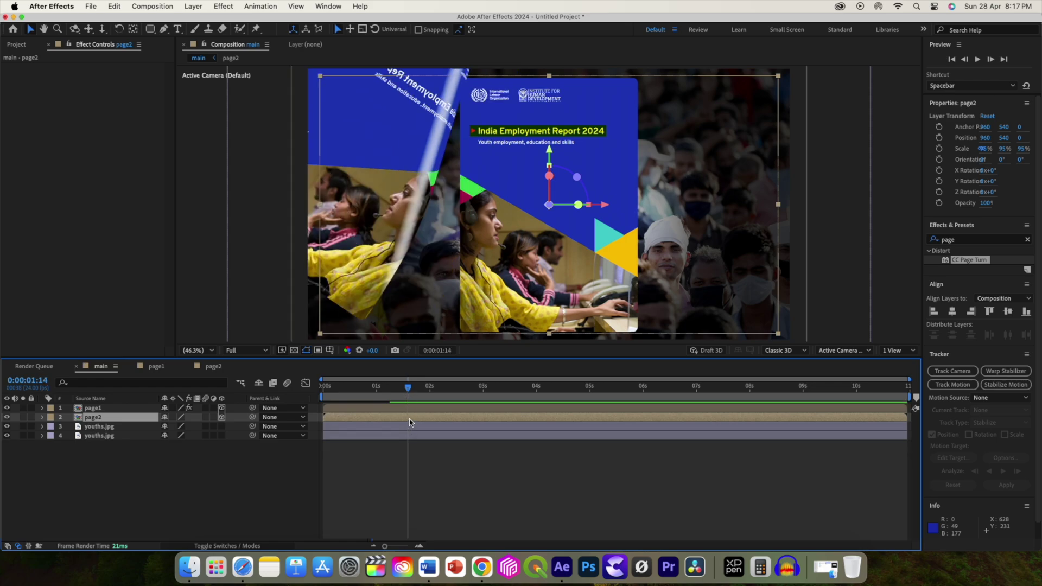
click(213, 367)
click(449, 409)
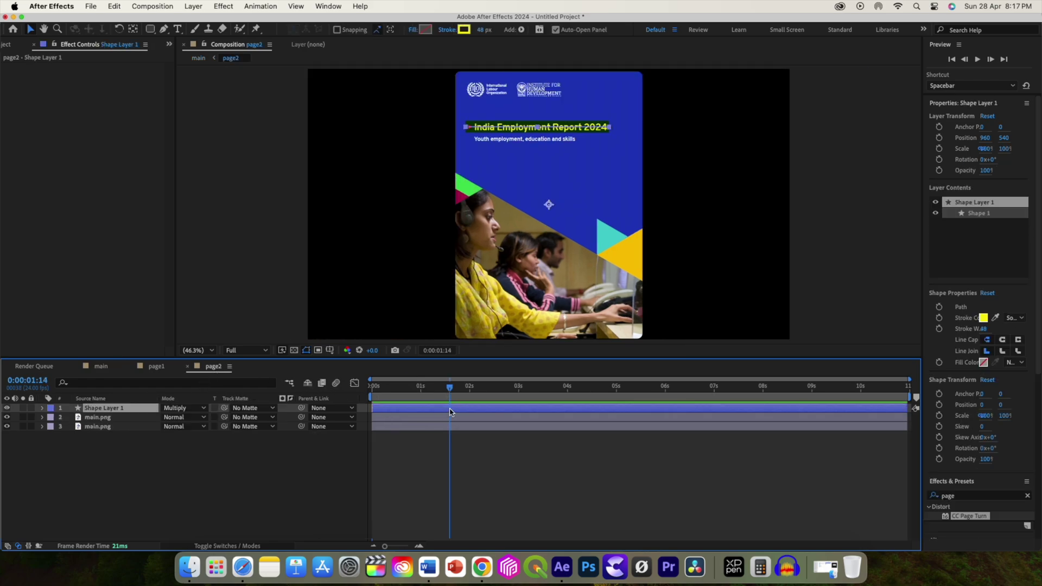
click(42, 408)
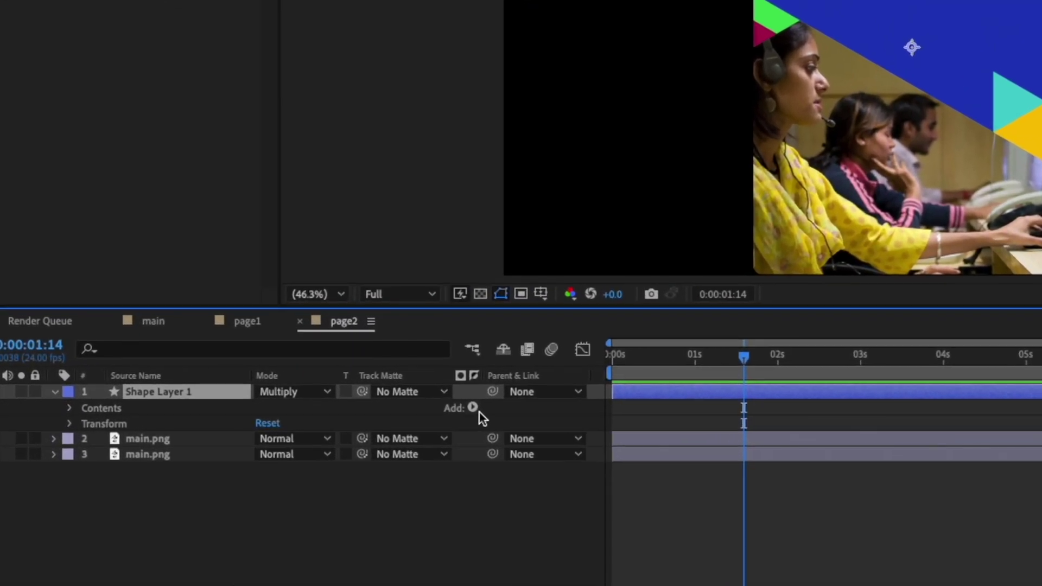
click(286, 417)
click(520, 533)
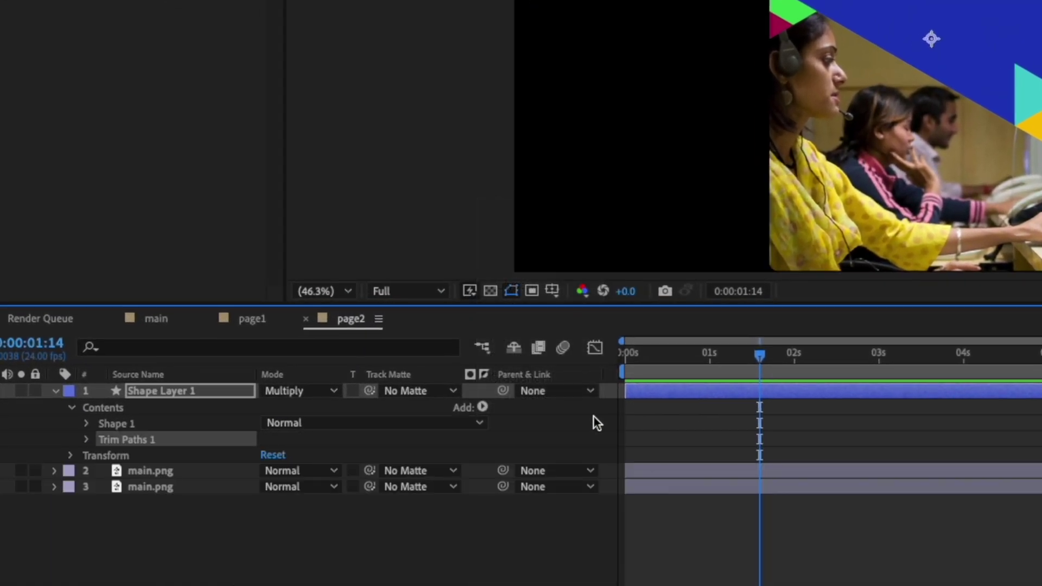
click(88, 440)
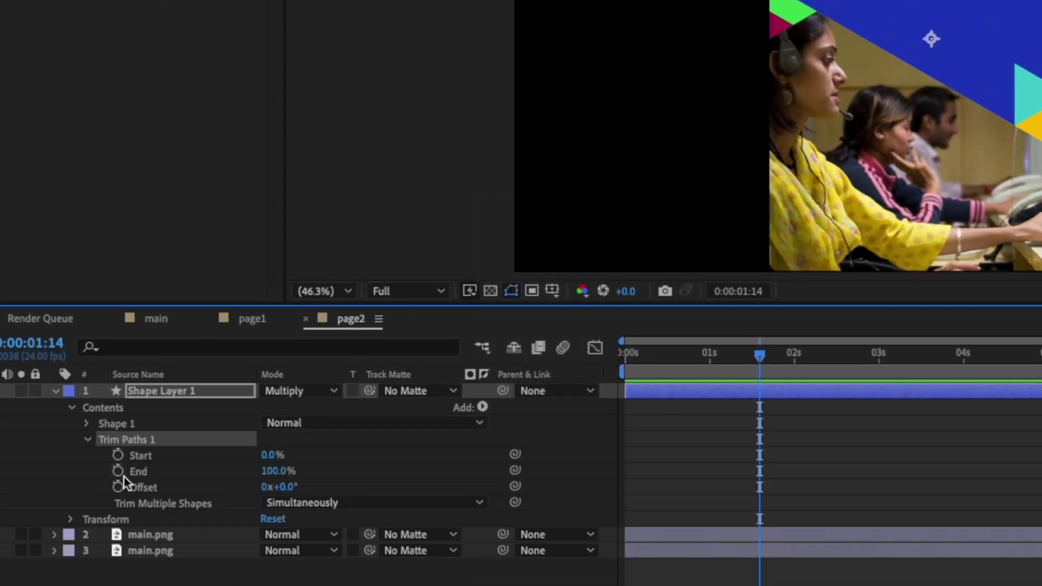
Animate the Trim Paths End value from a keyframe at 0:00:01:14 to 100% at 0:00:02:00
click(118, 471)
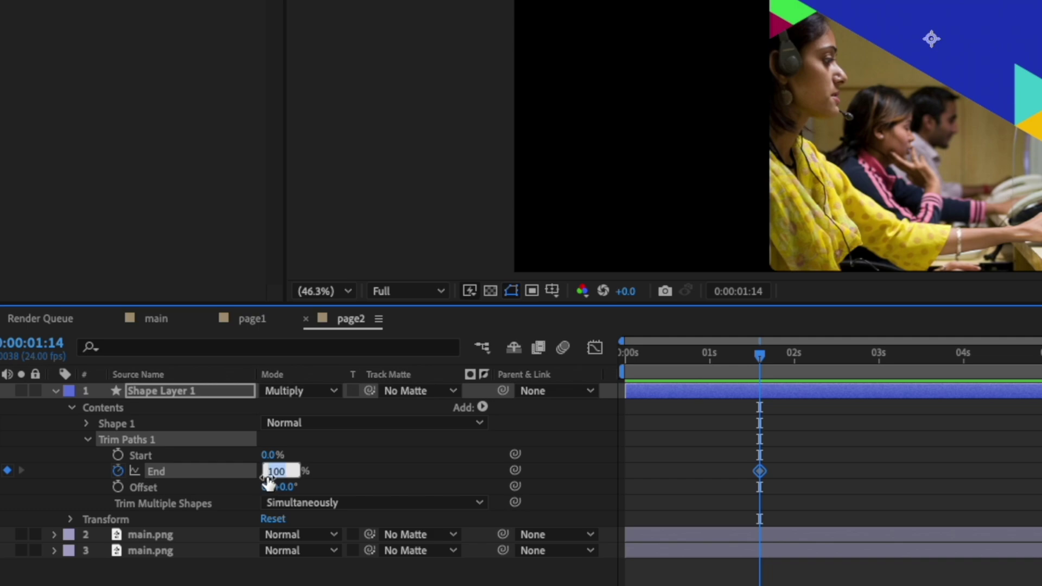
drag(759, 355, 795, 364)
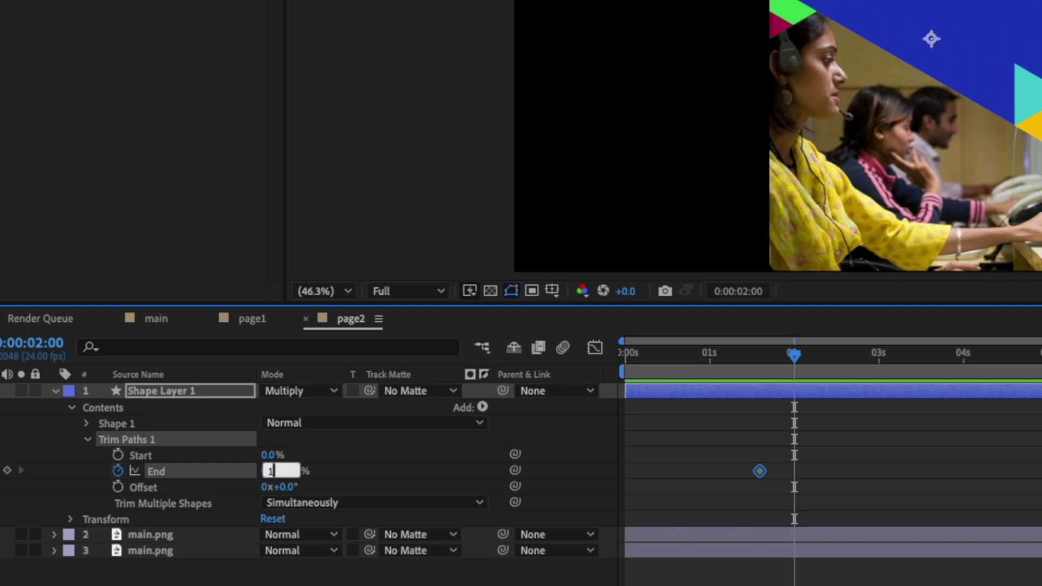
key(Return)
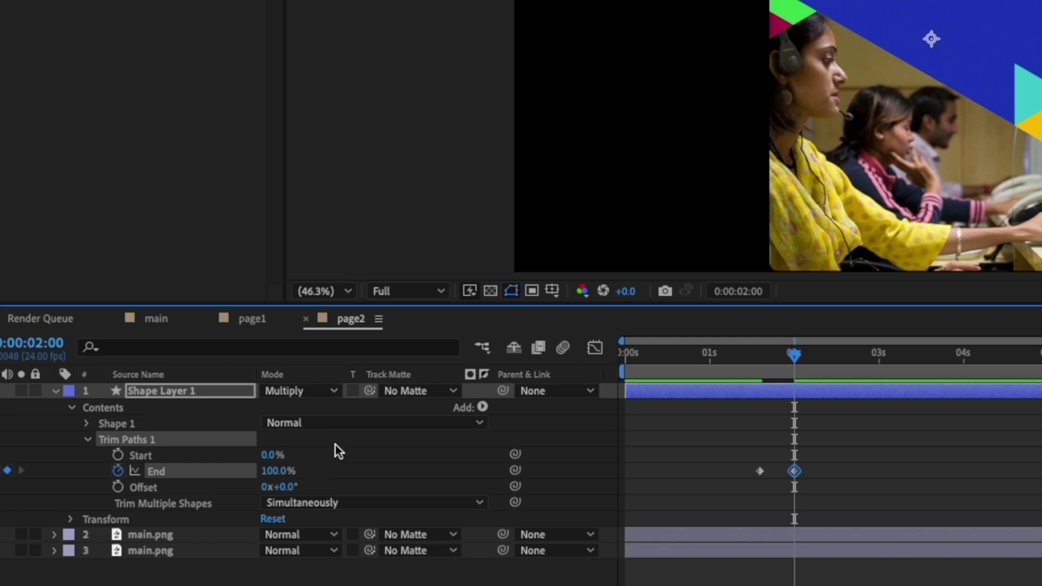
Play back the main composition from the start to review the page turn and title highlight
click(152, 319)
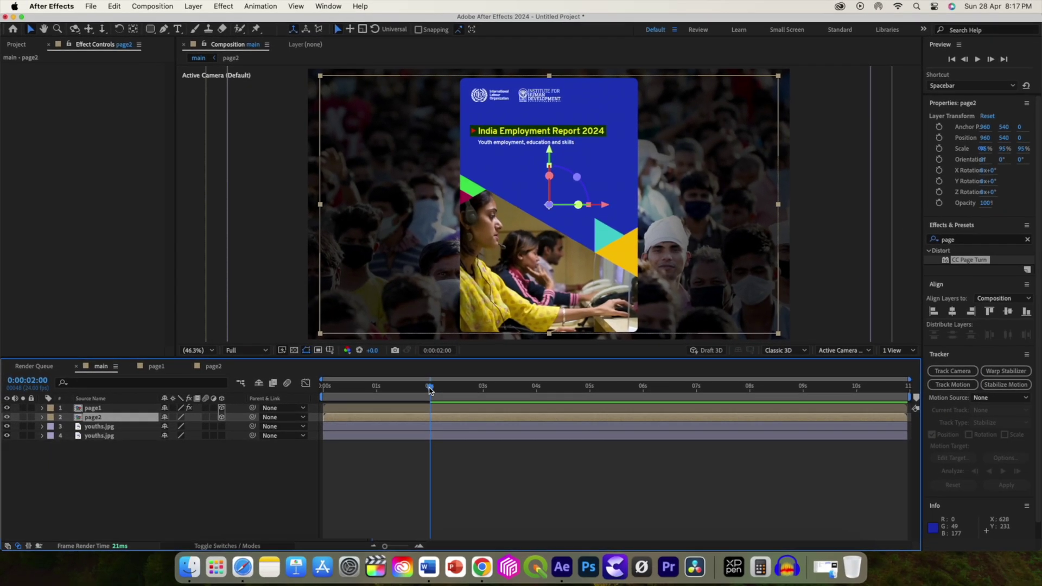
key(space)
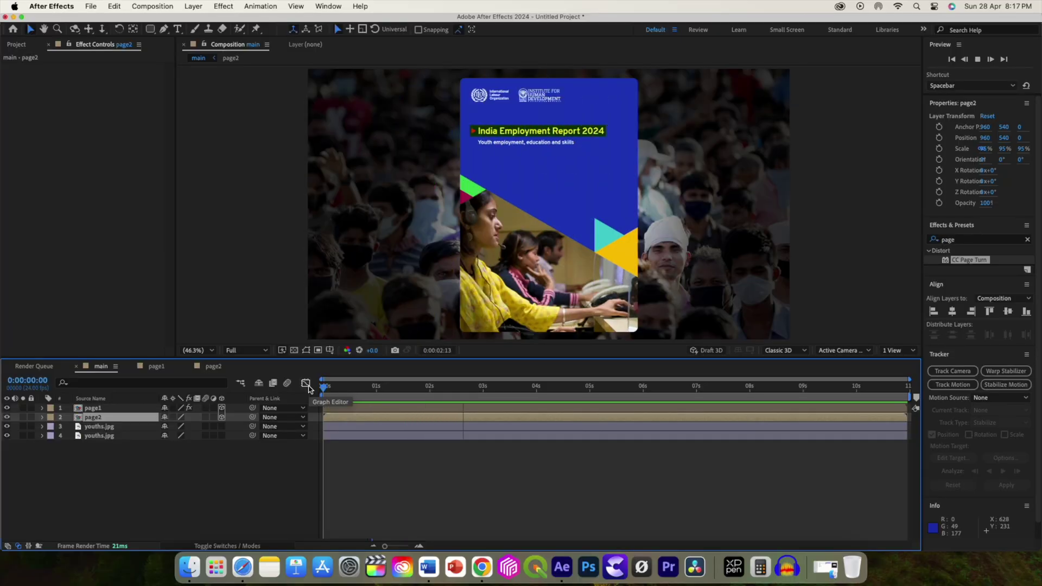
key(space)
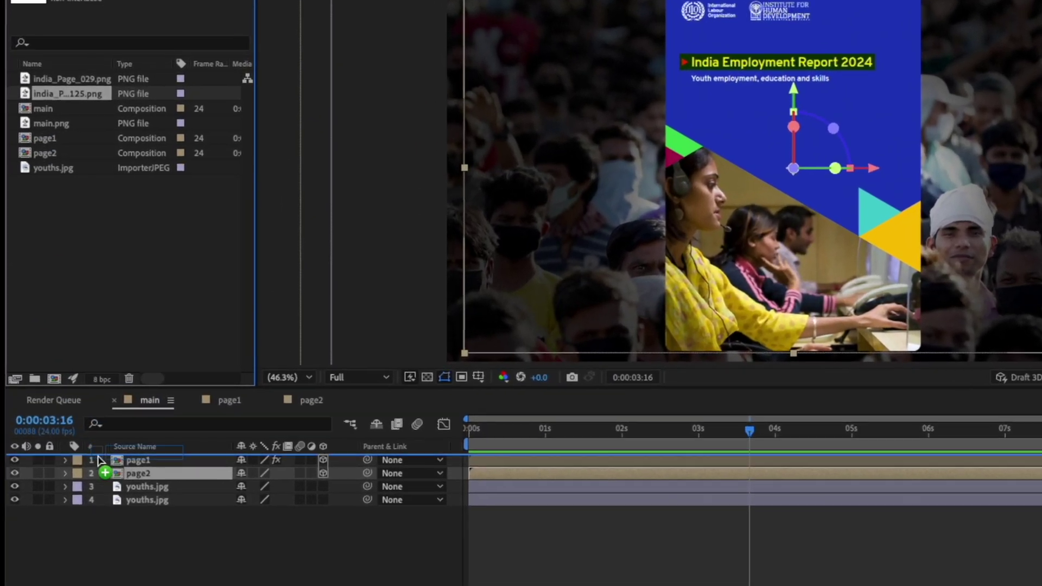
Add india_Page_125.png to main beneath page2 and offset the layer to start just after 3 seconds
drag(46, 153, 71, 424)
drag(130, 523, 146, 527)
drag(605, 526, 902, 530)
Set a Position keyframe at 960, 540, 0 for page2 at 0:00:03:03
drag(905, 460, 856, 460)
click(874, 512)
key(p)
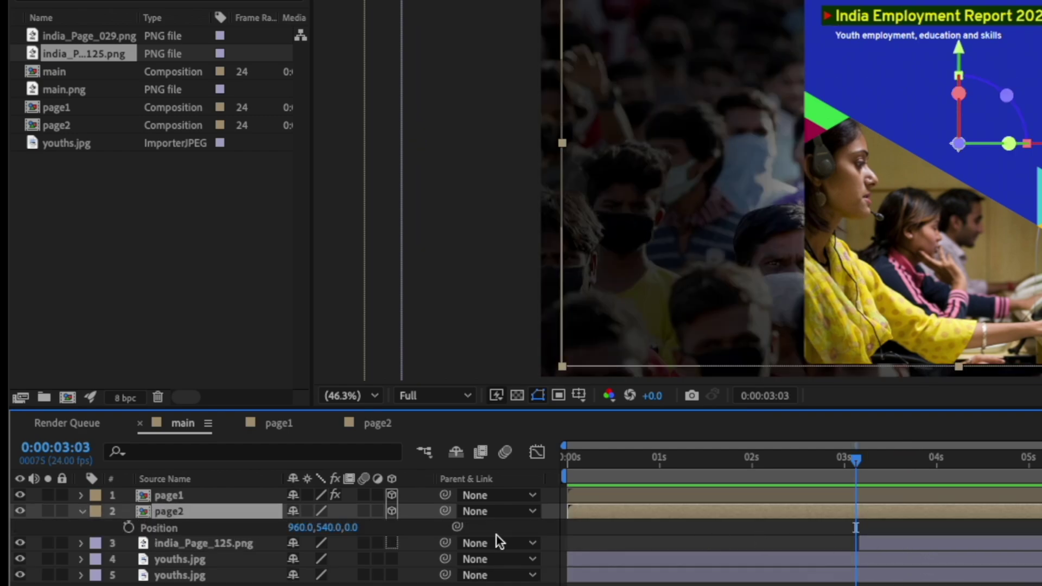
click(127, 529)
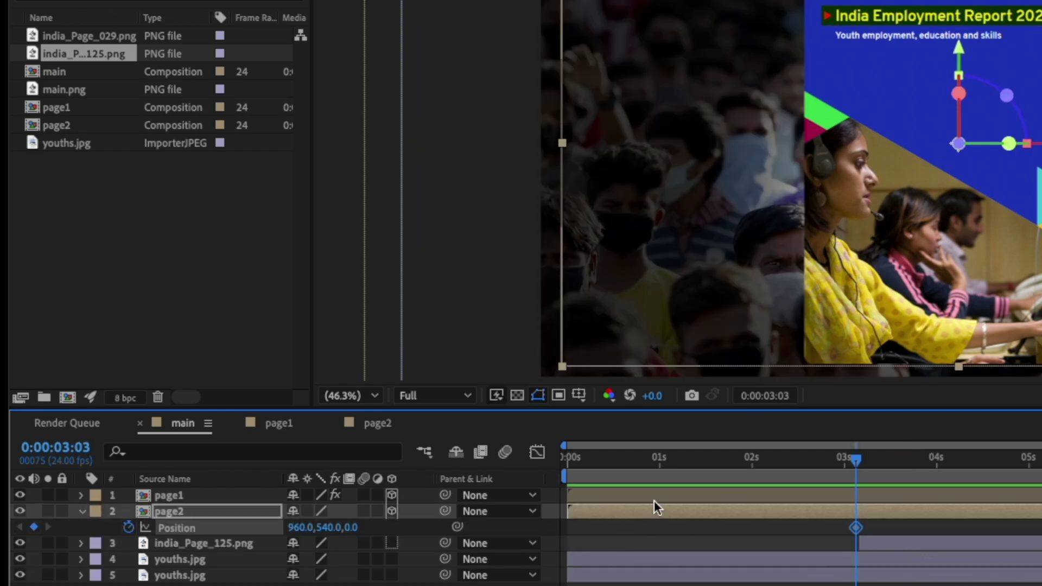
At 0:00:03:10, set page2's Z position to -1688 so it zooms toward the camera
drag(857, 460, 883, 463)
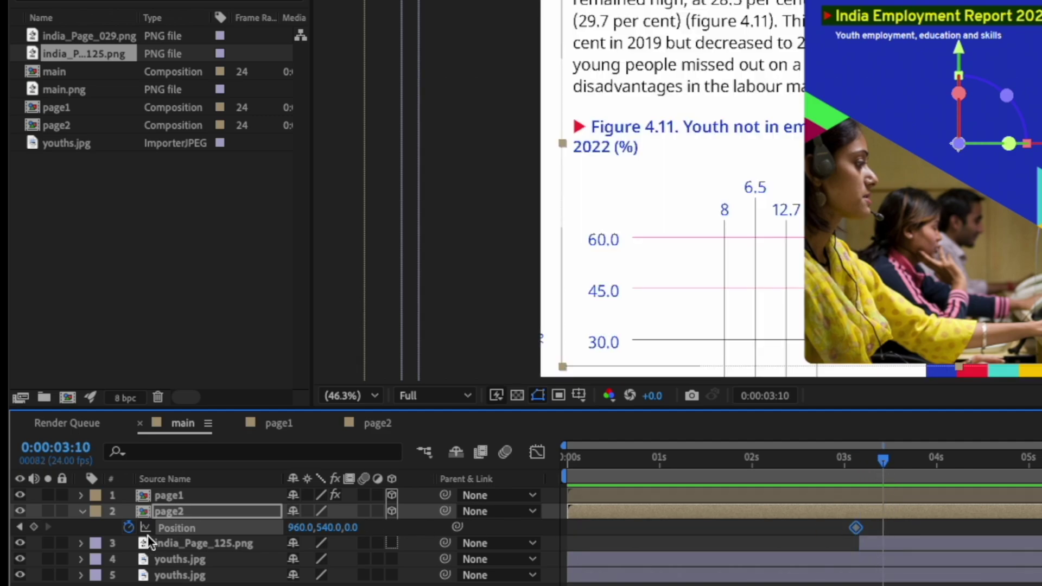
drag(351, 530, 351, 532)
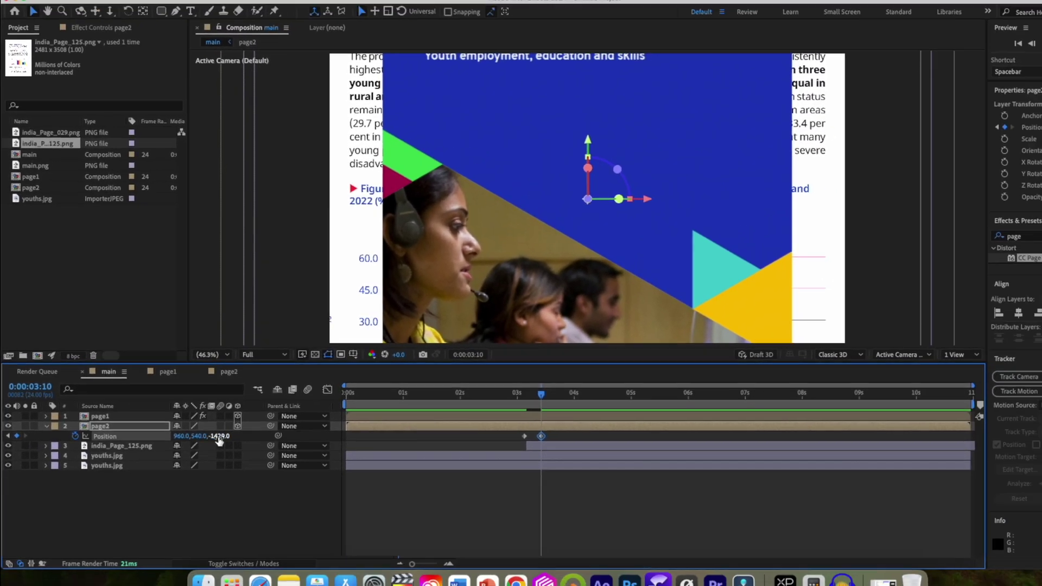
drag(219, 440, 219, 440)
Review the page2 zoom and shift the india_Page_125.png layer to start at 0:00:03:07
drag(525, 398, 490, 396)
drag(505, 437, 512, 437)
drag(492, 390, 505, 391)
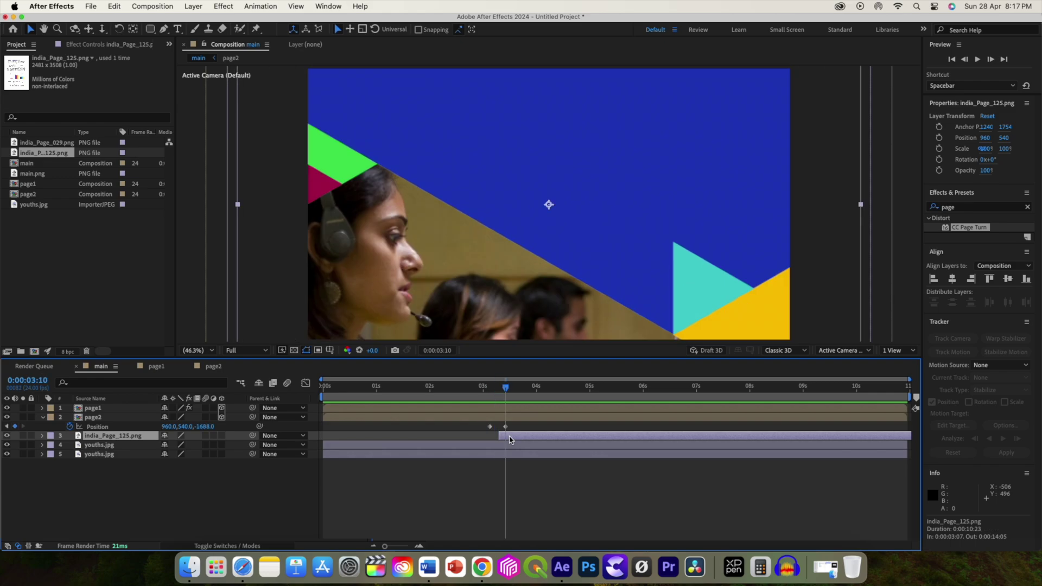
Shift india_Page_125.png to start at 0:00:03:10, and copy page1's CC Page Turn with its keyframes onto page2 at 0:00:03:08
drag(514, 440, 516, 439)
mouse_move(508, 391)
mouse_down()
mouse_move(488, 392)
mouse_move(501, 392)
mouse_up()
click(93, 408)
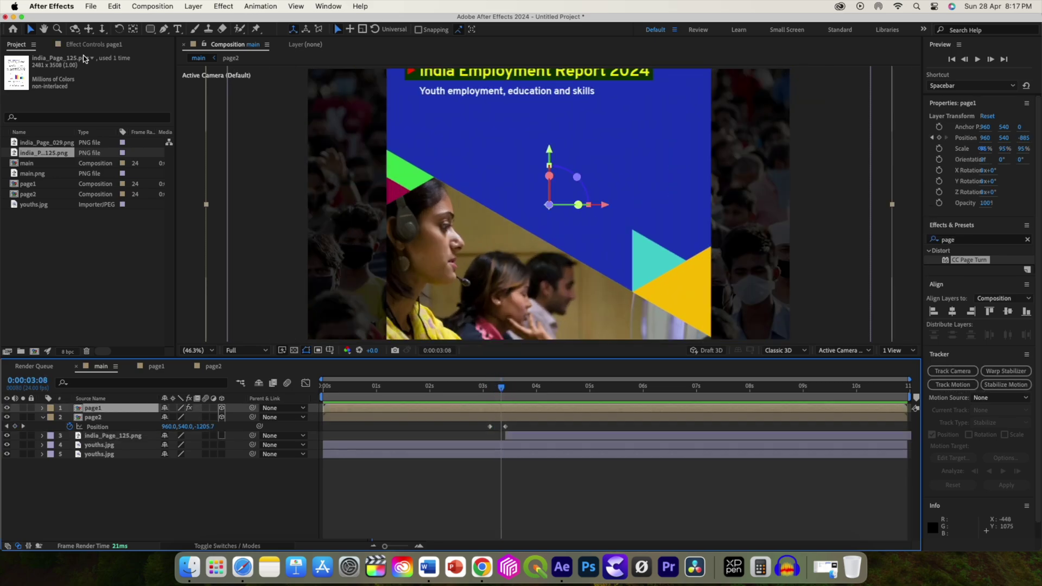
click(86, 46)
click(39, 69)
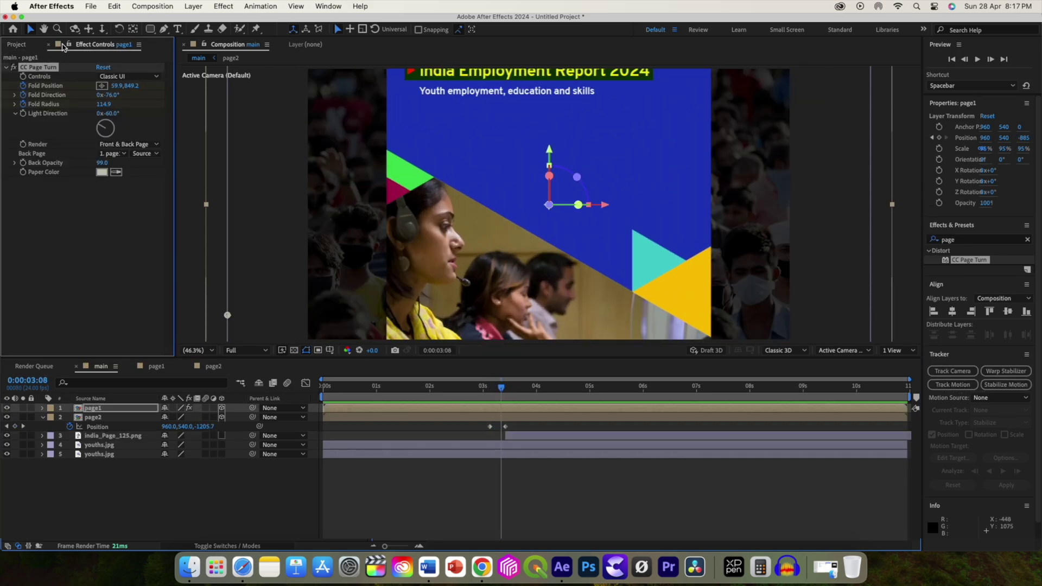
click(113, 6)
click(116, 74)
click(95, 416)
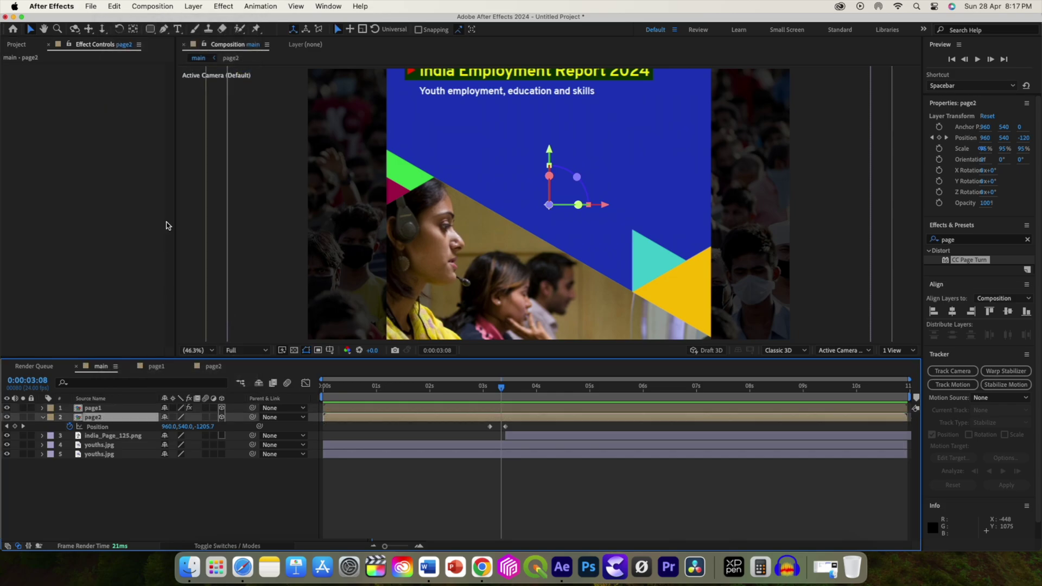
click(93, 6)
mouse_move(114, 6)
click(125, 124)
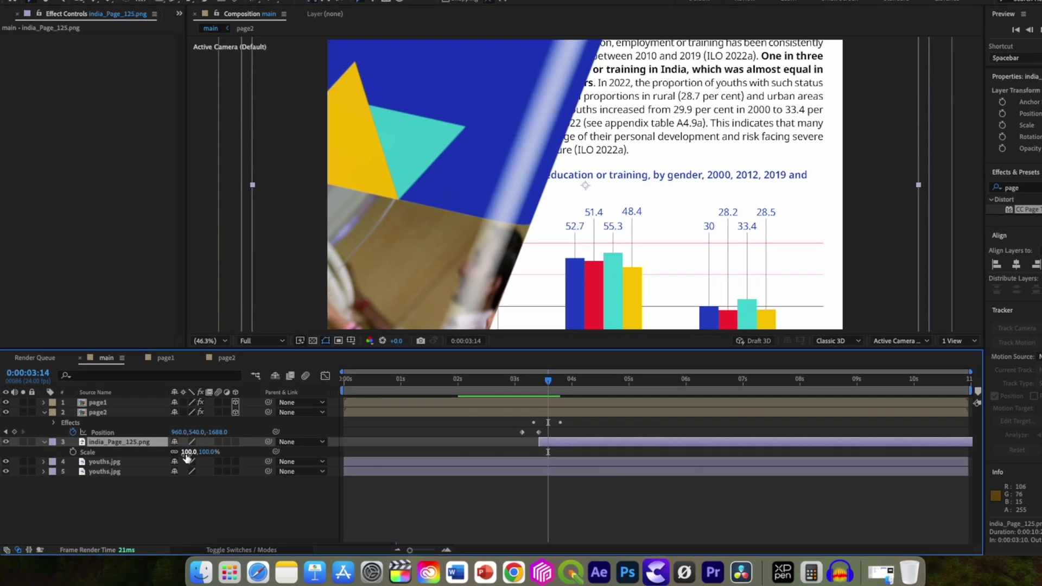
Scale india_Page_125.png to 77% and apply Easy Ease to the page-turn and Position keyframes of page1 and page2
drag(187, 456, 178, 461)
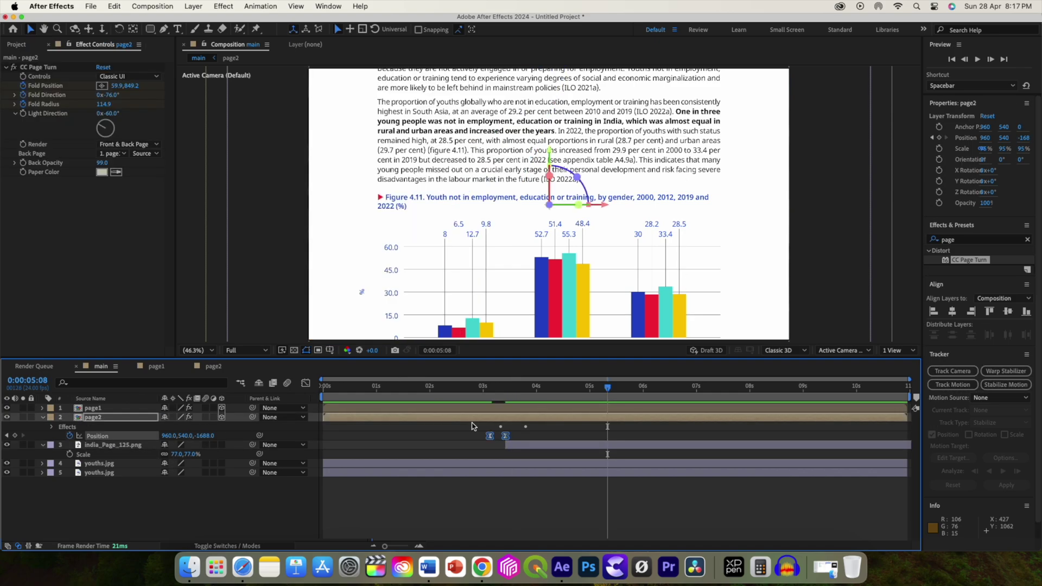
click(552, 435)
click(512, 418)
key(u)
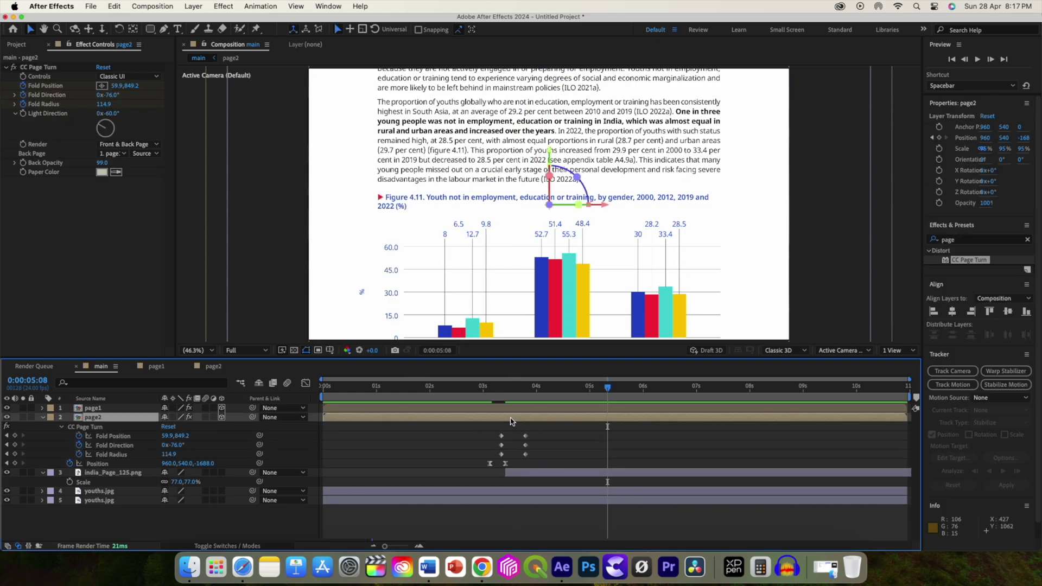
drag(537, 428, 481, 466)
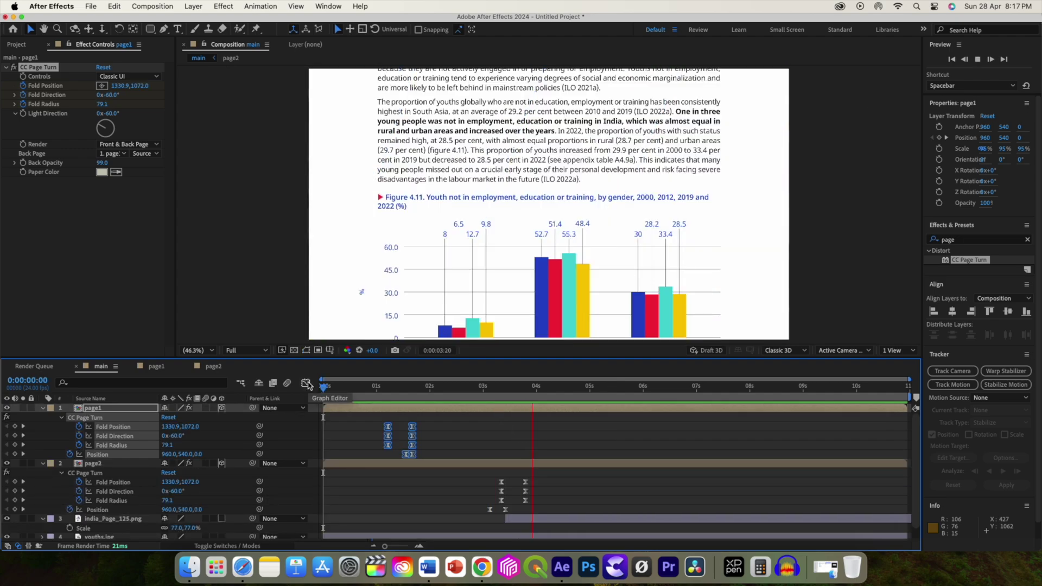
key(space)
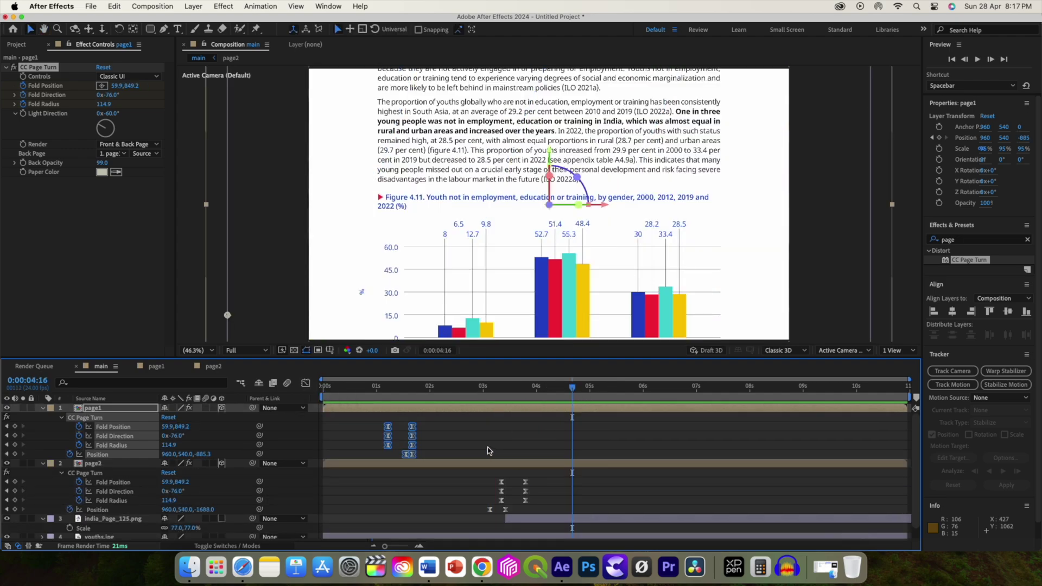
Pre-compose the india_Page_125.png layer as india_Page_125.png Comp 1, leaving all attributes in main
click(42, 409)
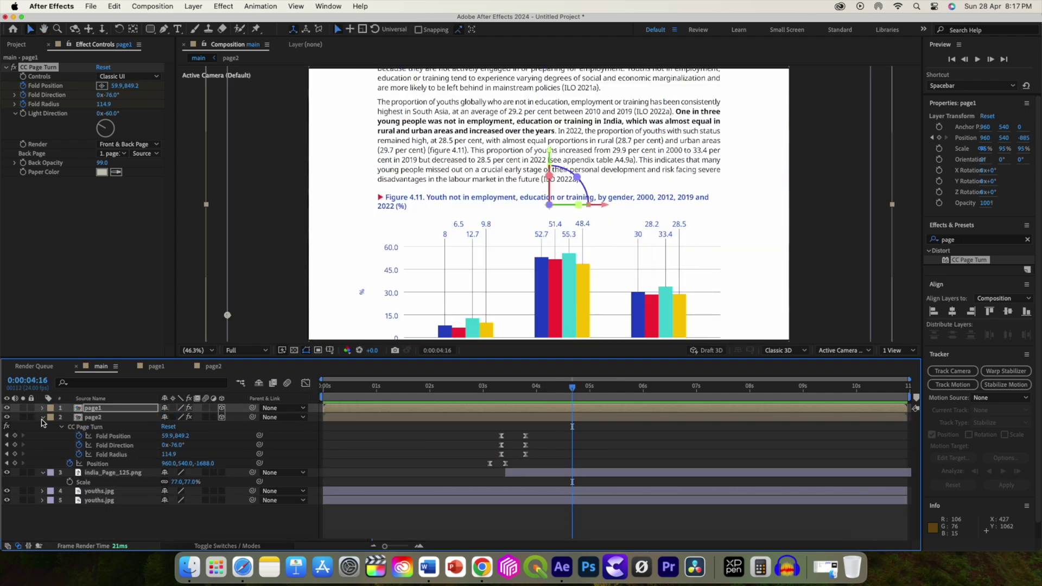
click(42, 417)
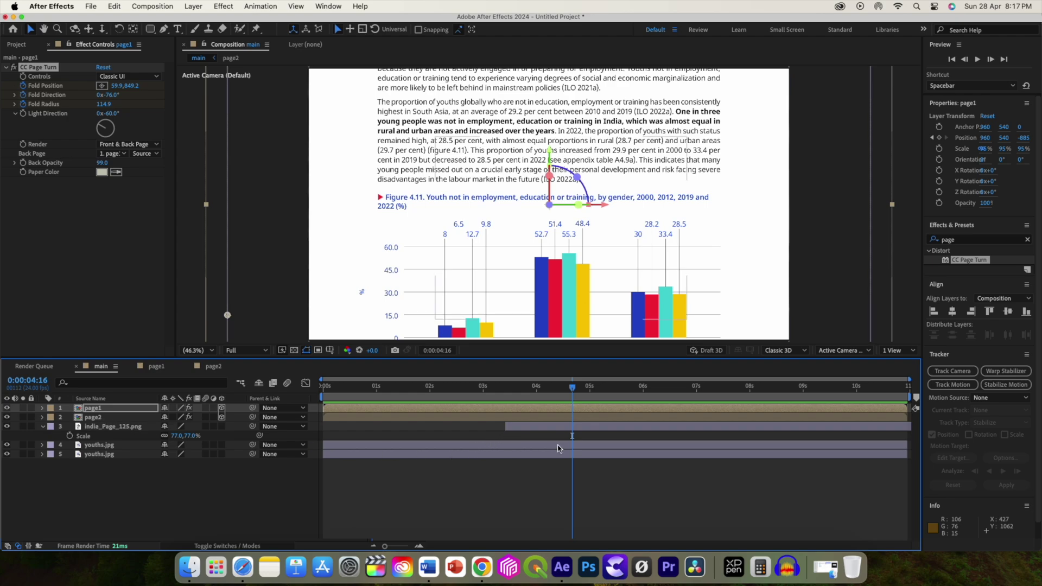
click(574, 446)
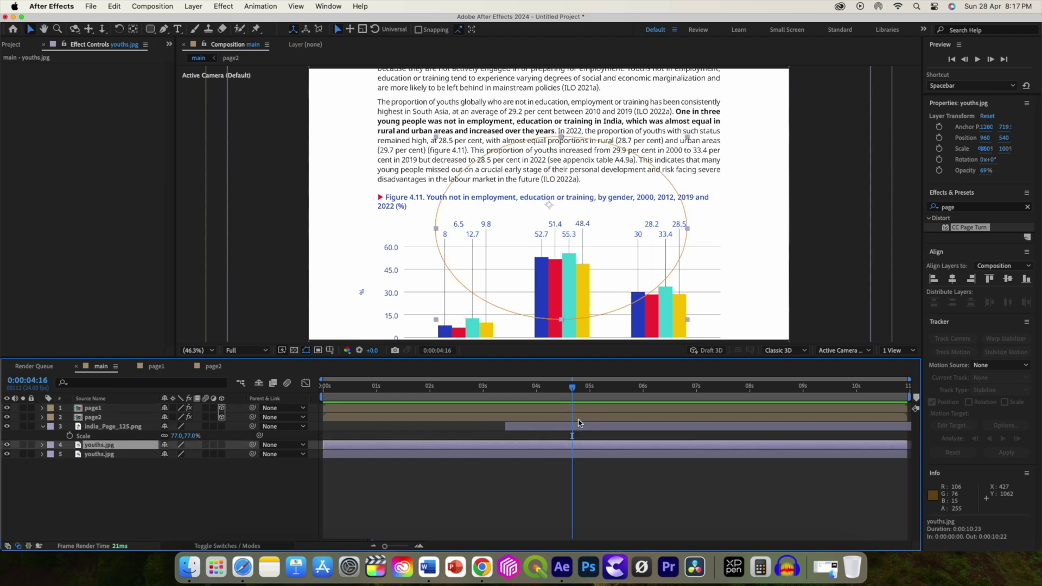
click(570, 427)
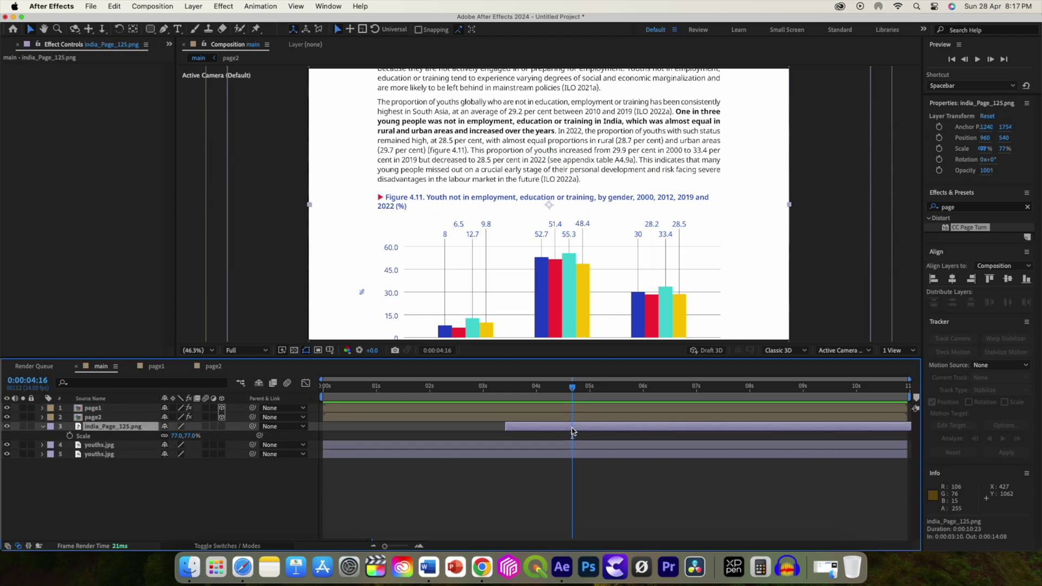
right_click(96, 432)
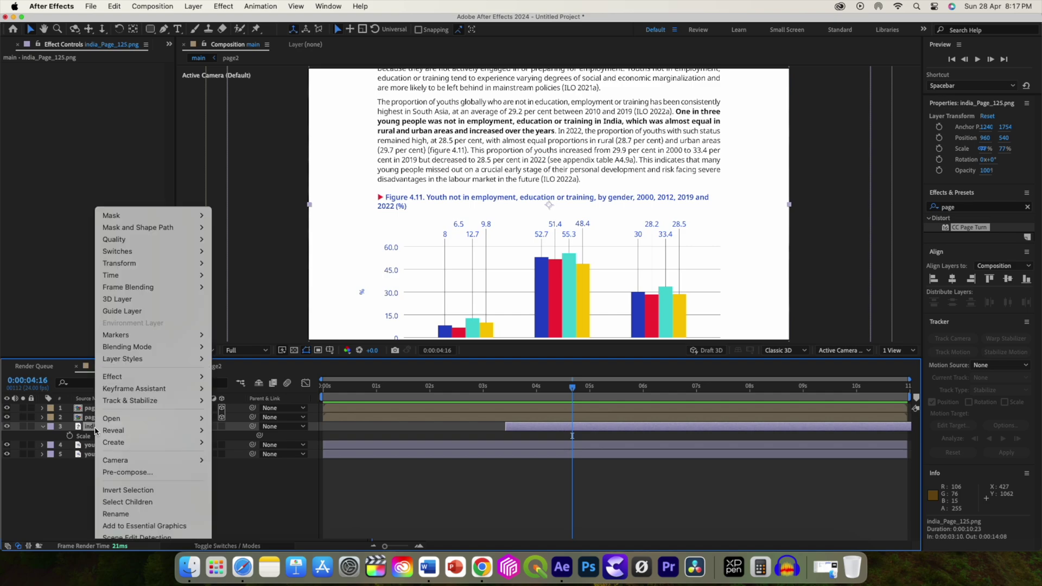
click(127, 472)
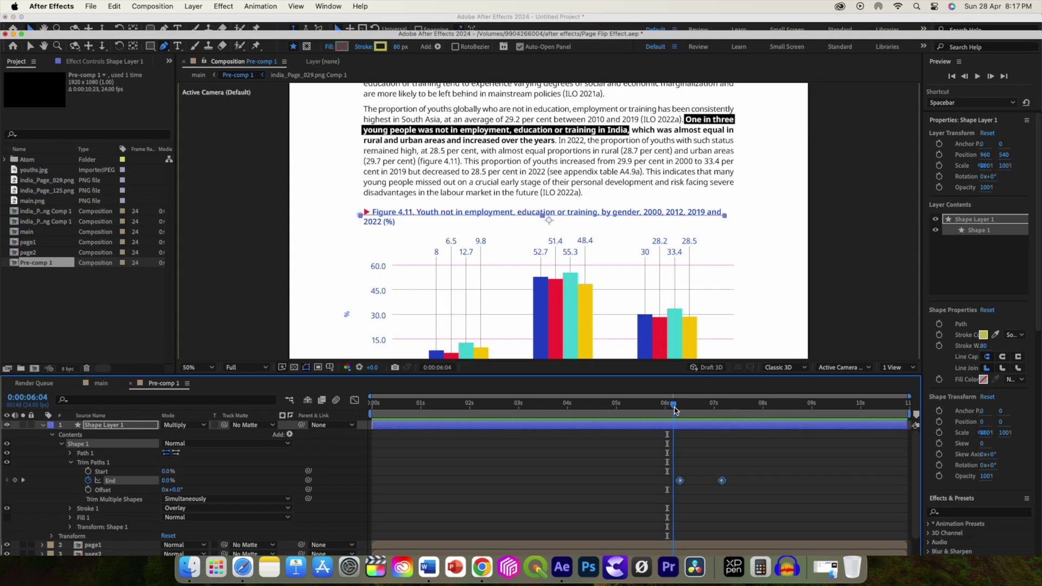
drag(674, 409, 755, 421)
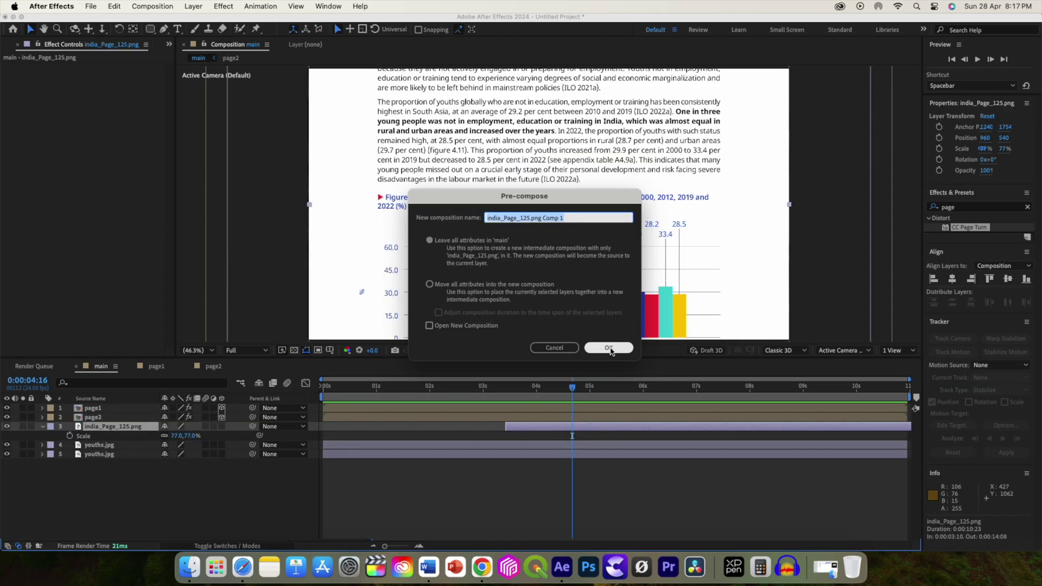
click(608, 347)
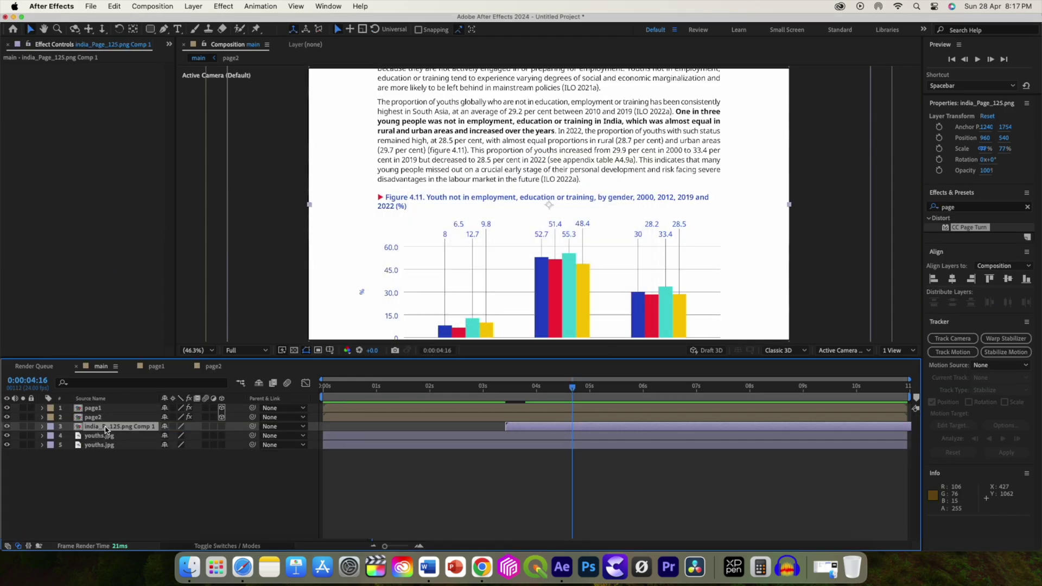
Inside india_Page_125.png Comp 1, draw a straight 48 px white (ffffff) stroke over the bold words "One in three"
double_click(107, 428)
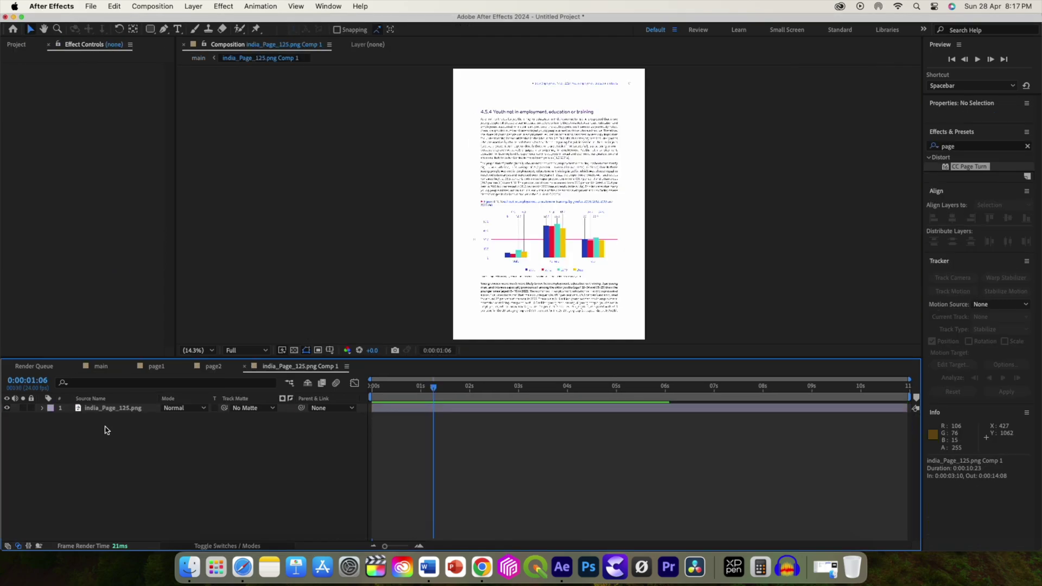
click(433, 410)
key(super+shift+a)
scroll(612, 132, up, 3)
drag(691, 149, 692, 218)
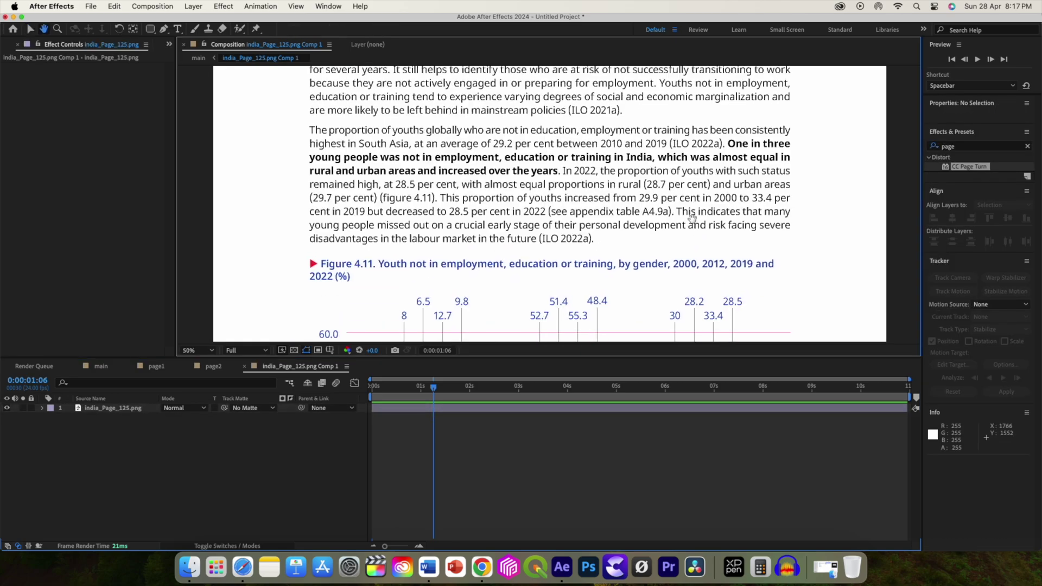
key(g)
click(726, 143)
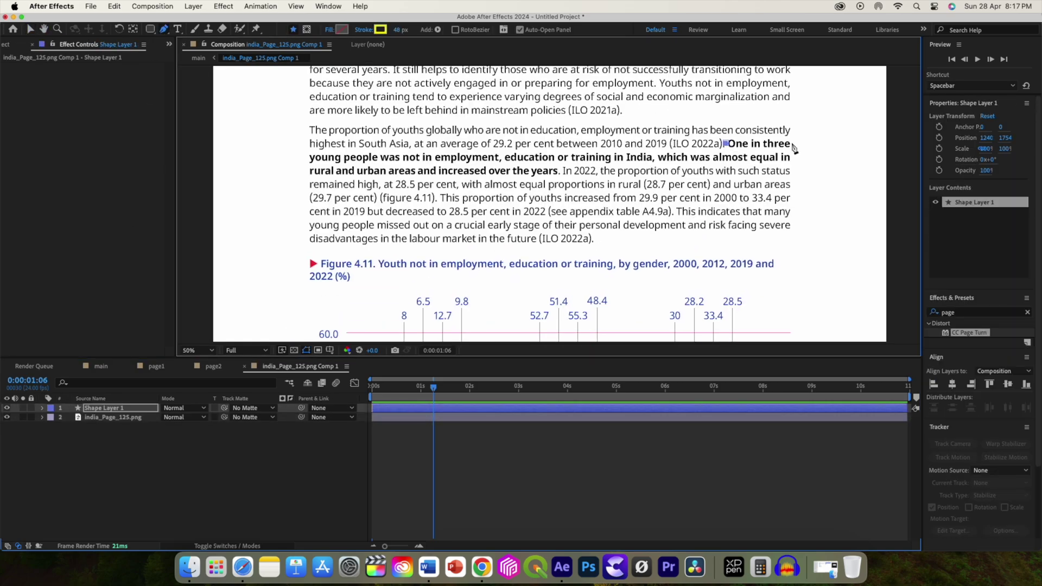
click(791, 143)
click(380, 30)
text(ffffff)
click(504, 248)
click(262, 439)
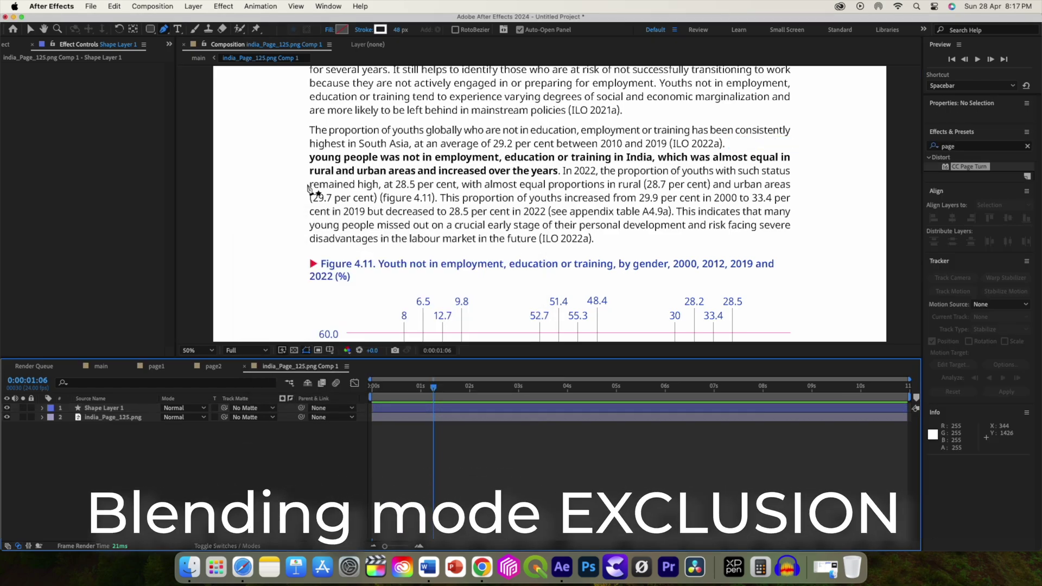
Draw a second line over "young people was not in employment, education or training in India," and set both shape layers to Exclusion blending
click(307, 158)
click(655, 158)
click(228, 445)
click(185, 407)
click(204, 376)
click(187, 416)
click(205, 376)
Add Trim Paths to both highlight shape layers
click(99, 408)
click(95, 417)
click(43, 417)
click(289, 426)
click(315, 483)
click(42, 408)
click(289, 417)
click(315, 483)
Keyframe the Trim Paths End of both highlight lines from 0% at 0:00:01:06 to 100% at 0:00:02:04
click(61, 436)
click(78, 454)
click(61, 517)
click(79, 511)
click(168, 510)
text(0)
click(168, 428)
text(0:)
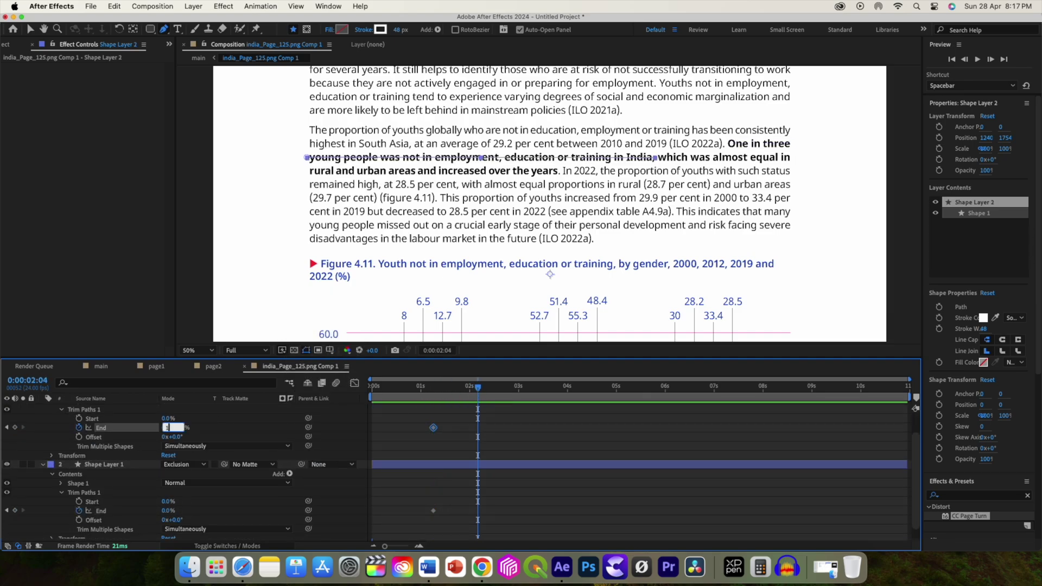
text(00)
key(Return)
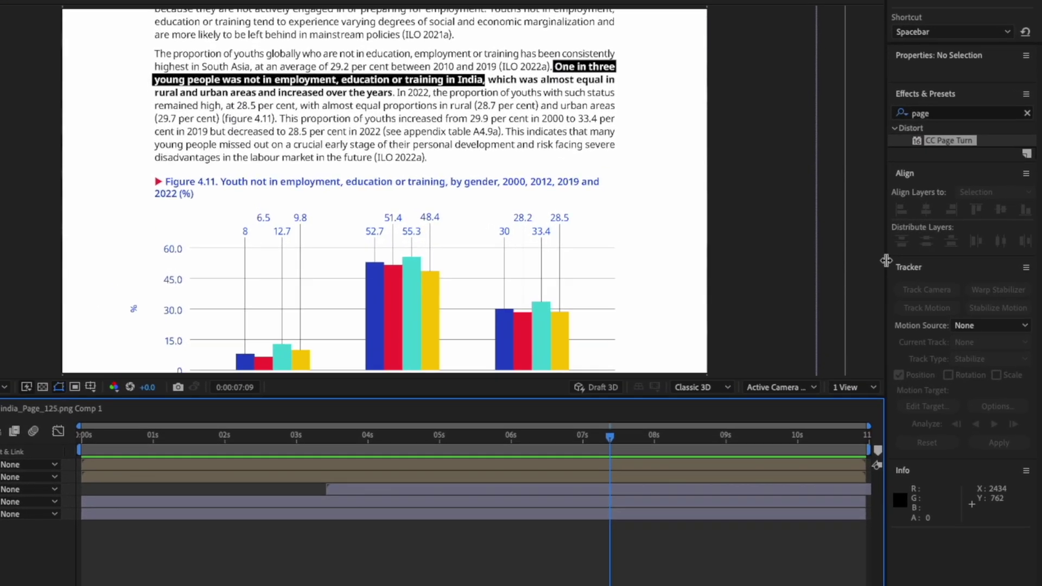
Apply CC Page Turn to india_Page_125.png Comp 1 in main and set its Controls to Classic UI
drag(949, 140, 613, 491)
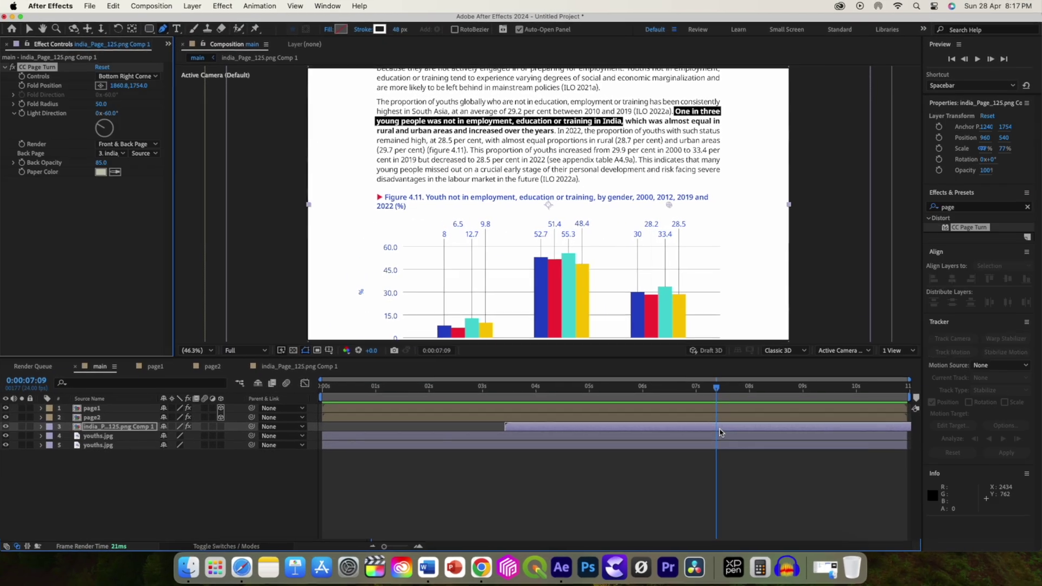
click(718, 428)
key(v)
scroll(624, 261, down, 2)
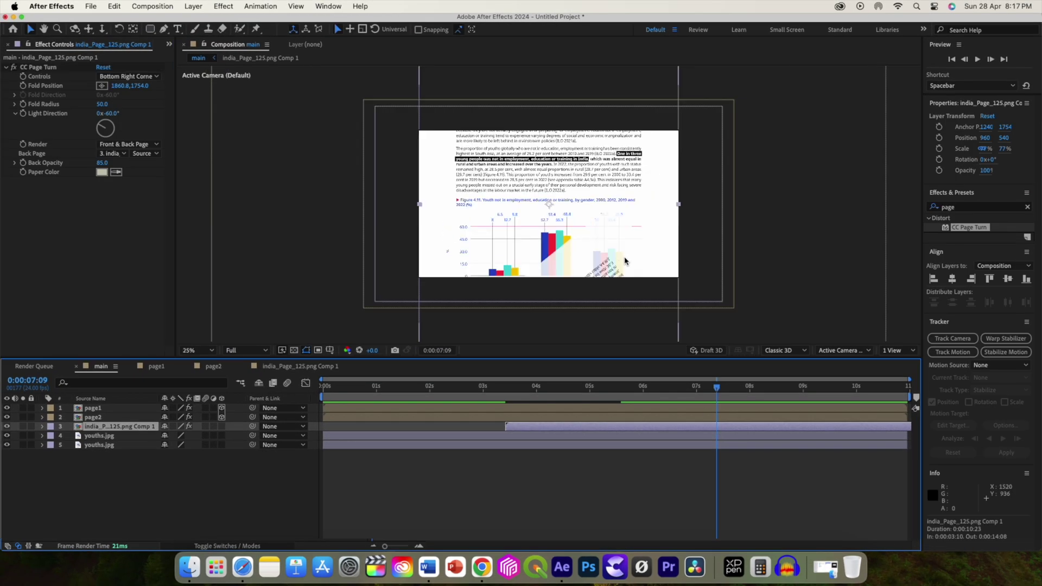
scroll(624, 261, up, 2)
click(128, 77)
click(124, 88)
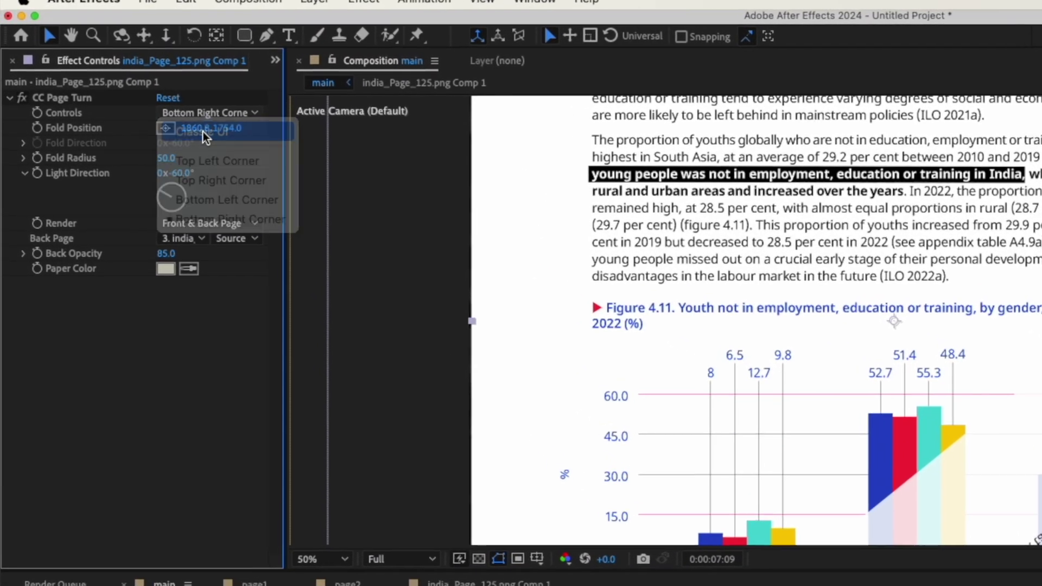
click(202, 131)
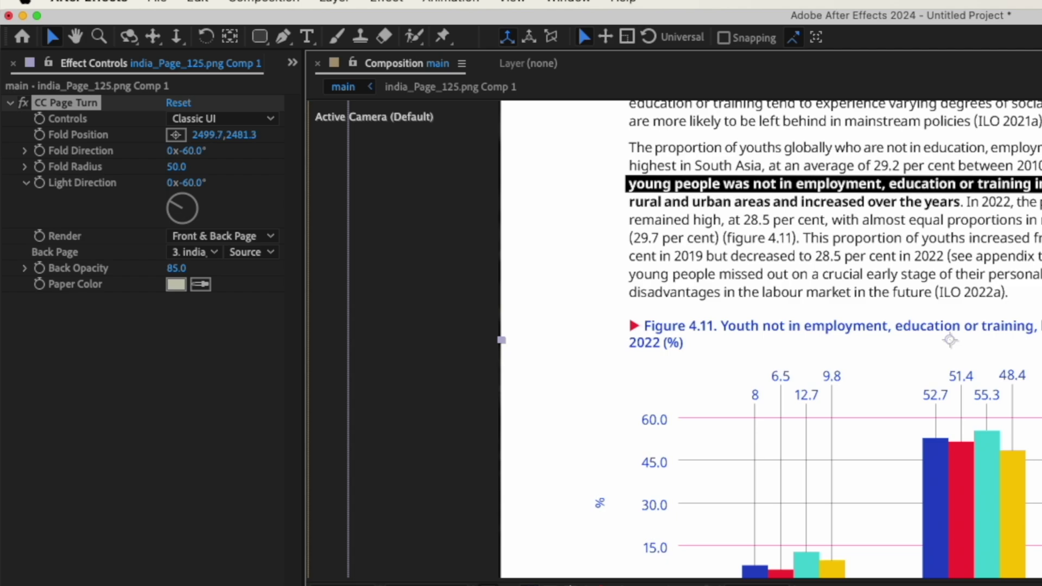
At 0:00:07:09, keyframe Fold Position at 2499.7, 2481.3, Fold Direction and Fold Radius, and set the radius to 83.2
scroll(949, 340, down, 2)
click(40, 134)
click(40, 152)
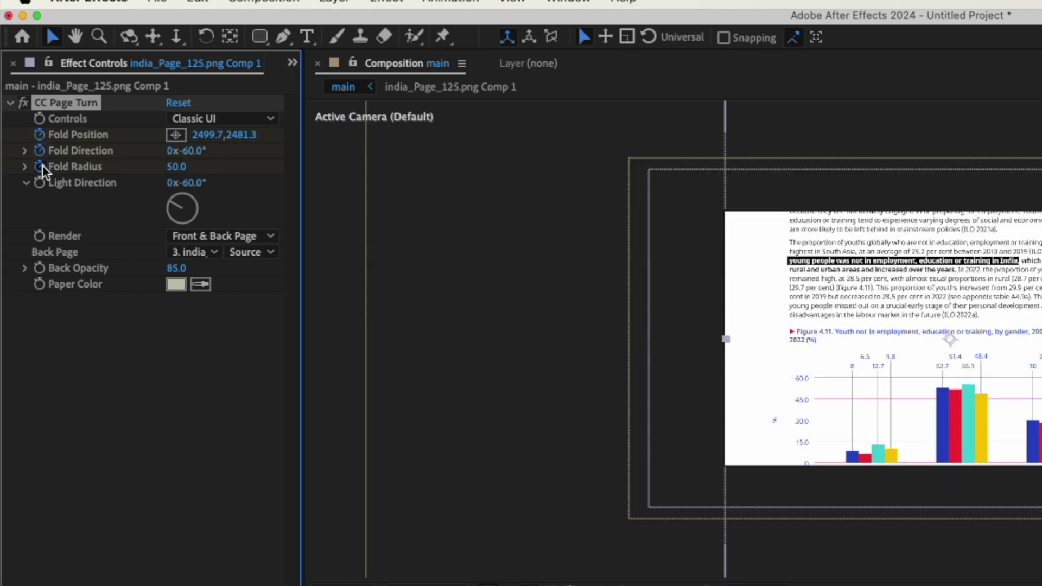
click(41, 166)
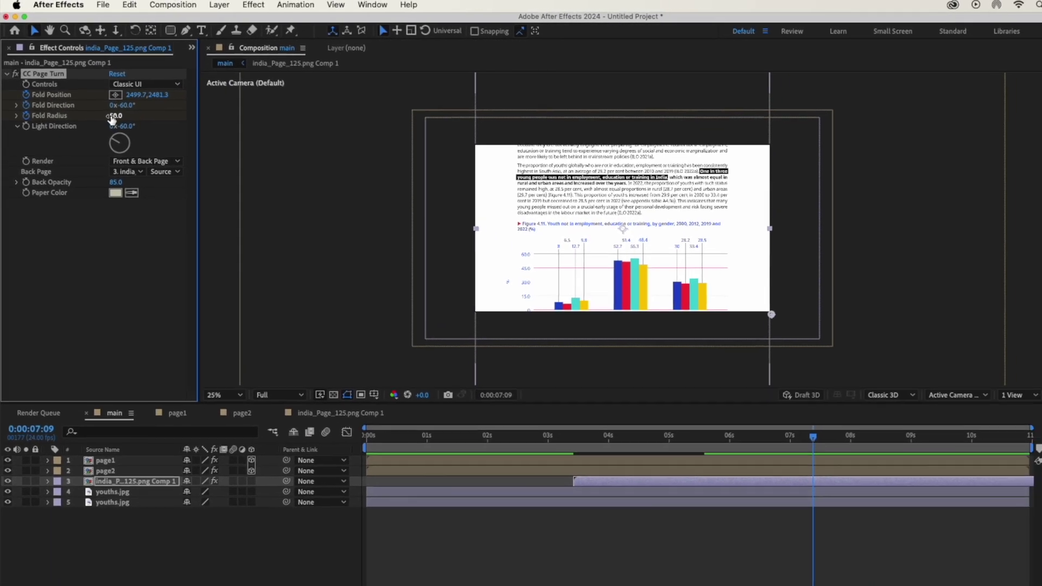
drag(111, 118, 308, 145)
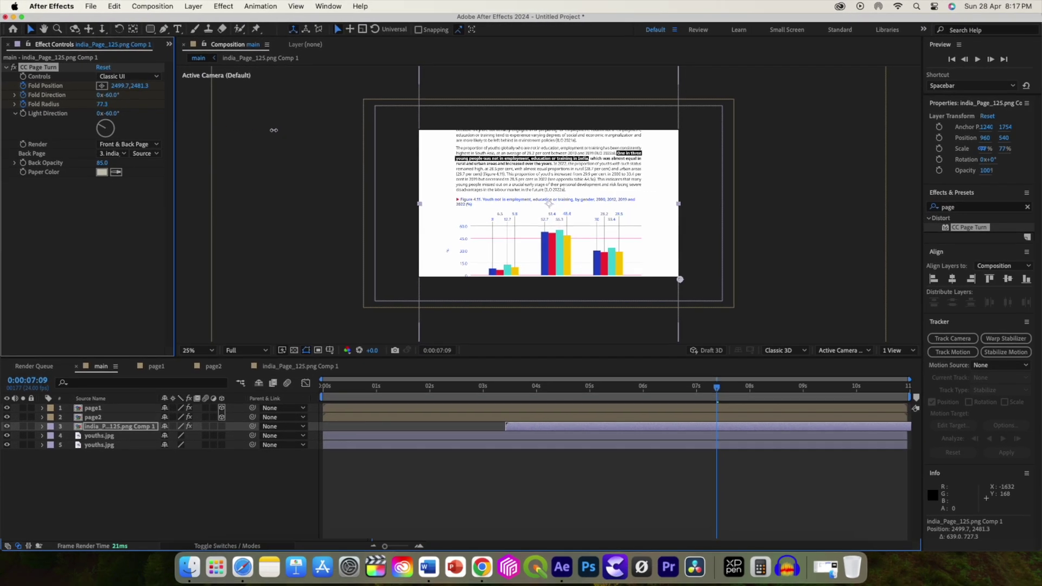
At 0:00:08:01, sweep the fold past the page's left edge to finish the turn, and make the layer 3D
drag(728, 388, 752, 391)
drag(680, 279, 395, 255)
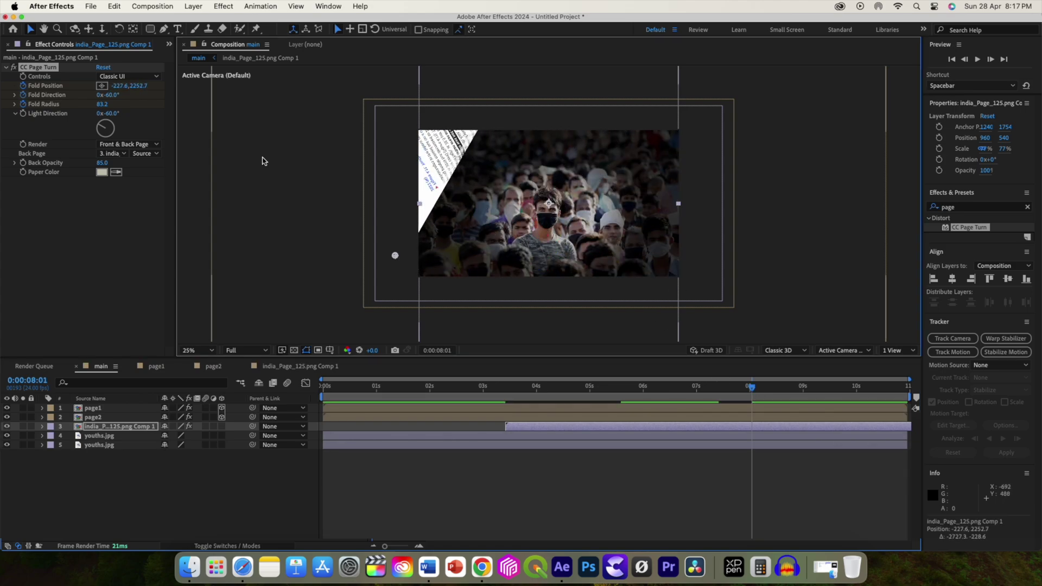
drag(112, 95, 107, 96)
drag(395, 255, 387, 255)
click(221, 426)
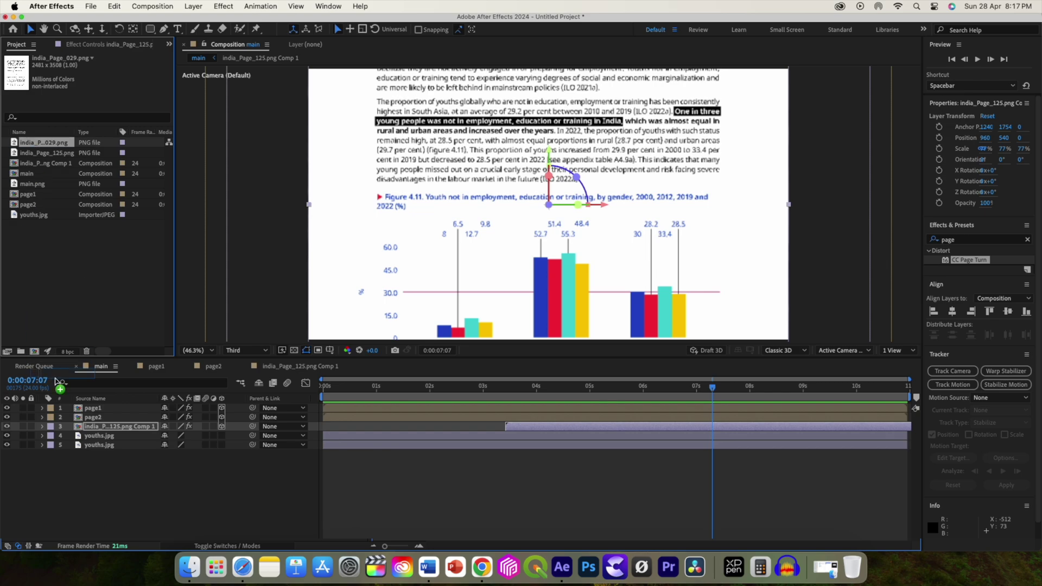
Add india_Page_029.png to main beneath india_Page_125.png Comp 1 and start it at 0:00:07:10
drag(54, 379, 66, 433)
drag(409, 436, 807, 441)
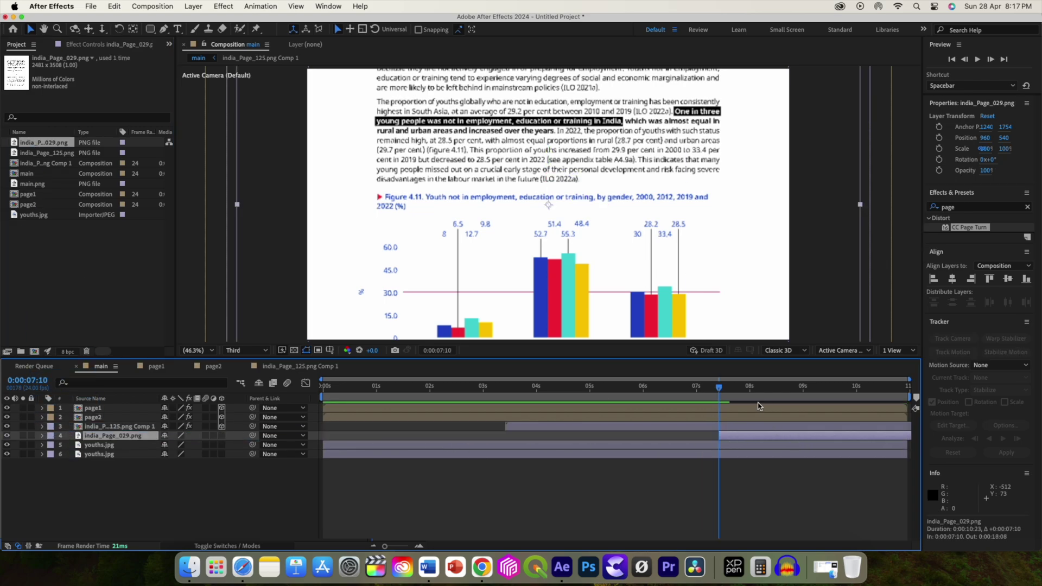
drag(719, 389, 771, 386)
Pre-compose the india_Page_029.png layer and make the resulting layer 3D
right_click(109, 436)
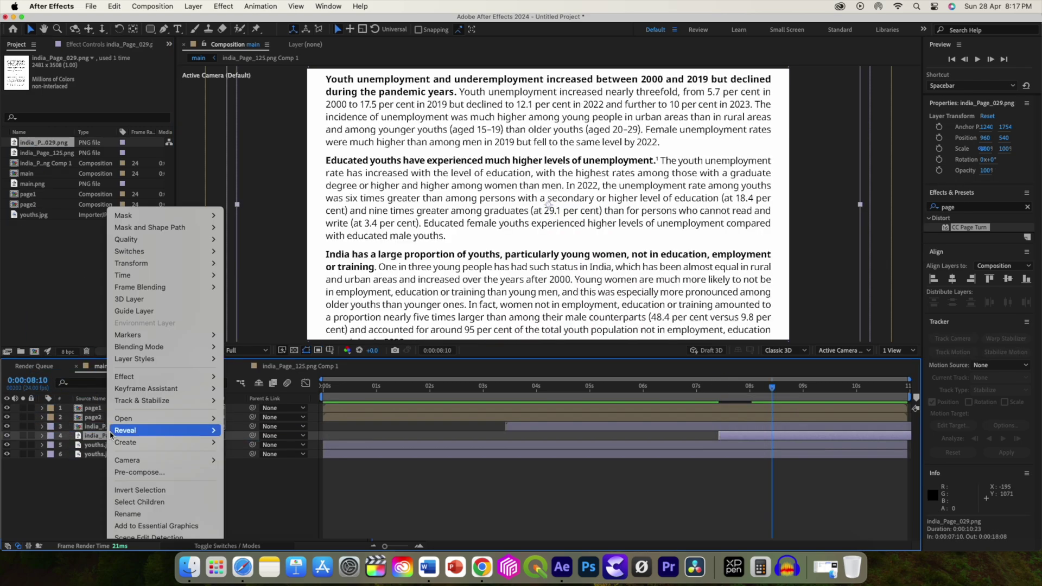
click(135, 472)
click(607, 348)
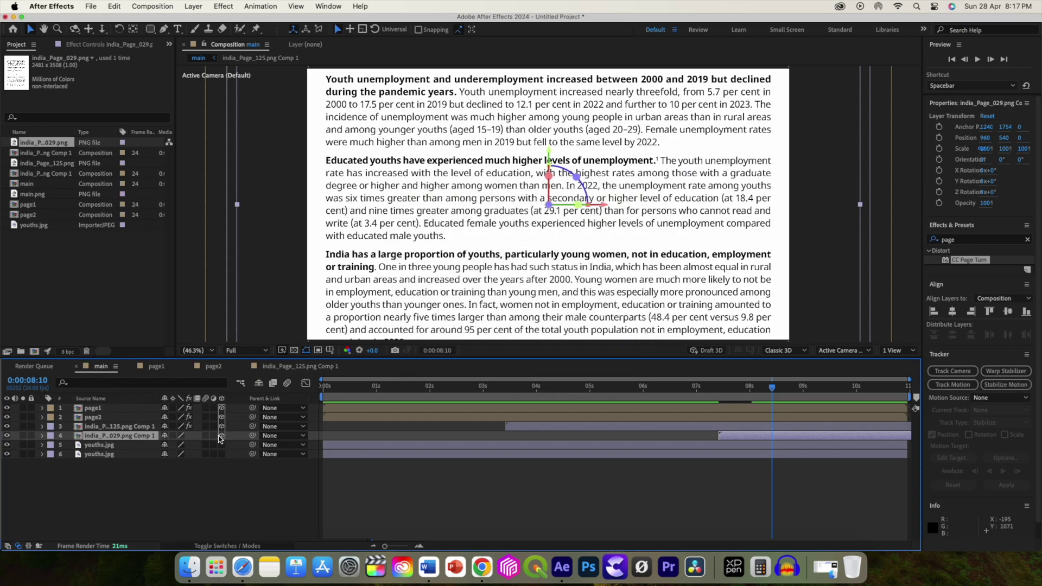
Animate the india_Page_029.png Comp 1 layer's Y Position from 793 at 0:00:08:03 to 505 at 0:00:08:09
key(p)
drag(185, 448, 316, 457)
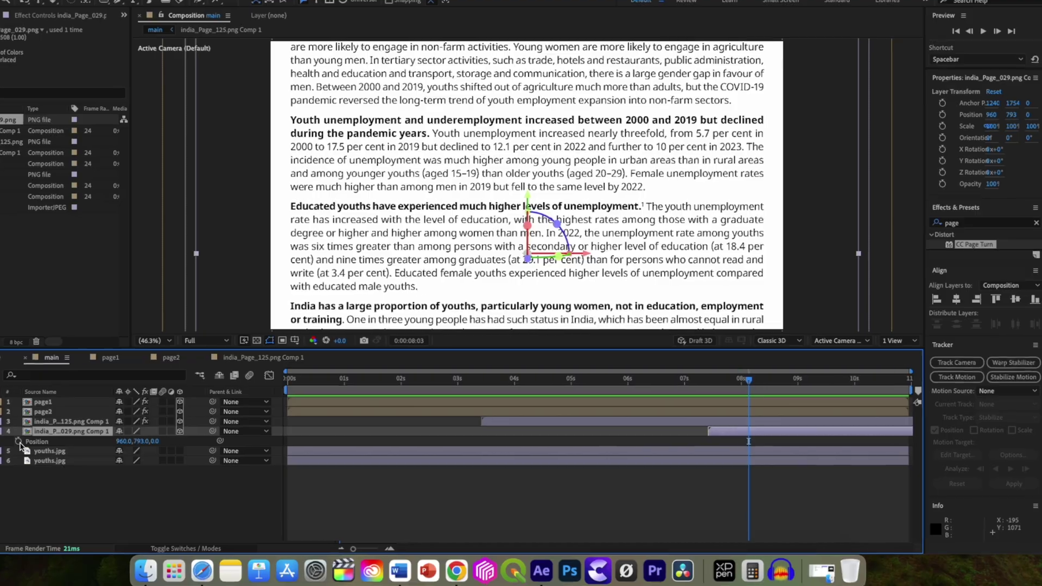
click(19, 441)
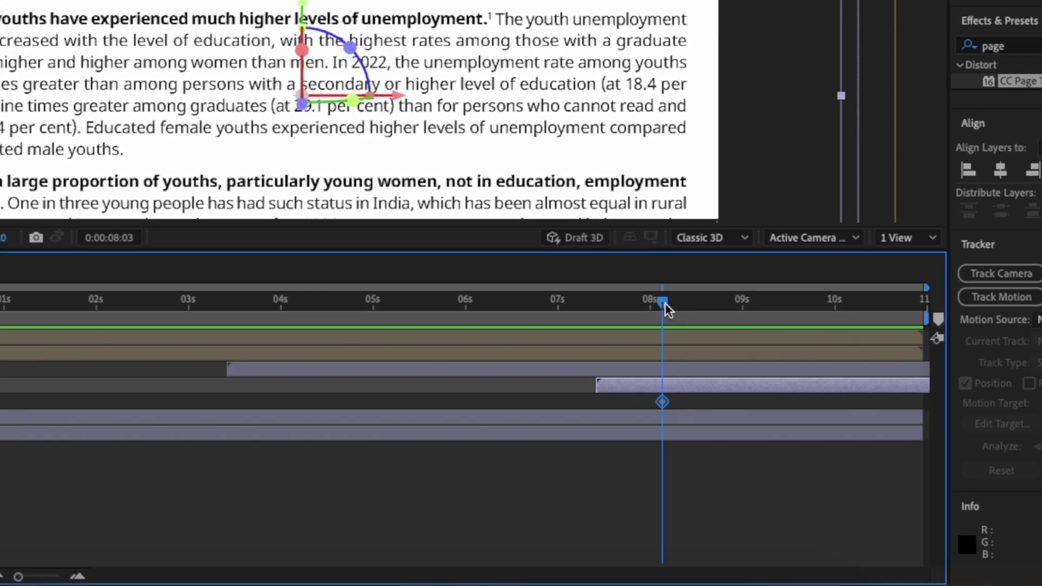
drag(665, 302, 686, 304)
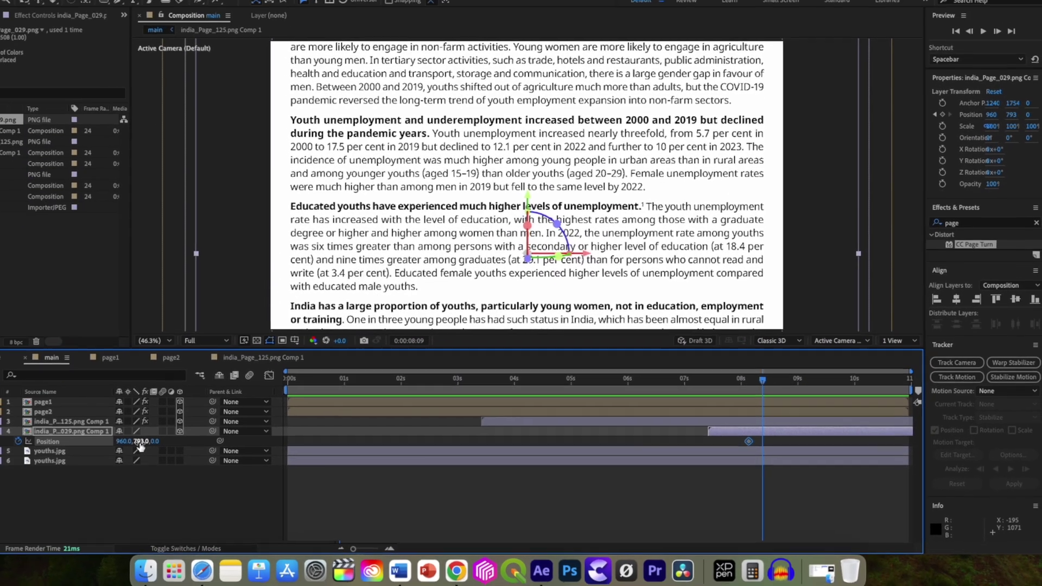
drag(182, 444, 39, 445)
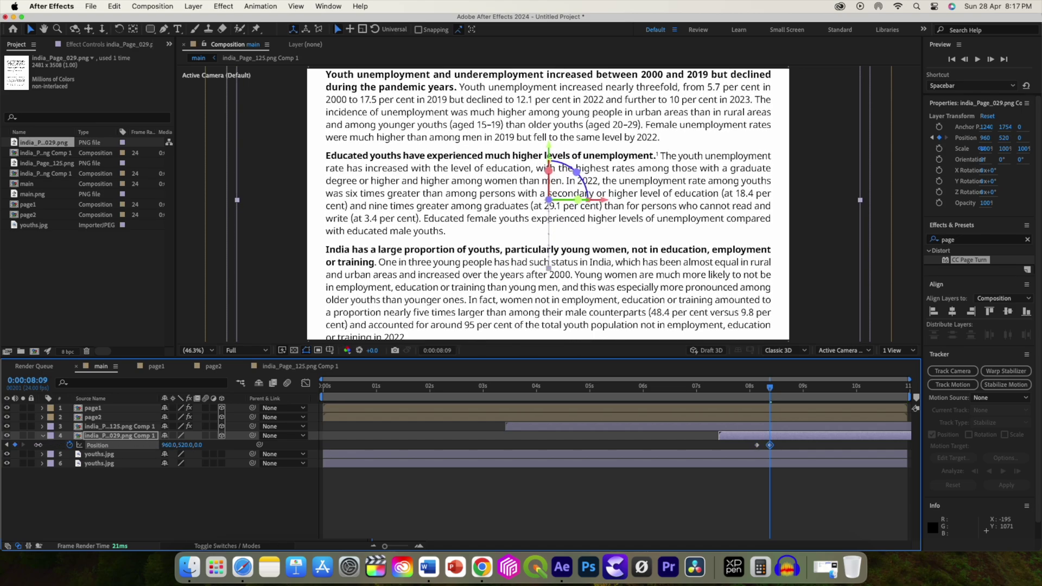
In india_Page_029.png Comp 1, draw separate 48 px strokes over "the unemployment rate among youths" and "cent) and nine times greater among graduates (at 29.1 per cent)"
double_click(730, 435)
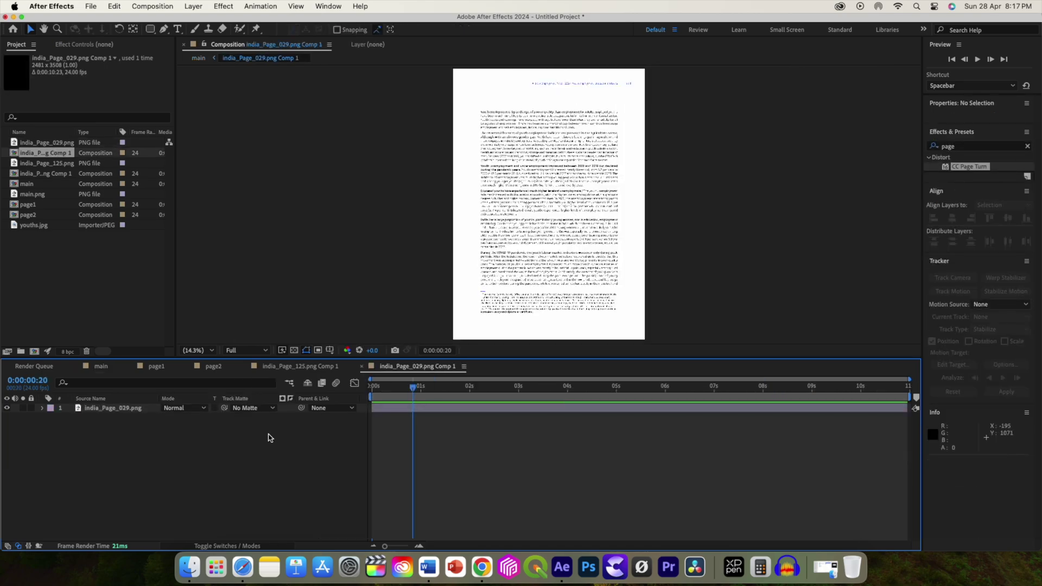
click(163, 30)
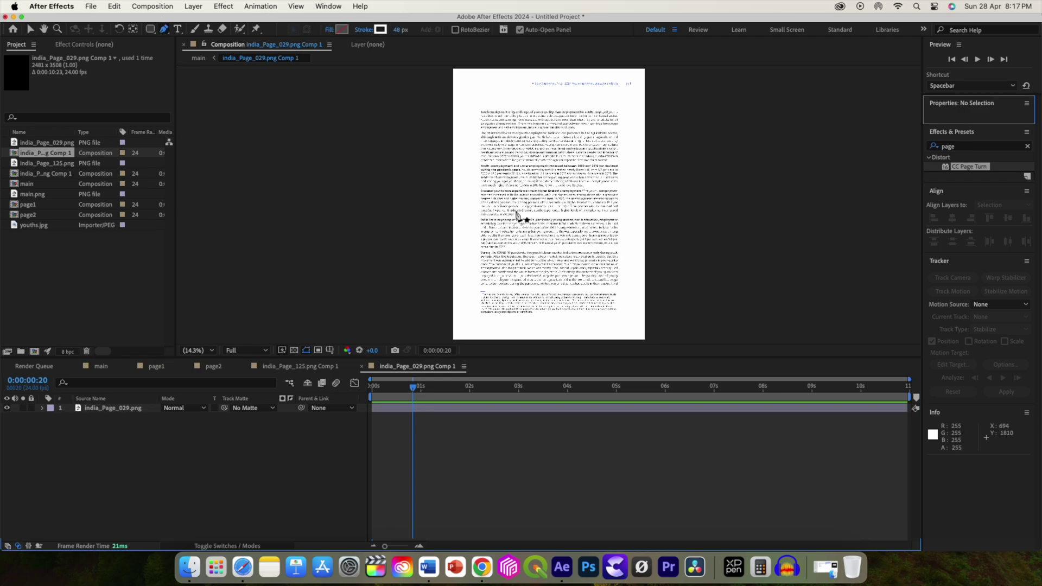
scroll(470, 188, up, 3)
click(606, 185)
click(791, 185)
click(396, 458)
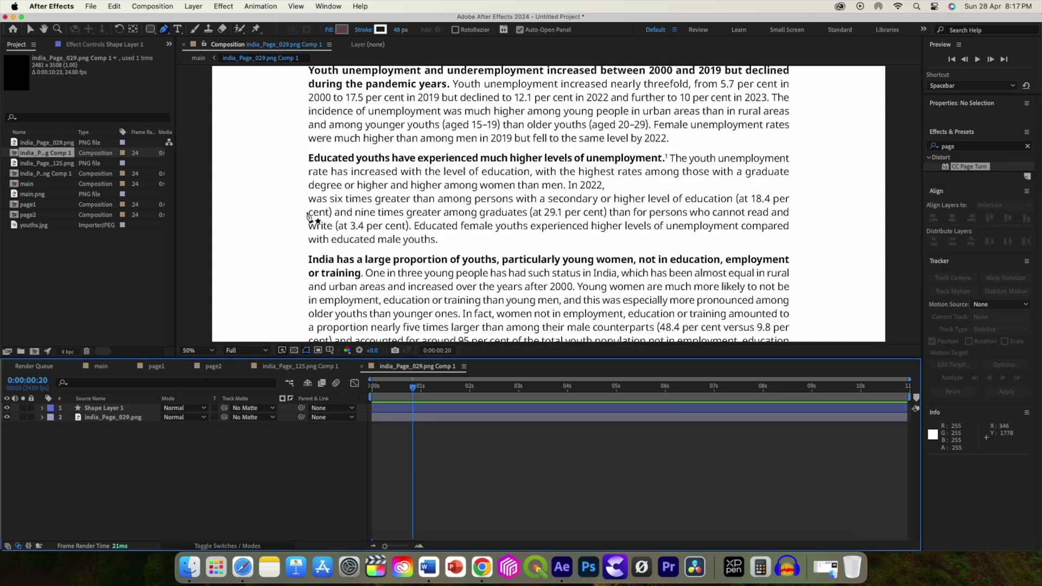
click(307, 212)
click(607, 212)
Add Trim Paths to both new shape layers
click(200, 478)
click(43, 408)
click(289, 417)
click(320, 481)
click(42, 454)
click(290, 464)
click(320, 481)
At 0:00:00:20, keyframe the Trim Paths End of both shape layers and set it to 0%
shift+click(101, 408)
click(62, 436)
click(79, 454)
click(79, 511)
scroll(81, 511, up, 2)
shift+click(103, 408)
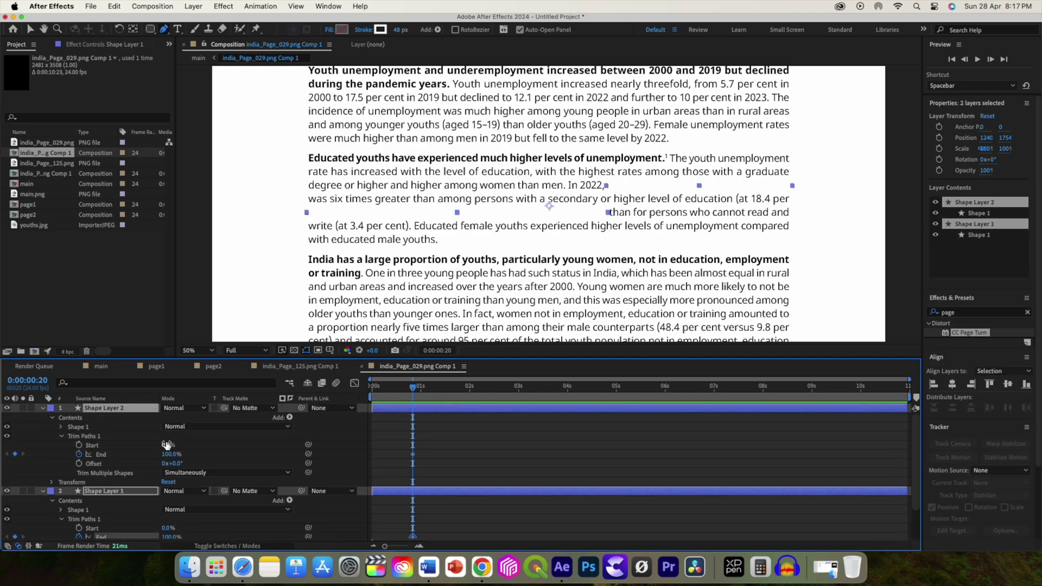
click(168, 454)
text(0)
key(Return)
Complete the End animation from 0% to 100% on both shape layers and apply Easy Ease to the keyframes
drag(167, 454, 474, 502)
scroll(474, 502, down, 2)
click(14, 512)
drag(467, 387, 412, 395)
drag(179, 512, 169, 515)
drag(510, 518, 406, 428)
key(F9)
scroll(406, 428, up, 2)
Set both shape layers' blending mode to Exclusion and shift their End keyframes earlier to start at about 0:00:00:10
key(u)
click(184, 407)
click(195, 376)
key(u)
drag(480, 447, 393, 419)
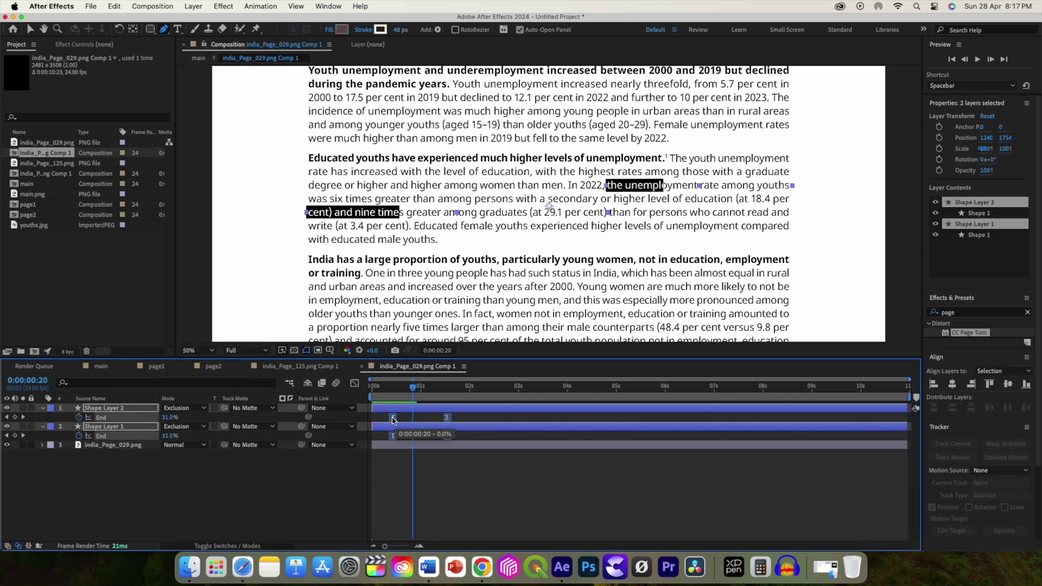
In main, add a holding Position keyframe to the india_Page_029.png Comp 1 layer at 0:00:08:11
click(101, 366)
drag(730, 391, 742, 389)
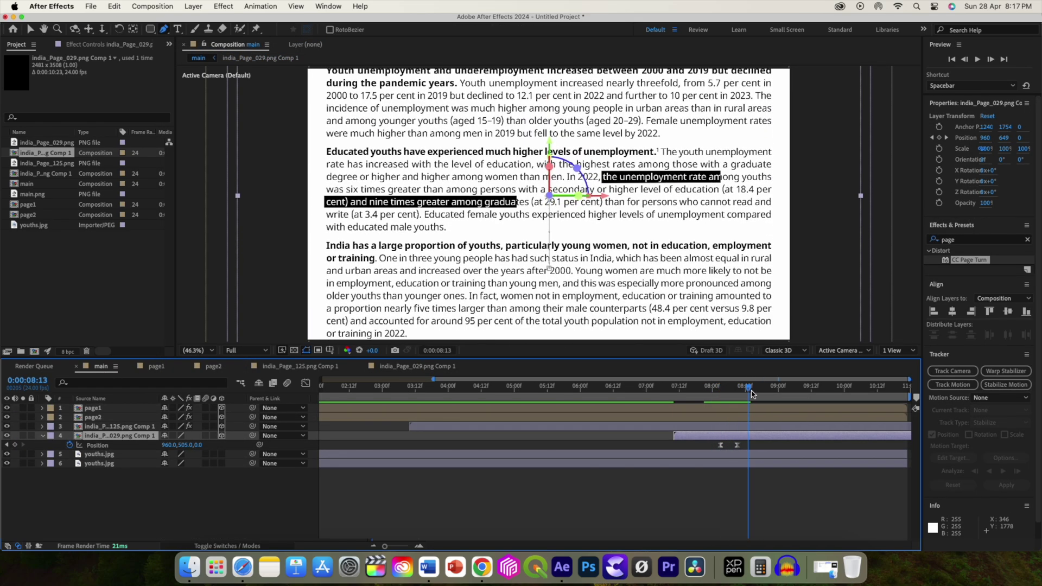
key(s)
click(69, 445)
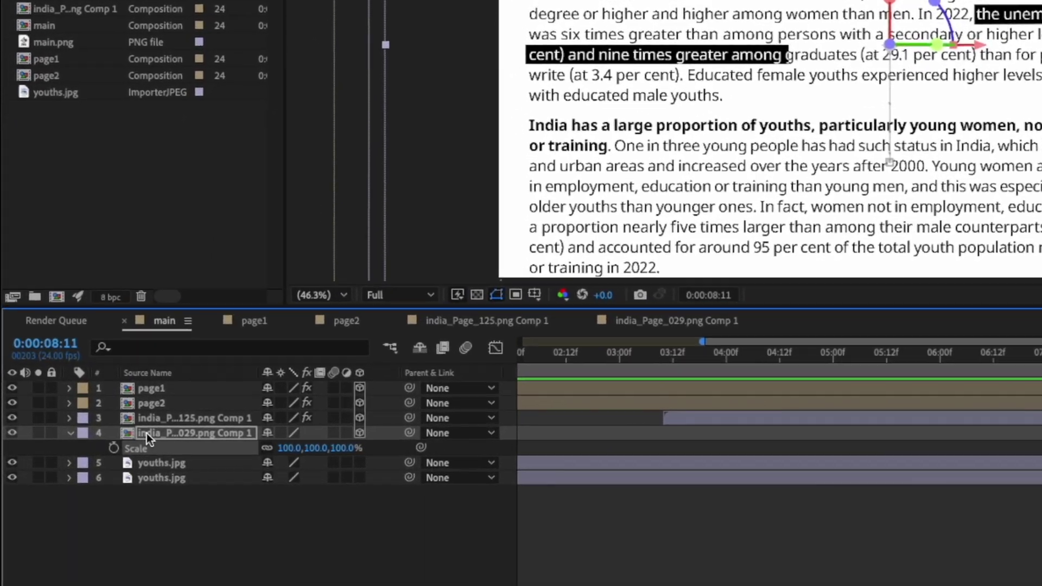
key(p)
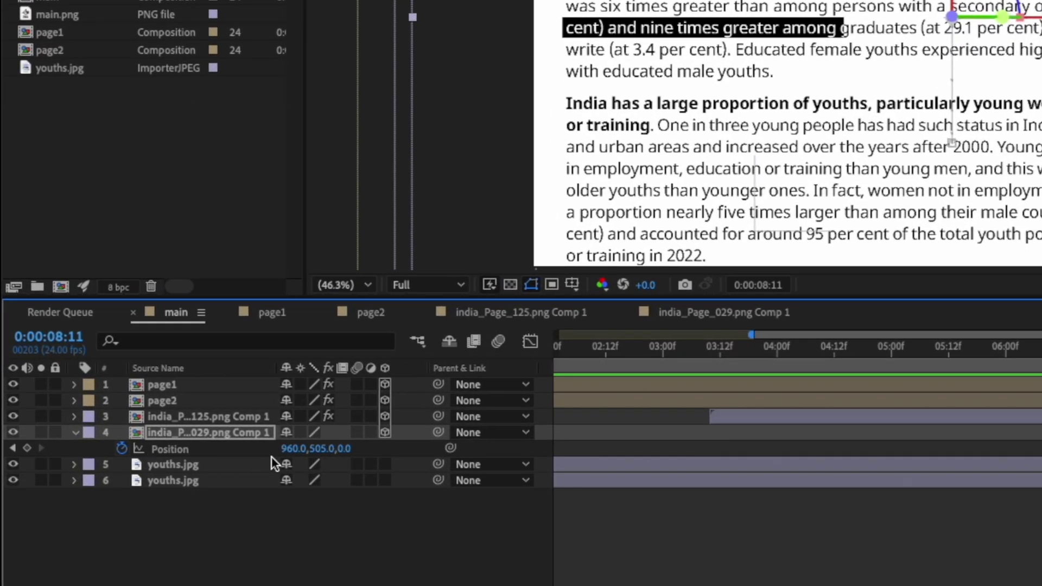
click(27, 448)
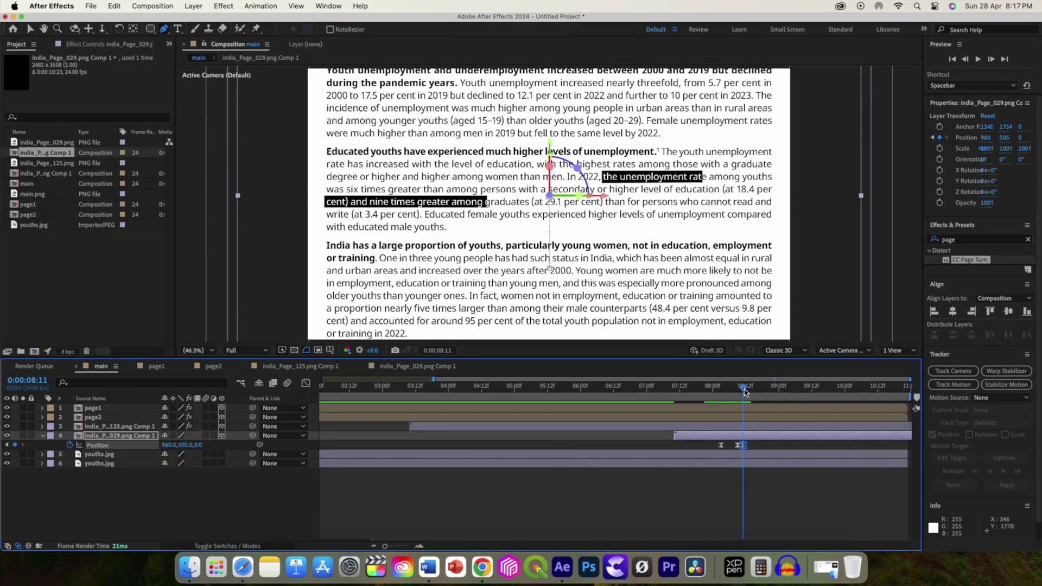
At 0:00:08:19, set the page layer's Z Position to -174 for a push-in
drag(745, 391, 765, 393)
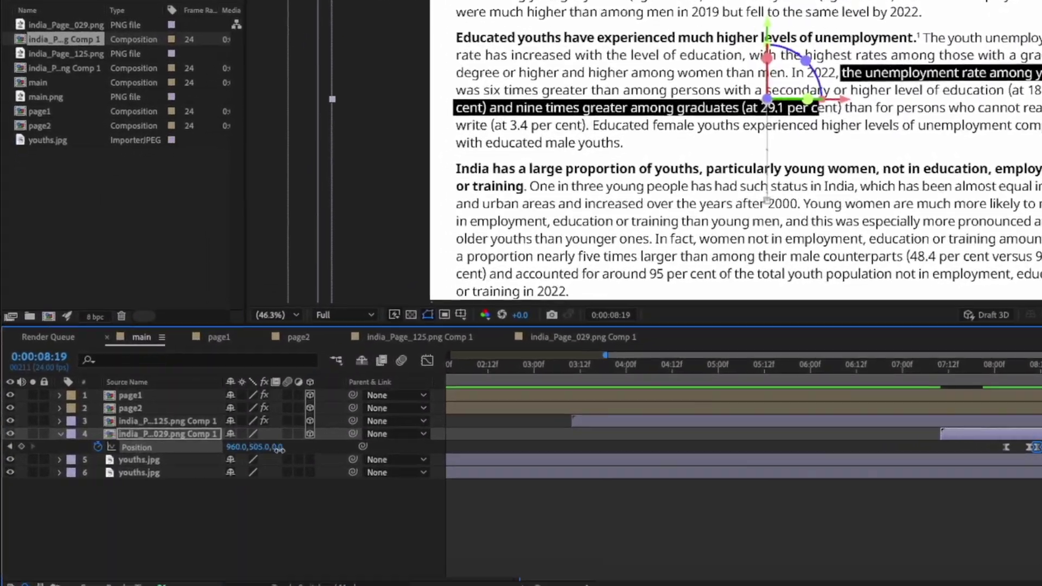
drag(199, 451, 157, 450)
drag(272, 457, 190, 463)
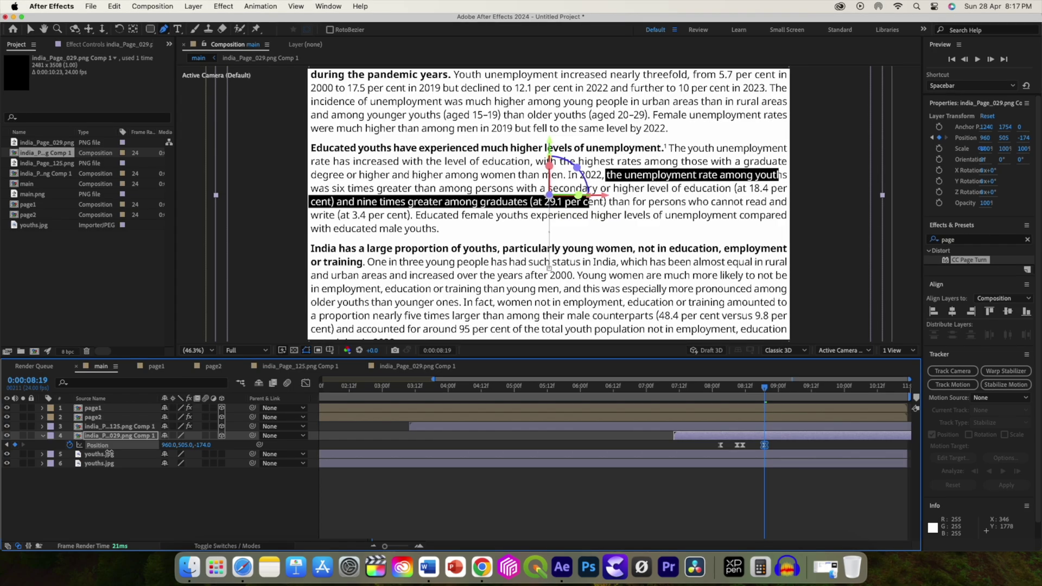
Set the page layer's Z Position to 208 at 0:00:08:03 and at the keyframes preceding the push-in
key(j)
key(j)
key(j)
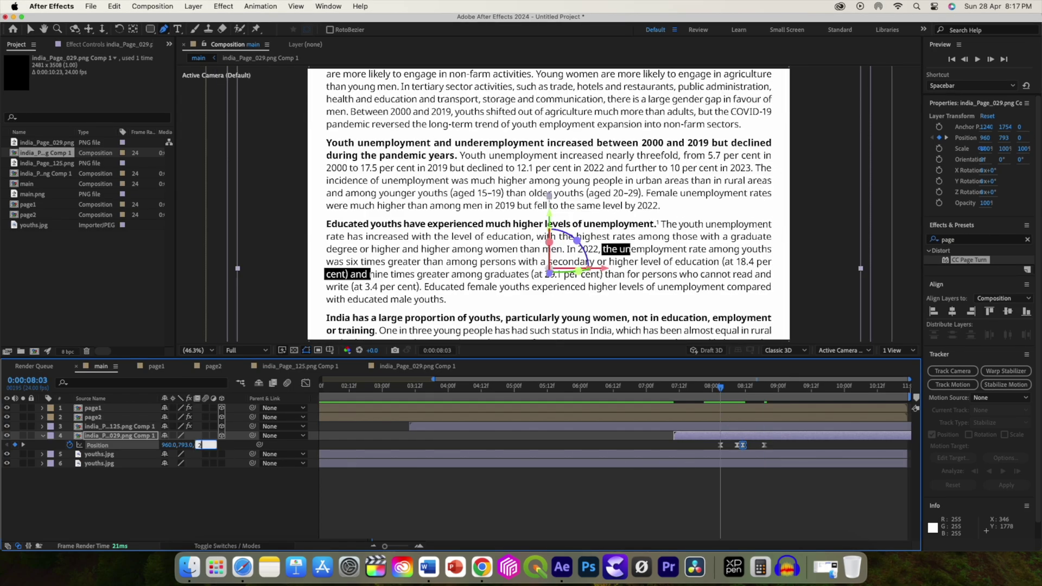
text(208)
key(Return)
drag(720, 389, 771, 393)
click(199, 444)
text(208)
key(Return)
click(702, 389)
drag(211, 444, 264, 444)
Shorten the highlight reveal in india_Page_029.png Comp 1 by moving the closing End keyframes earlier, and return to main
click(417, 366)
drag(447, 417, 430, 419)
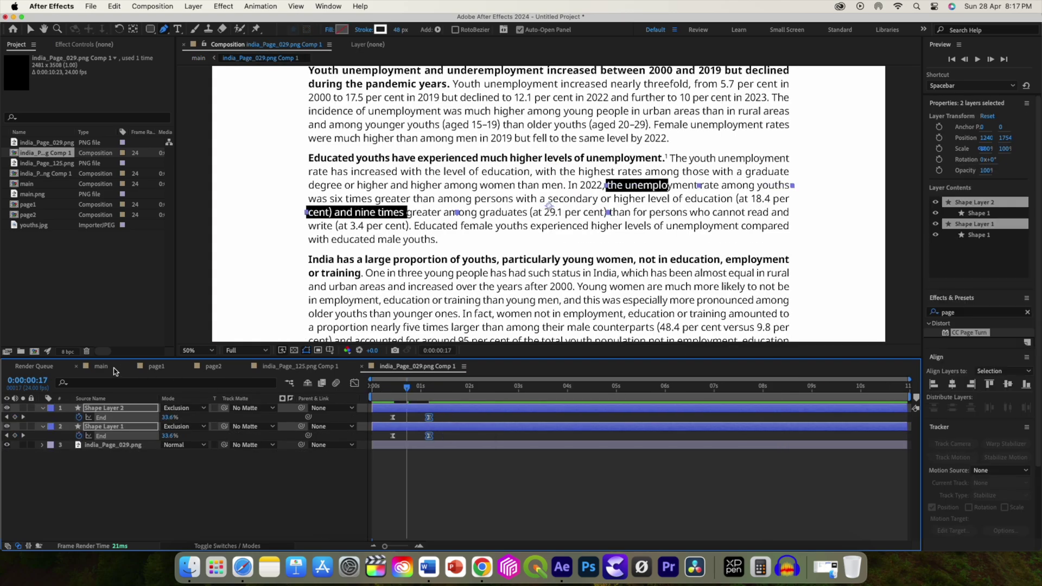
click(107, 367)
Delay the page layer's last two Position keyframes so the push-in starts at 0:00:09:00
drag(721, 389, 750, 389)
drag(779, 445, 770, 447)
click(764, 445)
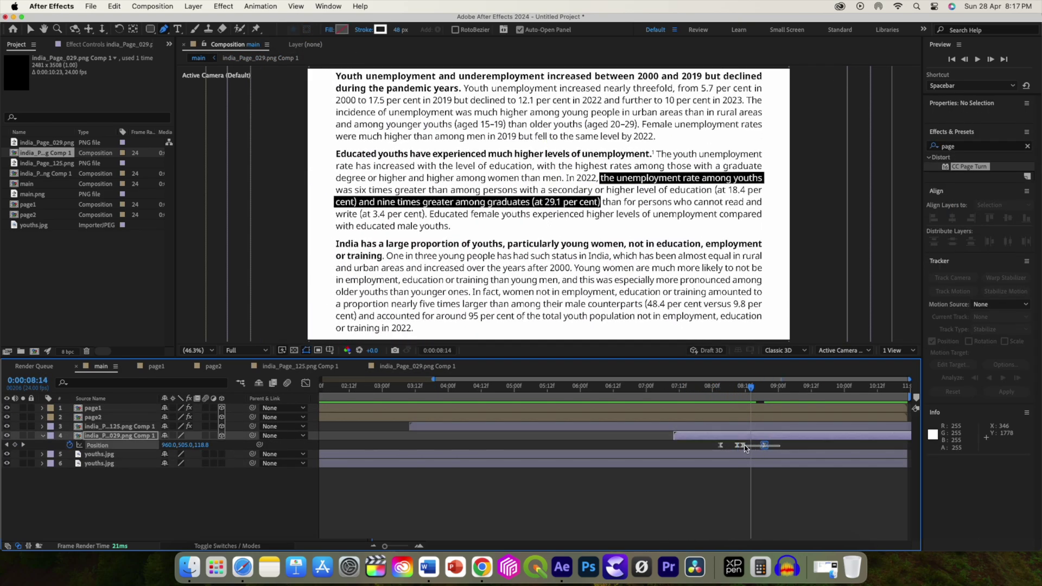
click(743, 446)
drag(743, 446, 779, 446)
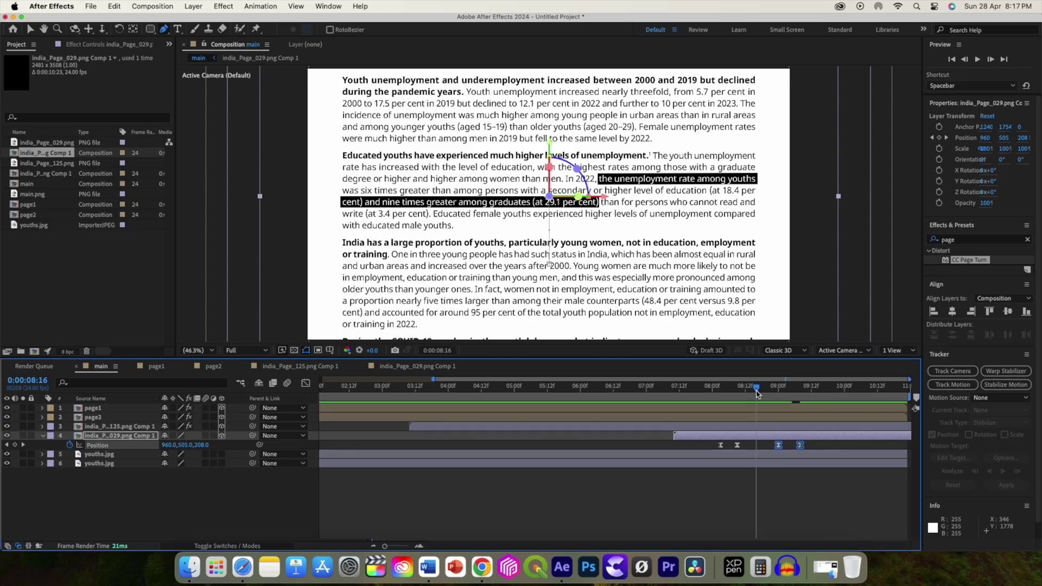
click(758, 441)
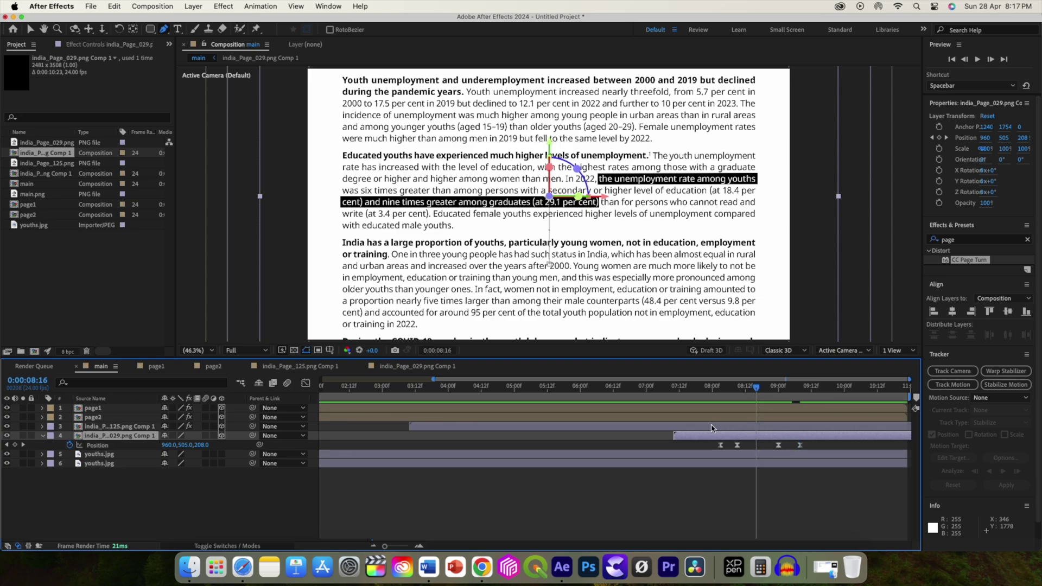
At 0:00:01:06 in india_Page_029.png Comp 1, draw a yellow 57 px stroke over "among graduates (at 29.1 per cent)"
click(417, 367)
click(171, 474)
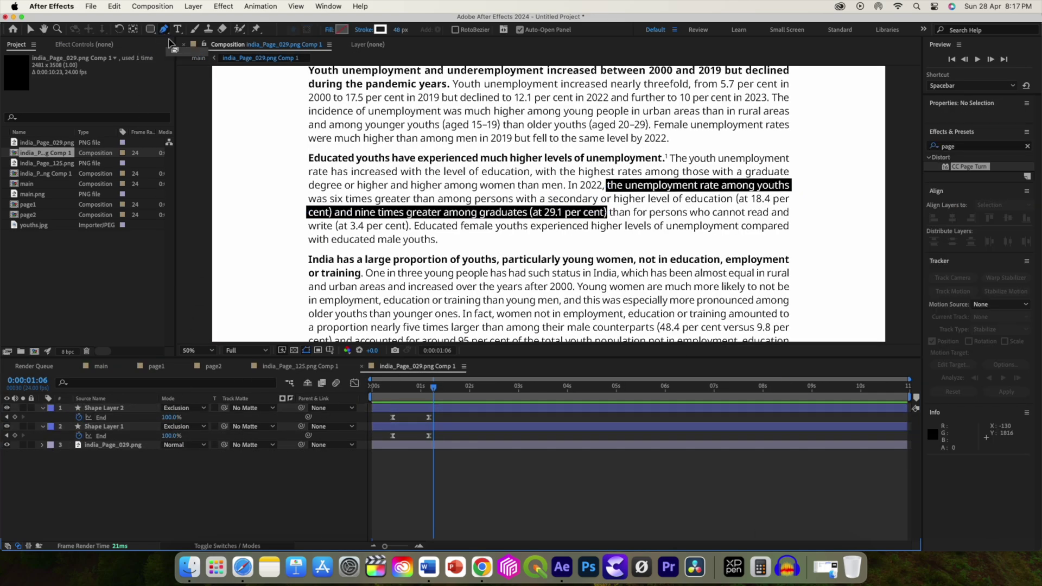
click(442, 213)
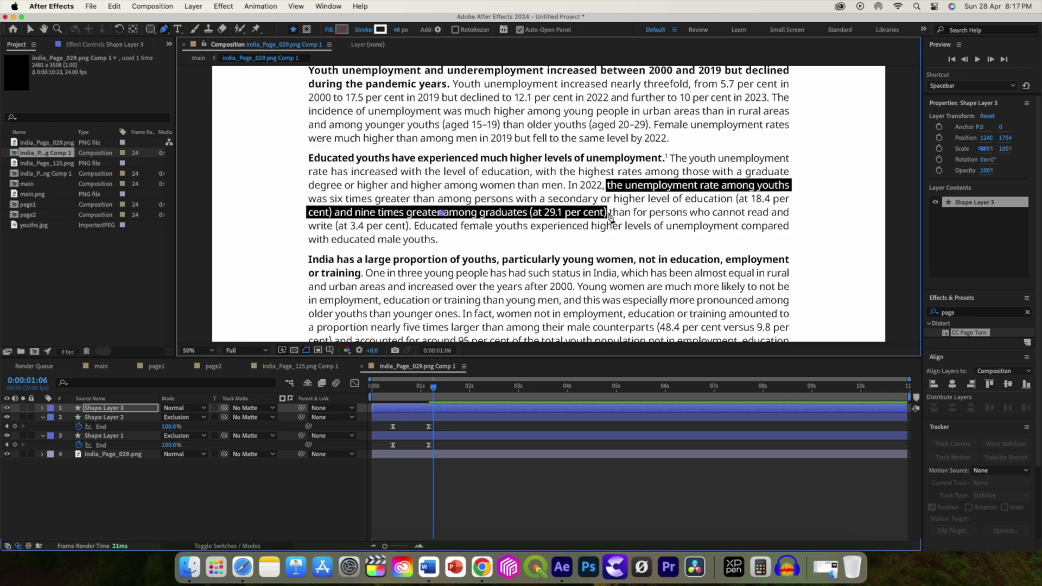
click(608, 212)
click(380, 29)
click(347, 271)
click(520, 238)
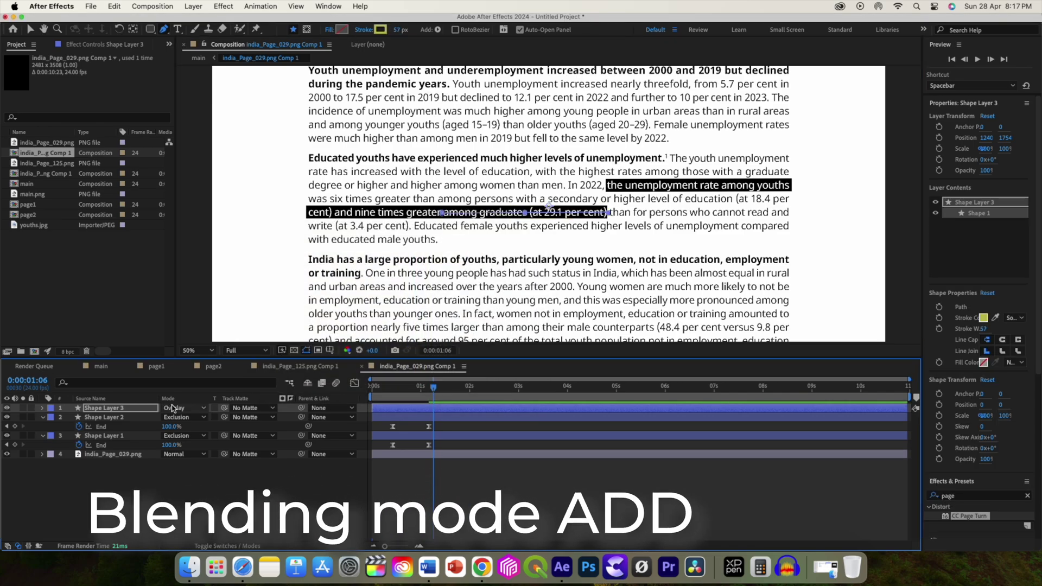
Set the yellow line's blending mode to Add and add Trim Paths to its shape
click(185, 407)
click(189, 173)
click(43, 408)
click(288, 417)
click(311, 490)
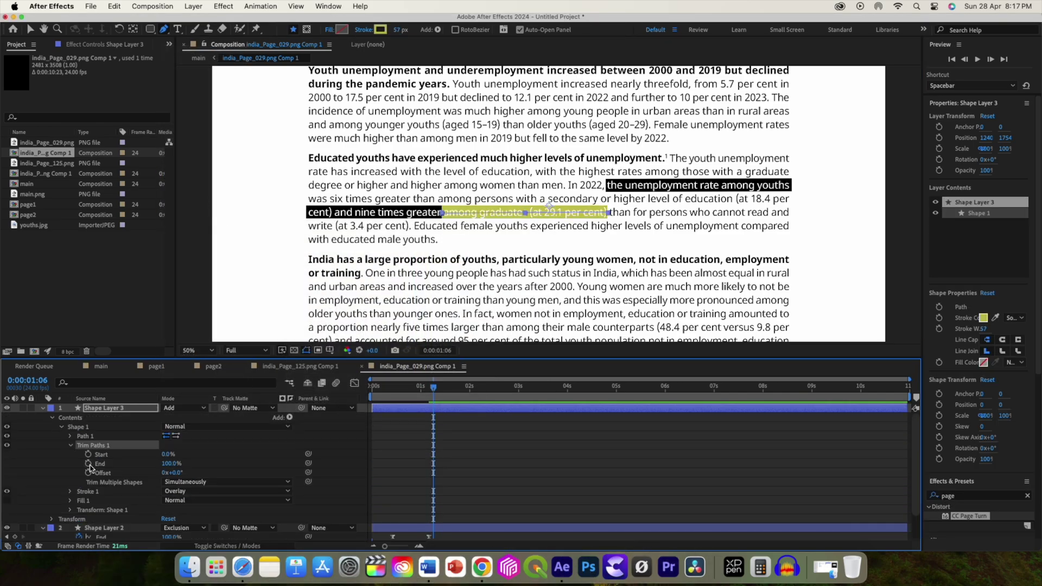
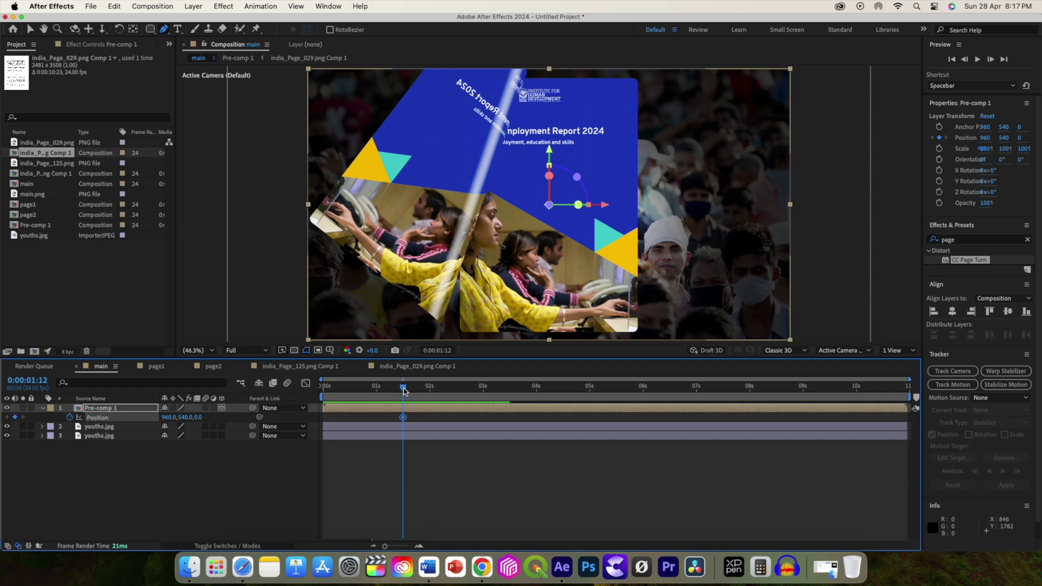
Animate Pre-comp 1 into frame from Y Position 1703 at 0:00:01:02, with eased keyframes and motion blur, and preview it
drag(186, 418, 764, 468)
drag(414, 421, 358, 416)
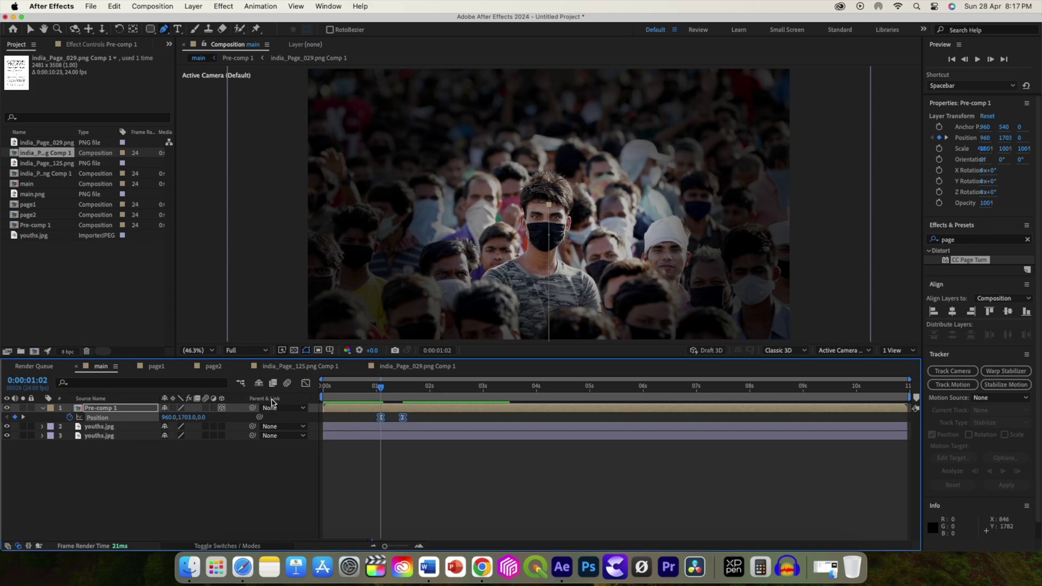
key(space)
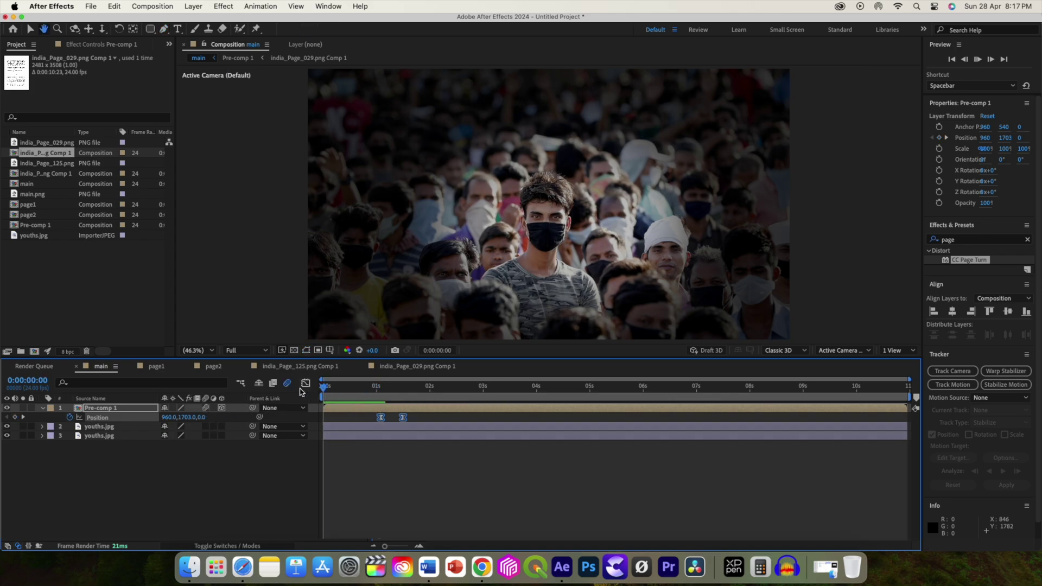
key(space)
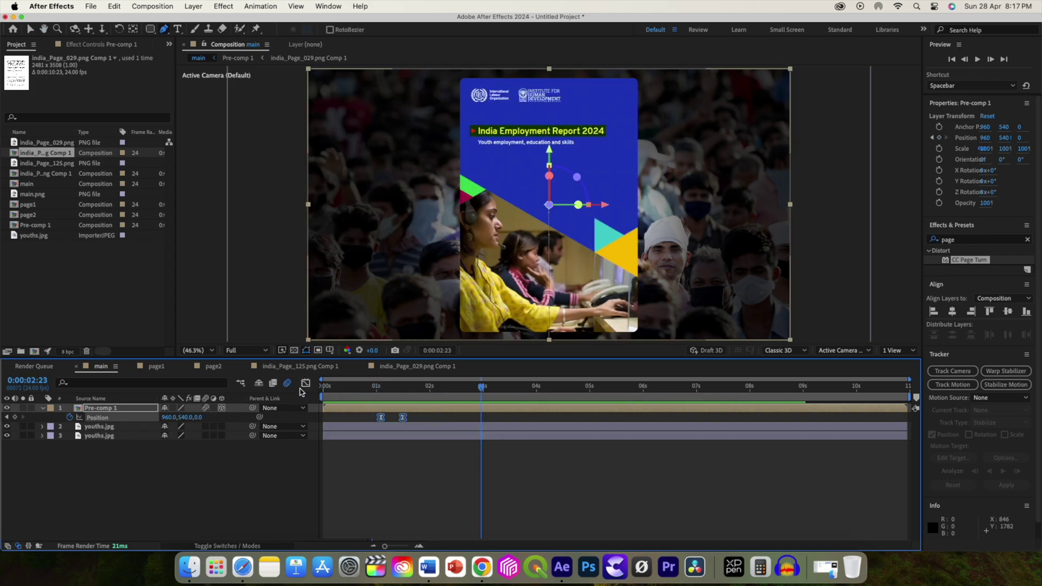
Find the Slider Control effect and apply it twice to Pre-comp 1
drag(481, 388, 402, 391)
click(947, 242)
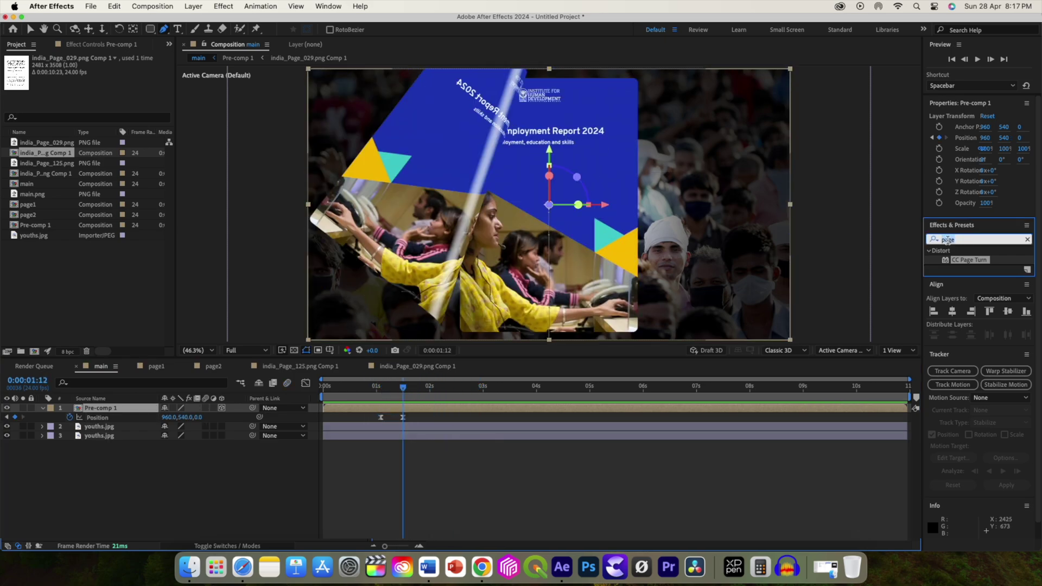
key(BackSpace)
text(slider)
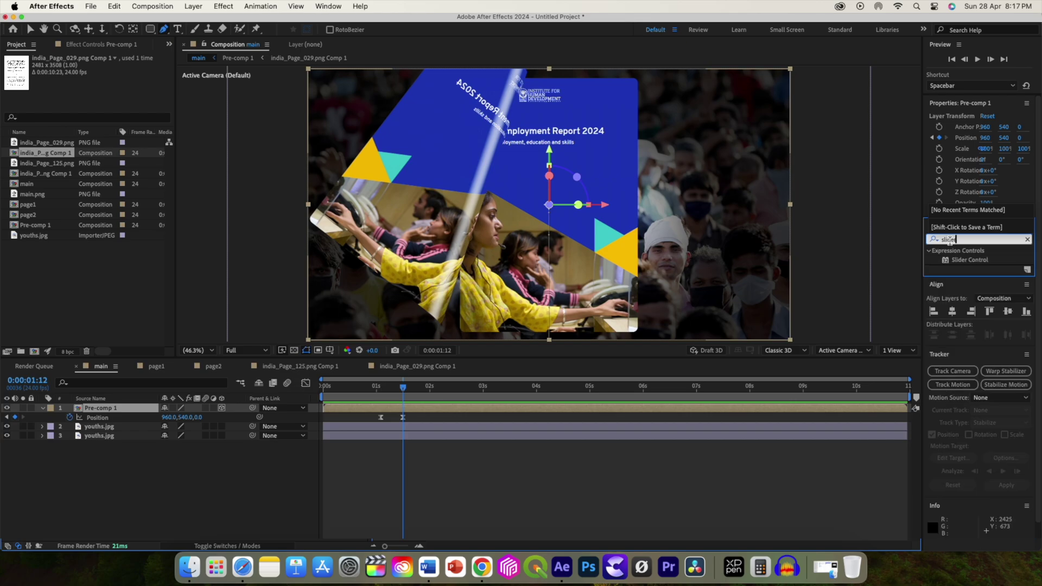
drag(958, 259, 438, 410)
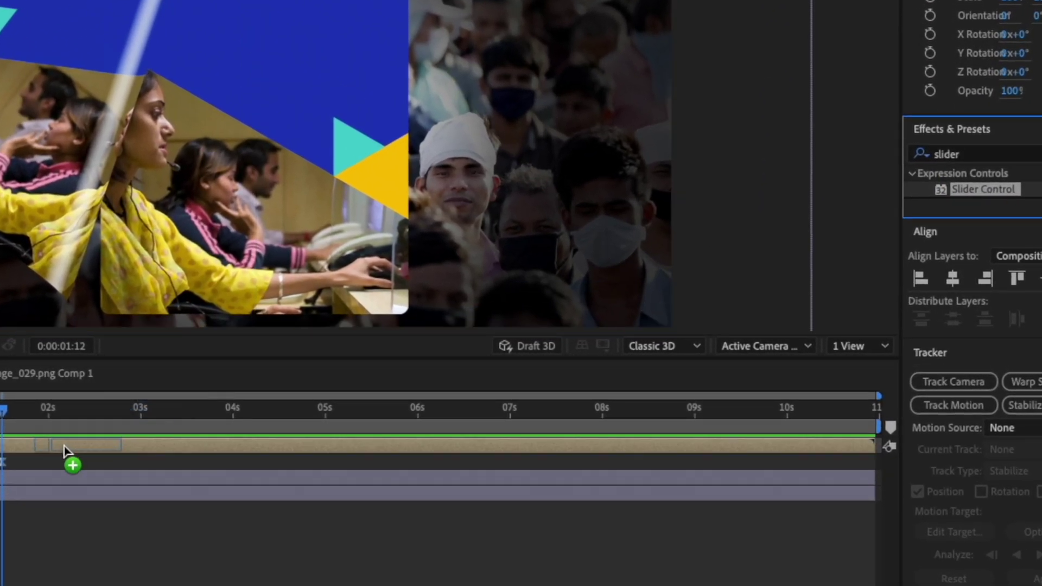
drag(63, 447, 64, 451)
drag(971, 195, 90, 453)
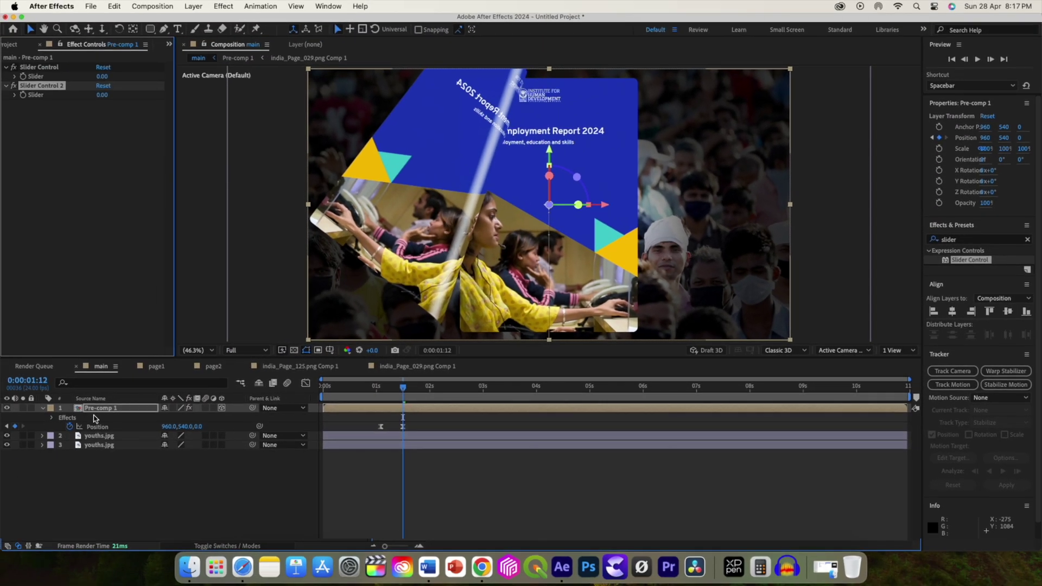
Add a wiggle expression to Pre-comp 1's Position, linking its two arguments to the Slider Control and Slider Control 2 sliders
key(u)
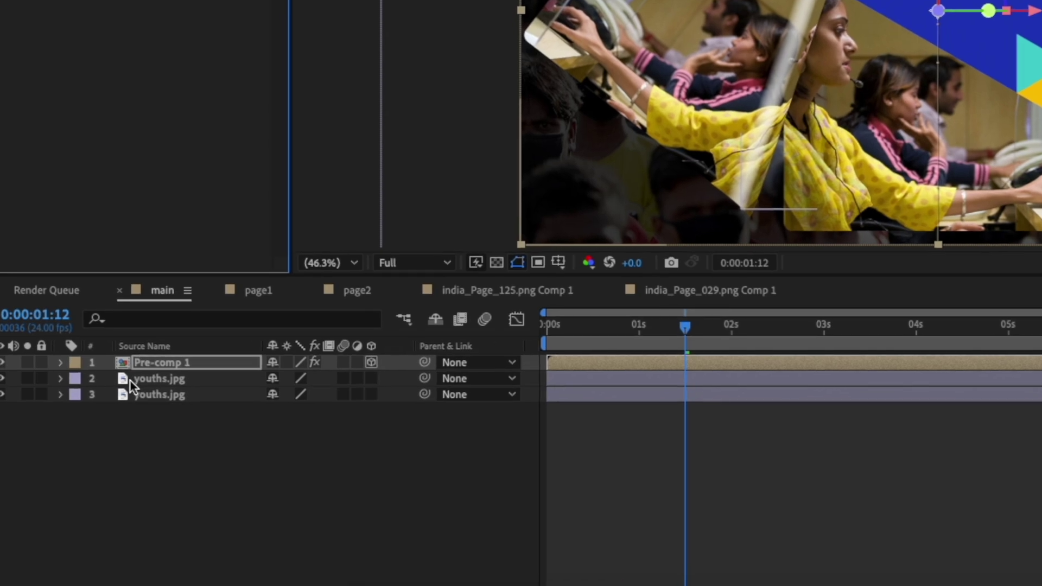
key(u)
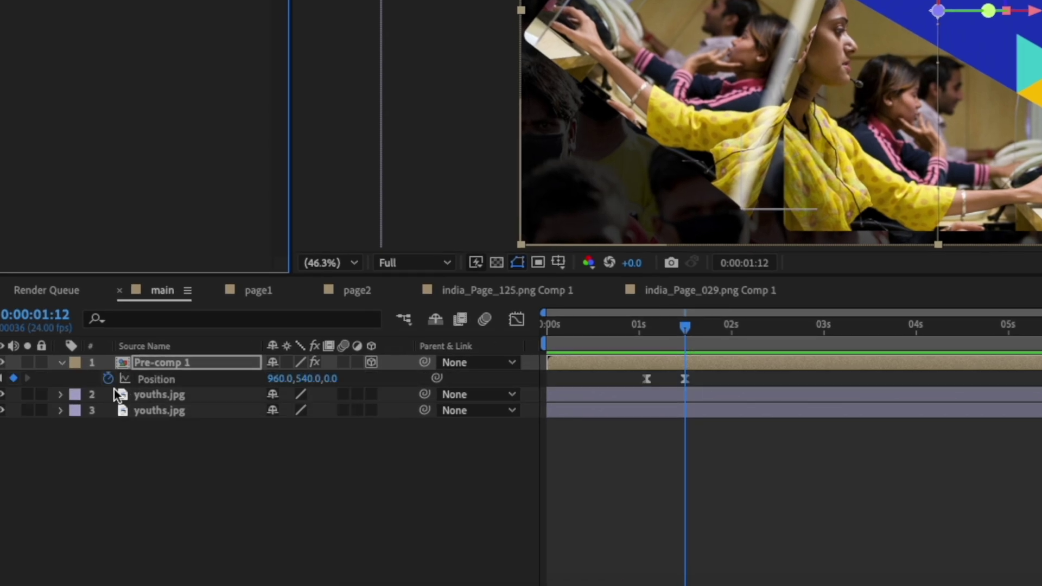
alt+click(107, 379)
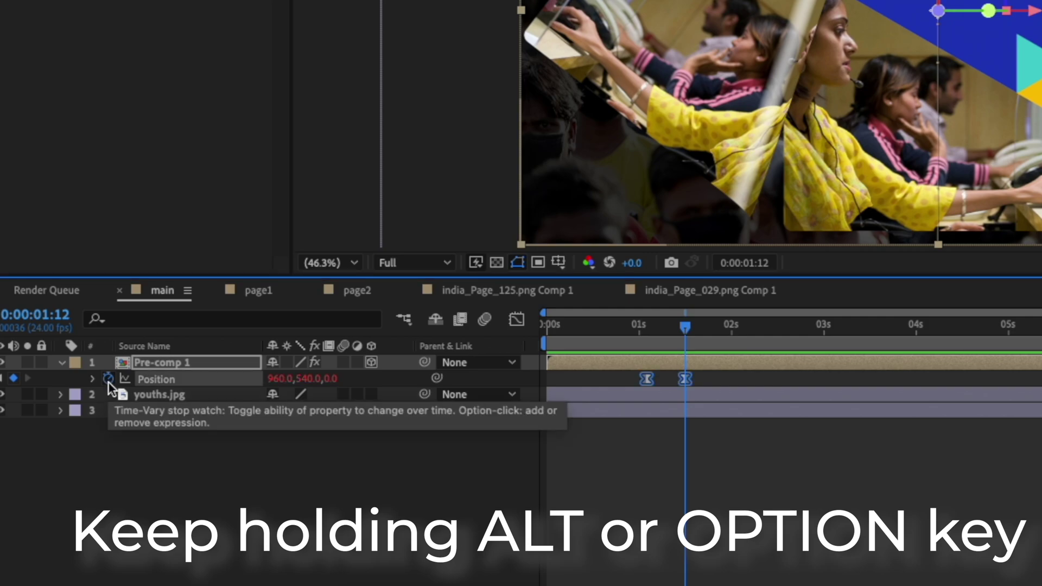
text(wig)
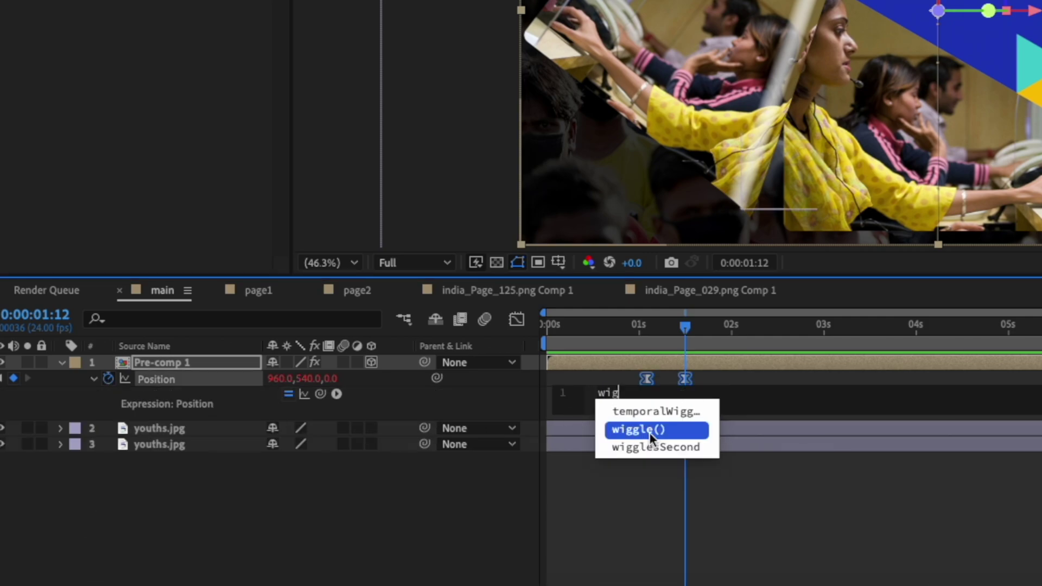
click(651, 431)
text(2,5)
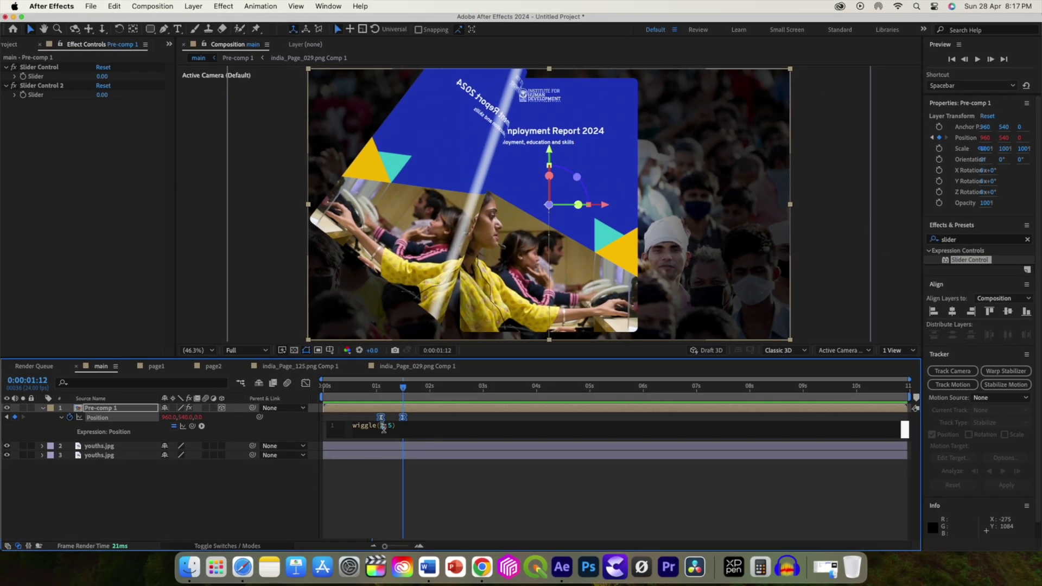
drag(191, 426, 38, 77)
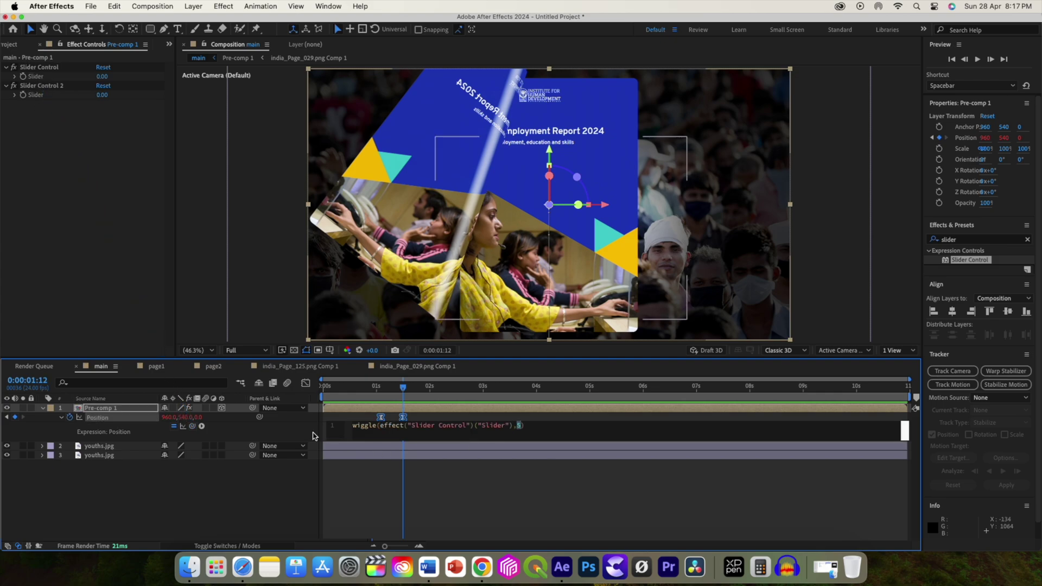
drag(194, 429, 28, 99)
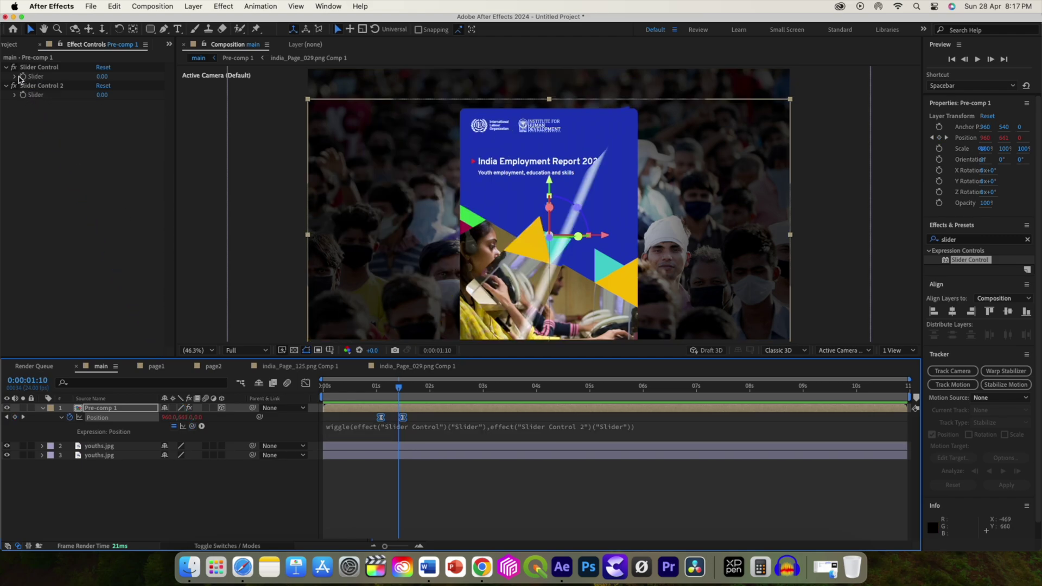
Keyframe both sliders at 0 at 0:00:01:10 and at 2 and 5 at 0:00:01:12, and preview from the start
click(23, 77)
click(32, 86)
drag(399, 387, 403, 390)
click(101, 77)
click(102, 96)
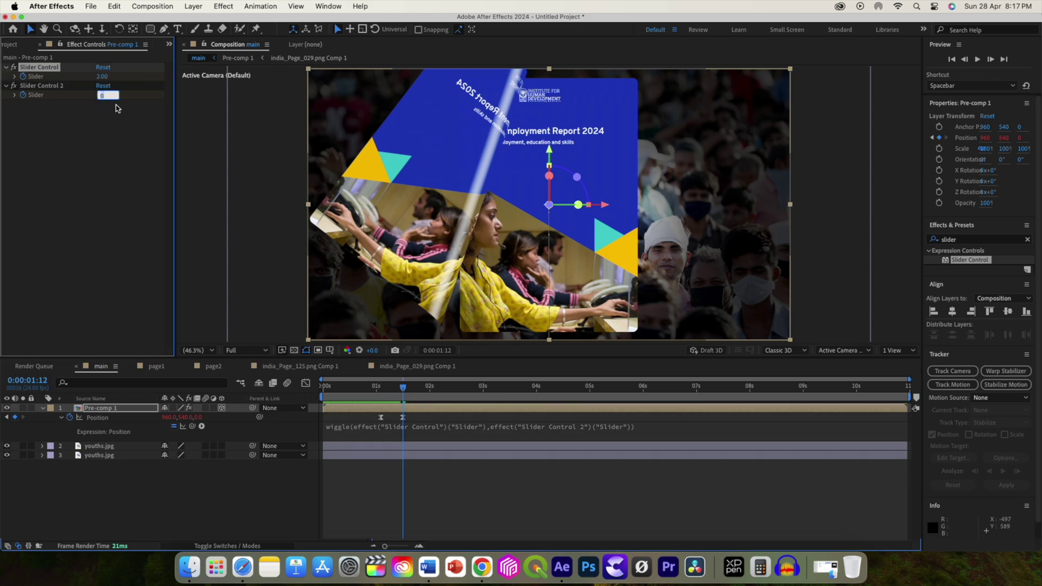
click(323, 389)
key(space)
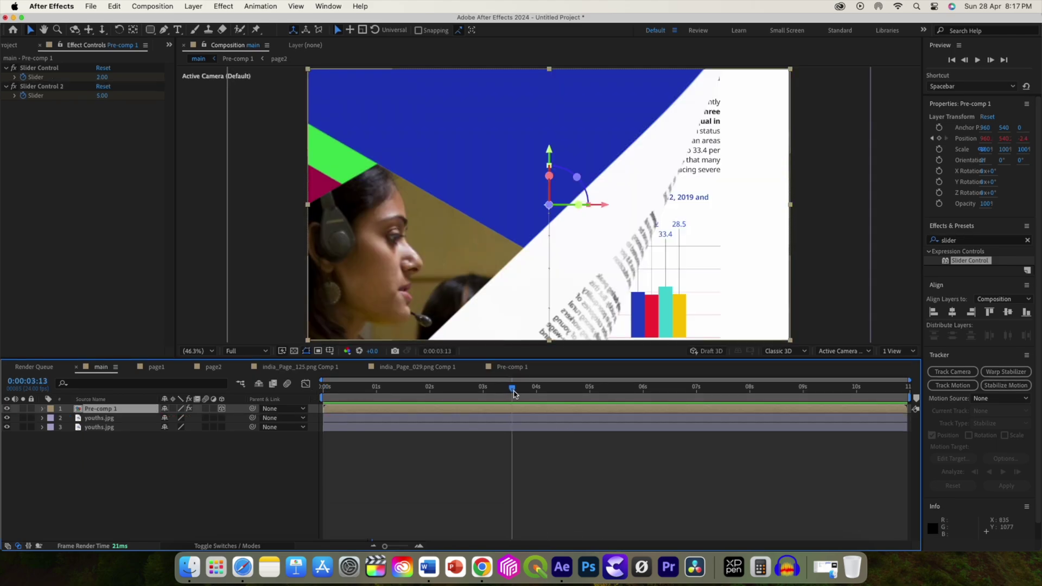
Open page2 from Pre-comp 1 and examine its page turn at 0:00:03:15 and 0:00:03:08, including the india_Page_029.png layer
drag(512, 389, 515, 394)
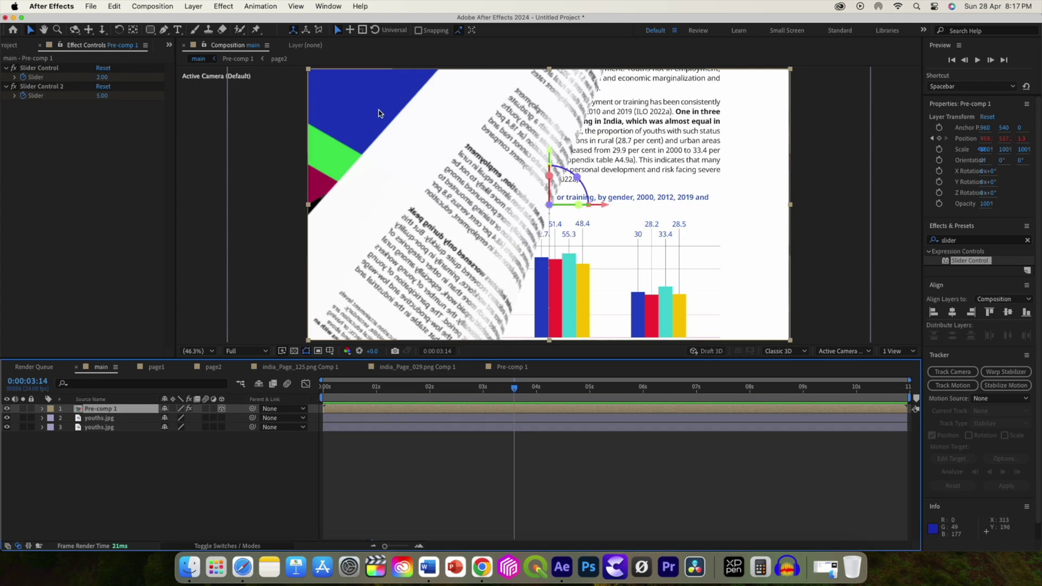
drag(513, 391, 515, 390)
click(505, 367)
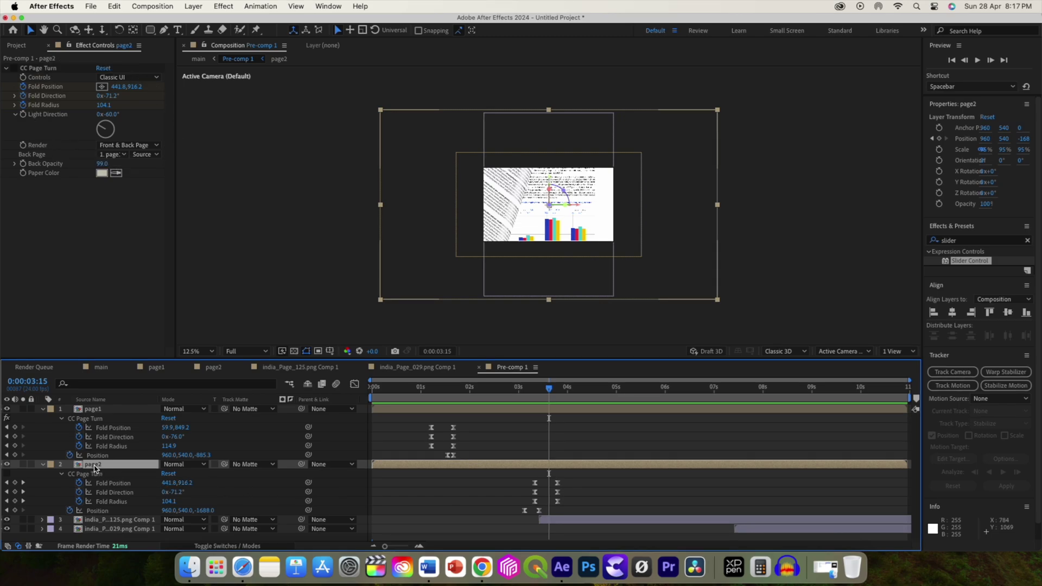
double_click(93, 465)
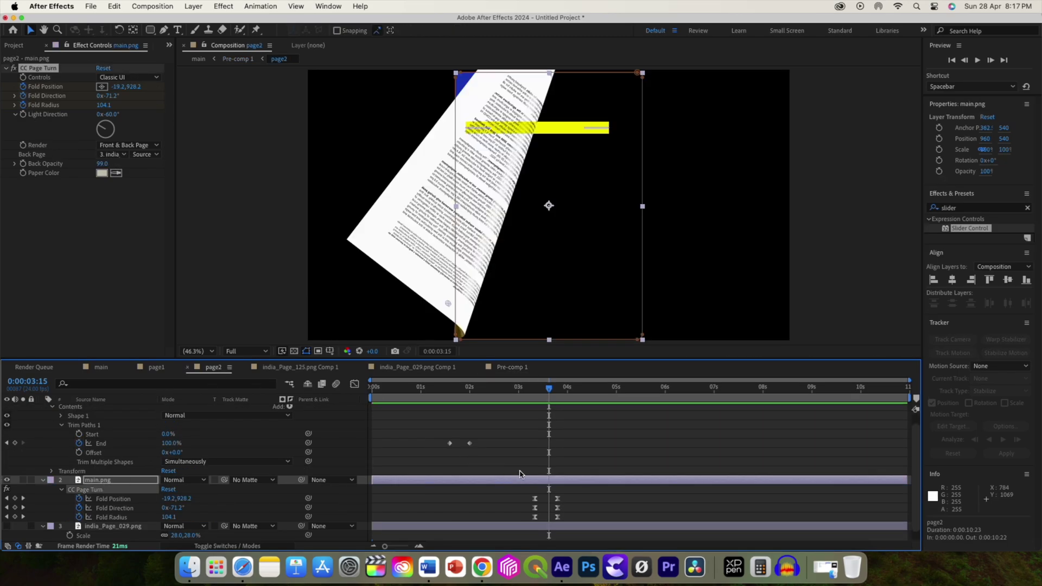
drag(549, 393, 534, 394)
click(110, 521)
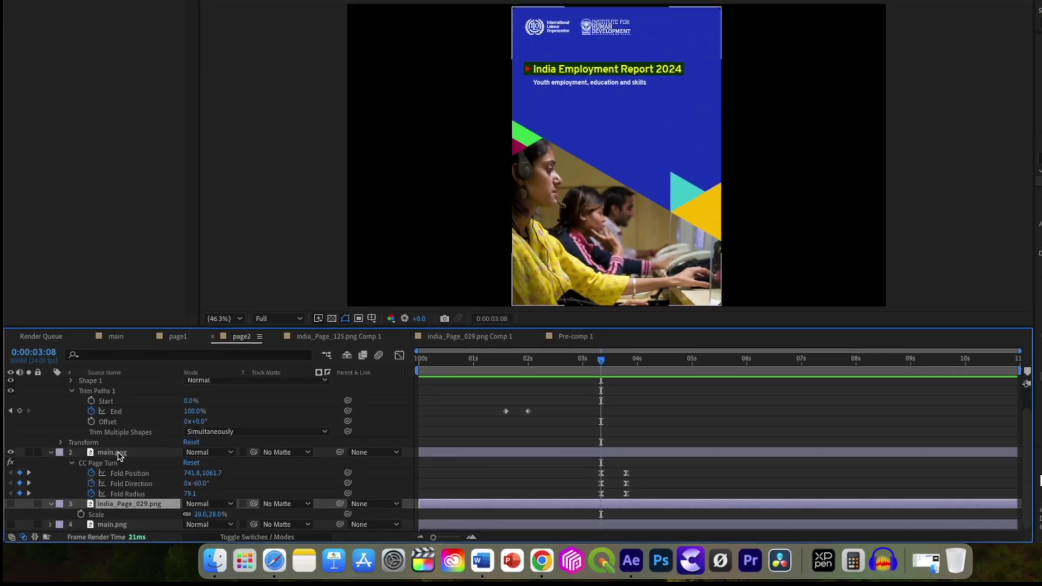
Set the Back Page of main.png's CC Page Turn to None and check the fold at 0:00:03:15
click(163, 402)
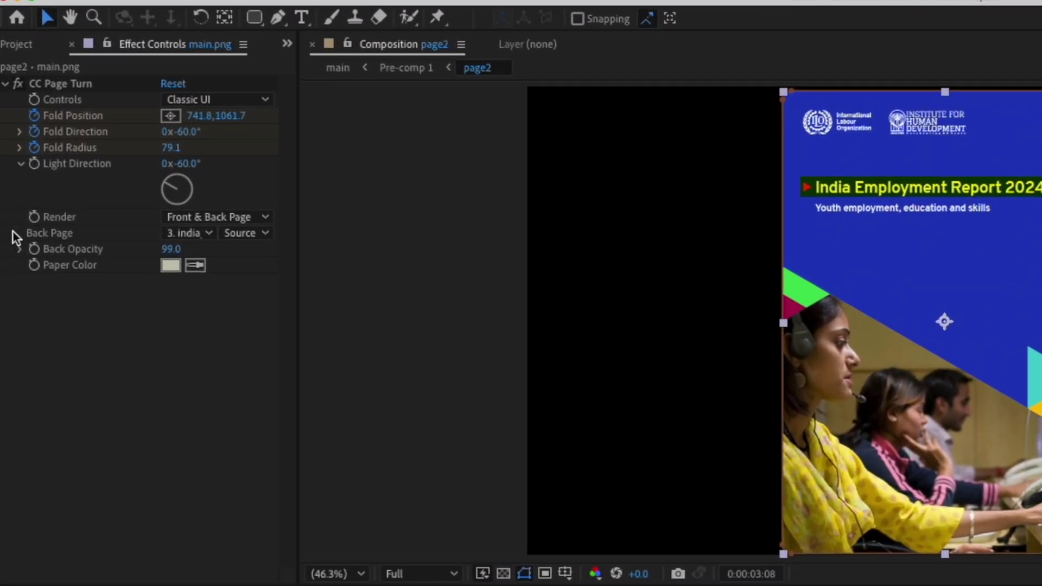
click(190, 235)
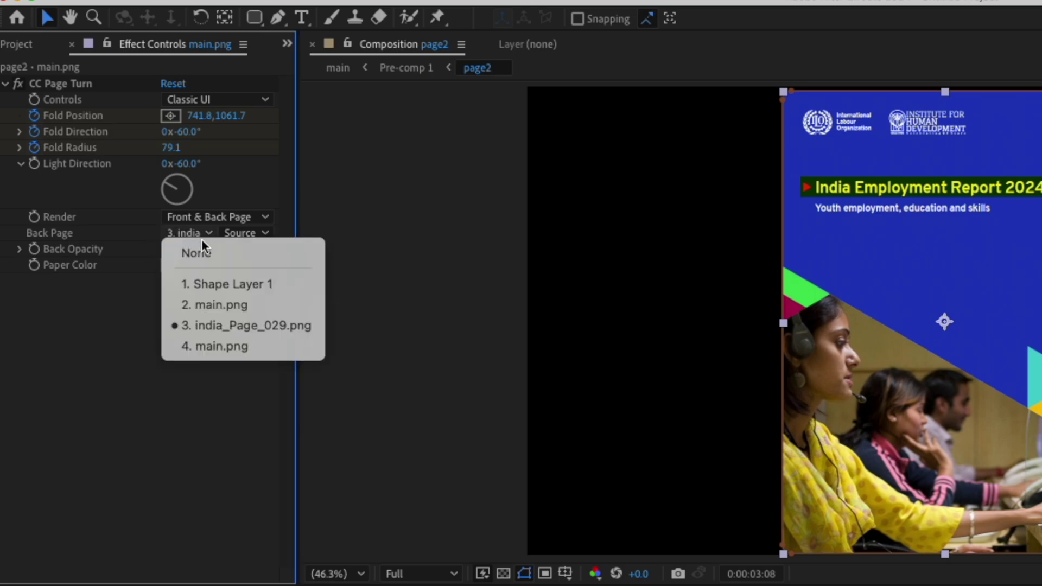
click(204, 252)
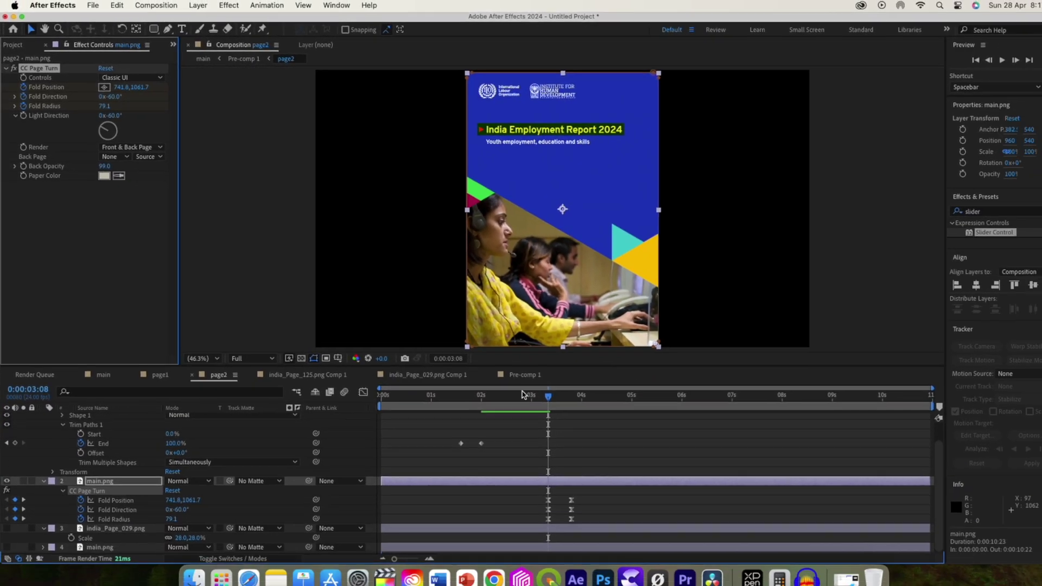
drag(548, 396, 563, 396)
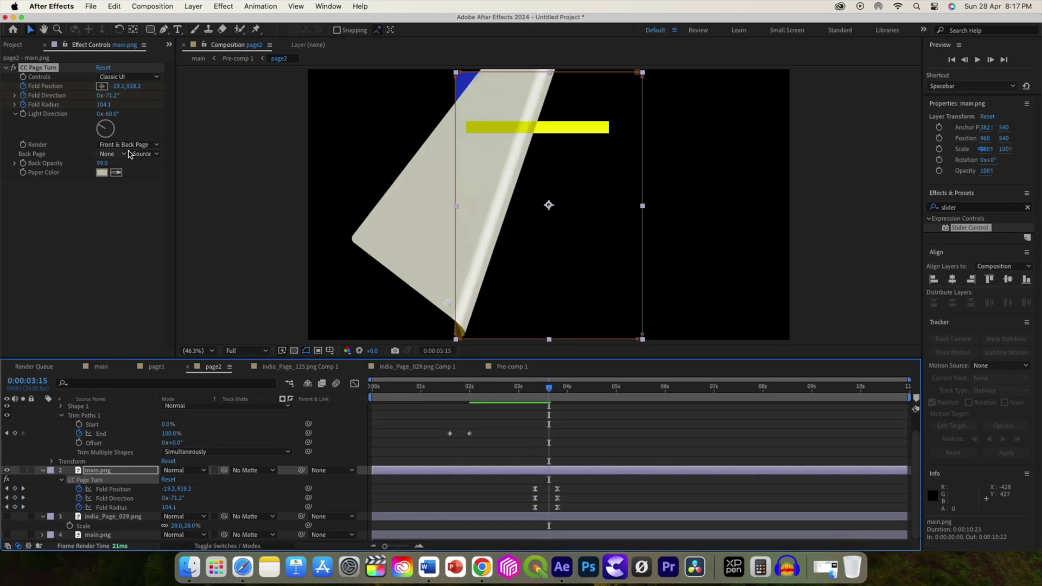
Set the Back Page of main.png's CC Page Turn to 3. india_Page_029.png and its Back Opacity to 100
click(114, 156)
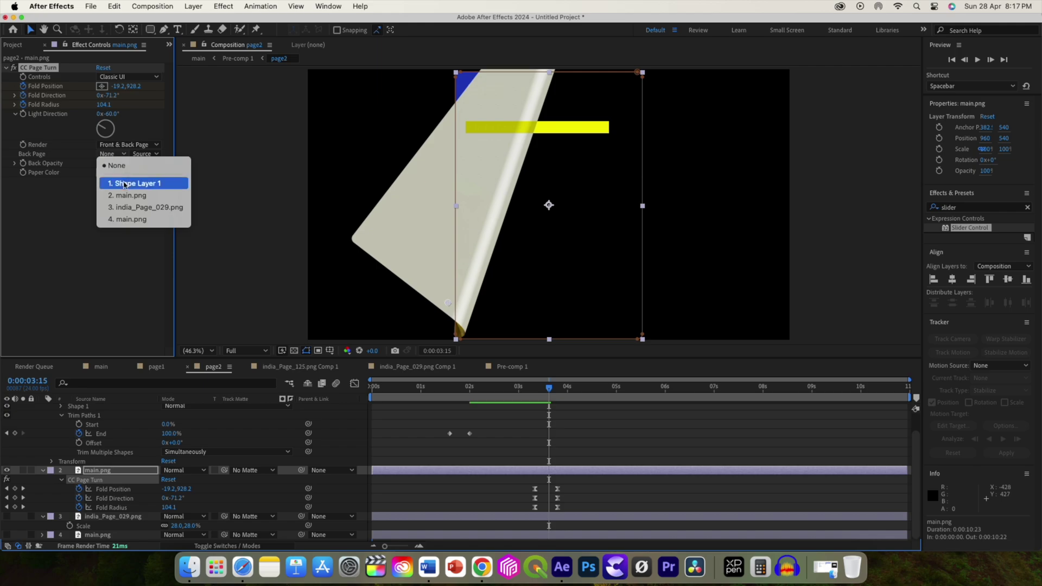
click(152, 210)
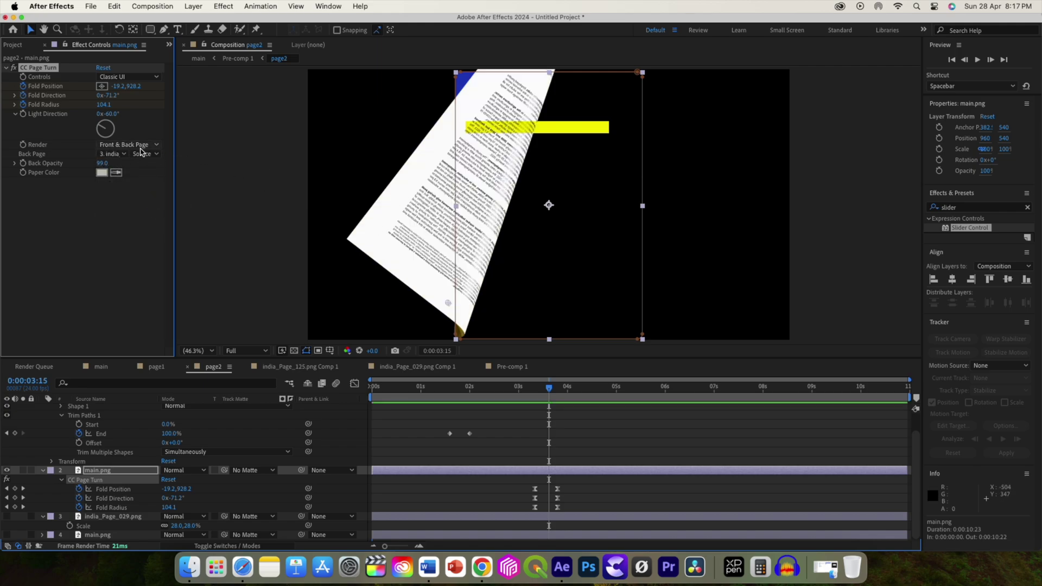
drag(101, 164, 244, 221)
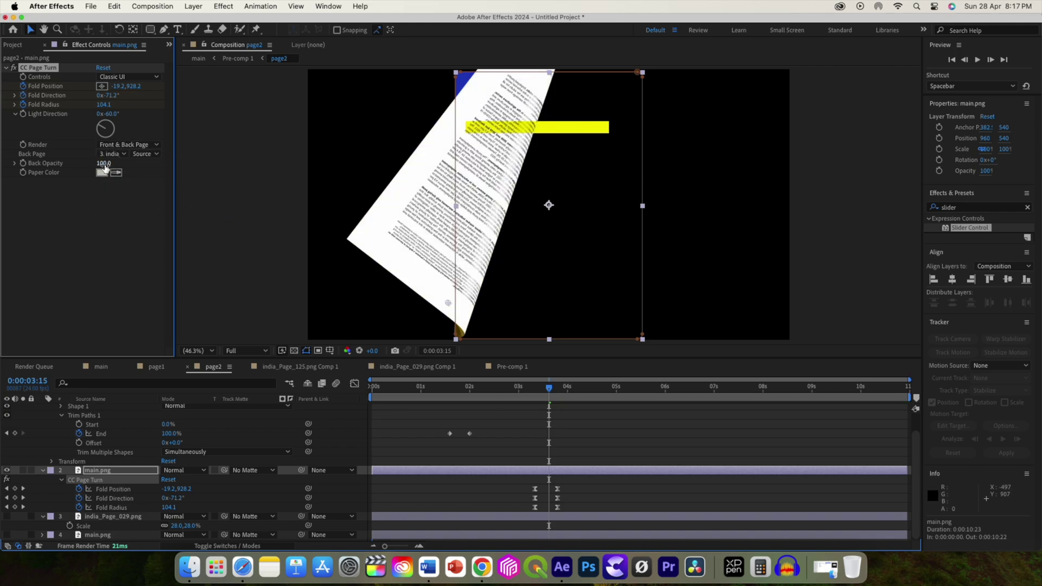
mouse_move(113, 114)
mouse_down()
mouse_move(141, 120)
mouse_move(78, 126)
mouse_up()
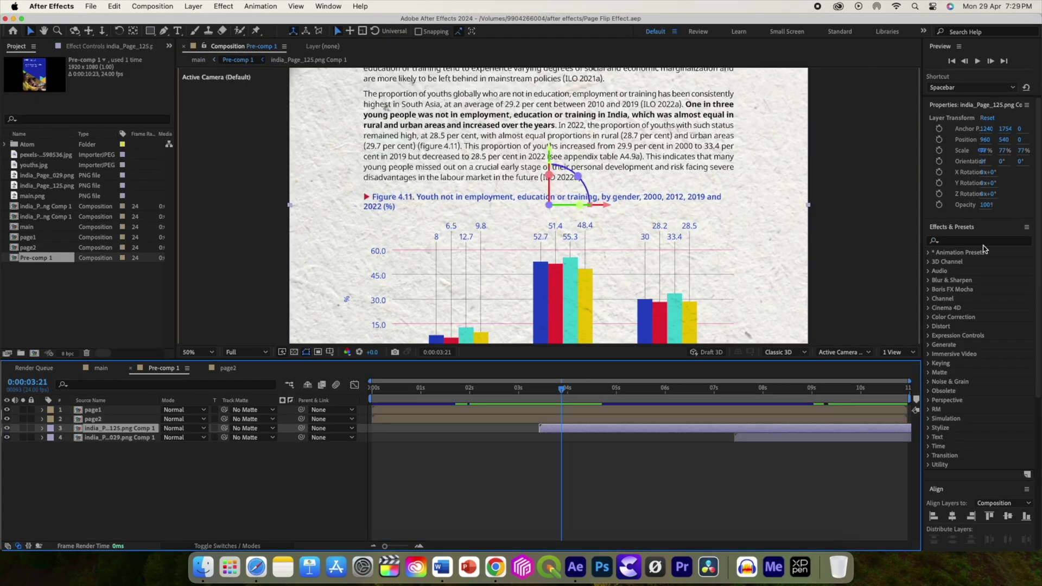
Find CC Lens and apply it to india_Page_125.png Comp 1 with Size 219 and Convergence 50
click(965, 241)
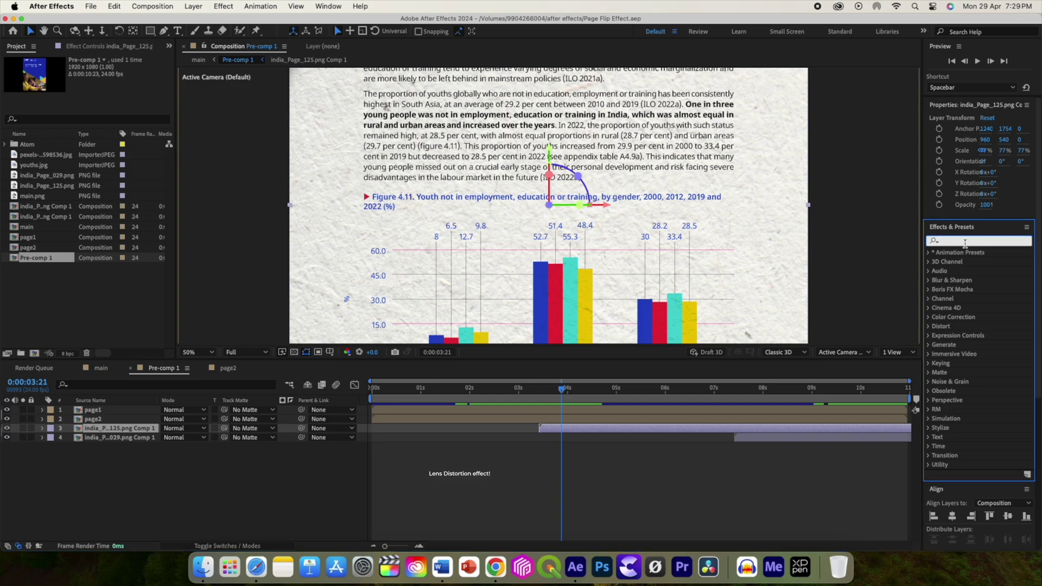
text(lens)
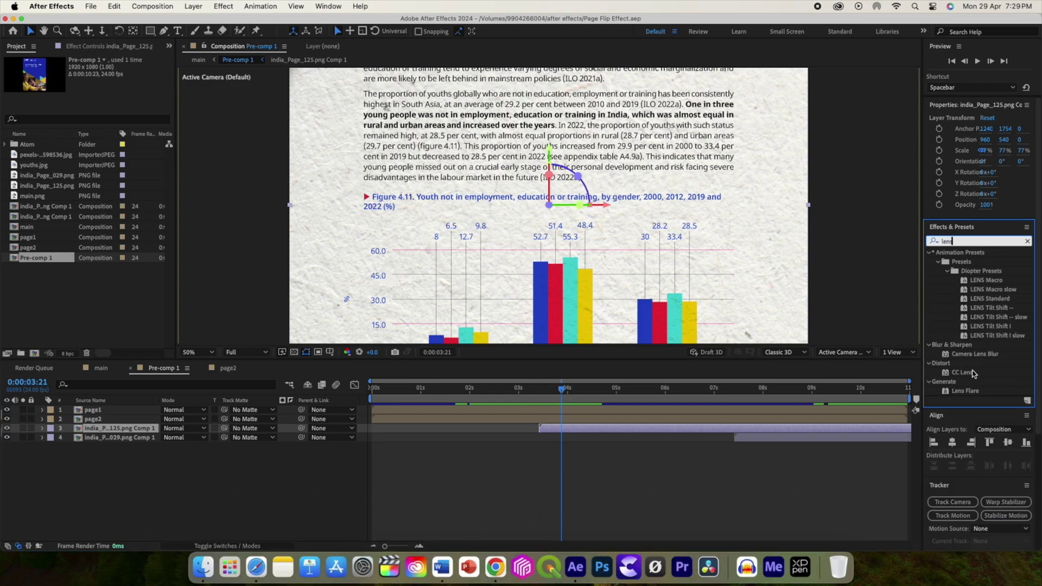
drag(968, 377, 723, 430)
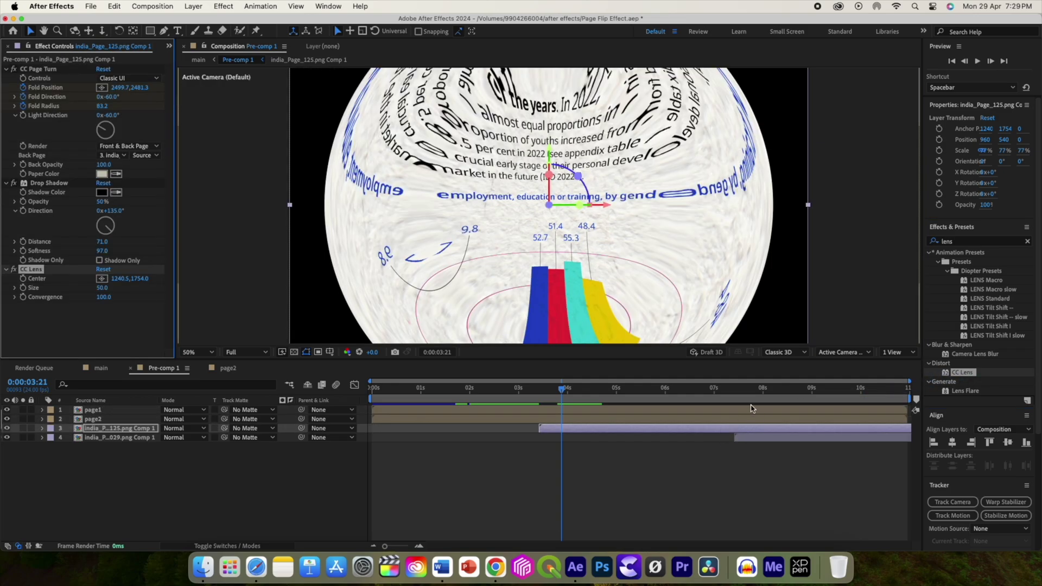
click(101, 288)
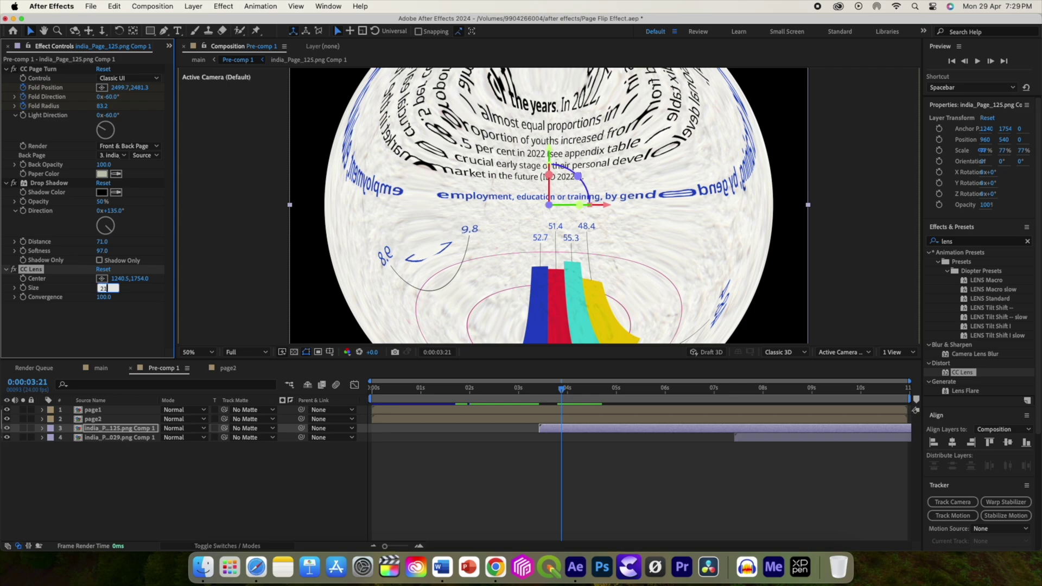
key(Tab)
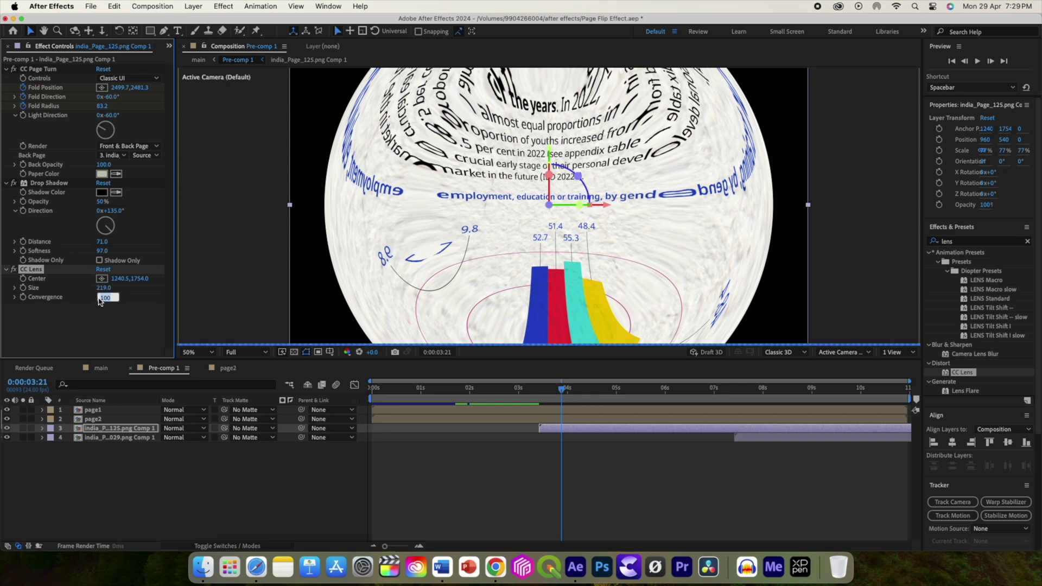
key(Return)
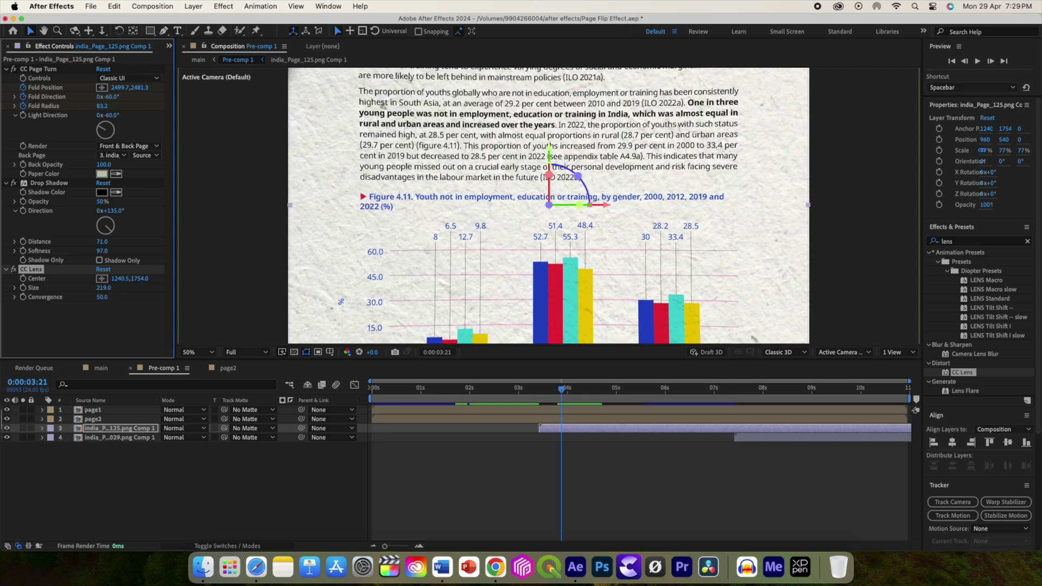
Copy the CC Lens effect from india_Page_125.png Comp 1 and paste it onto india_Page_029.png Comp 1 at 0:00:07:18
click(111, 7)
click(130, 76)
drag(562, 392, 751, 416)
click(752, 438)
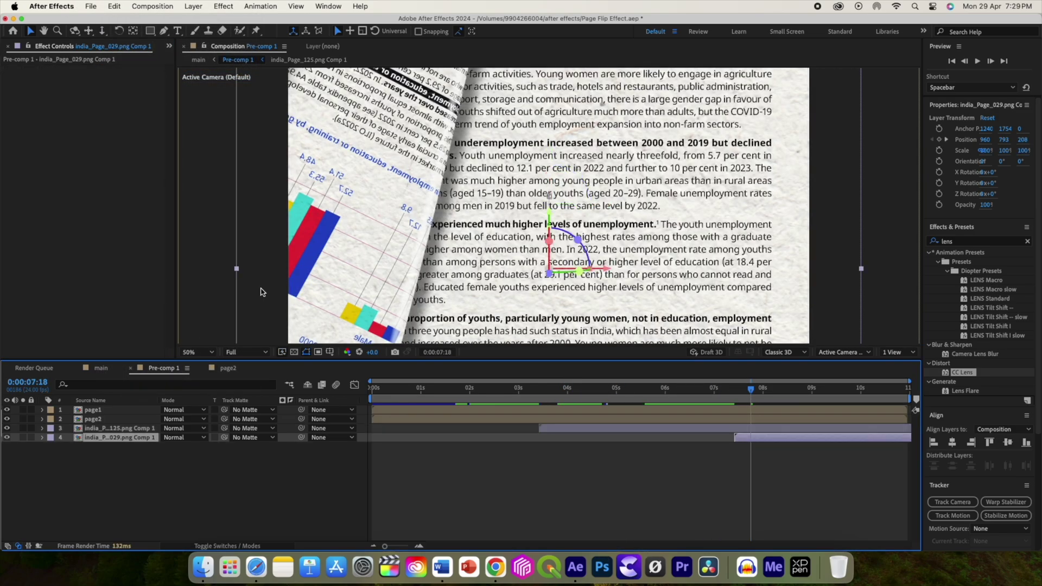
click(114, 6)
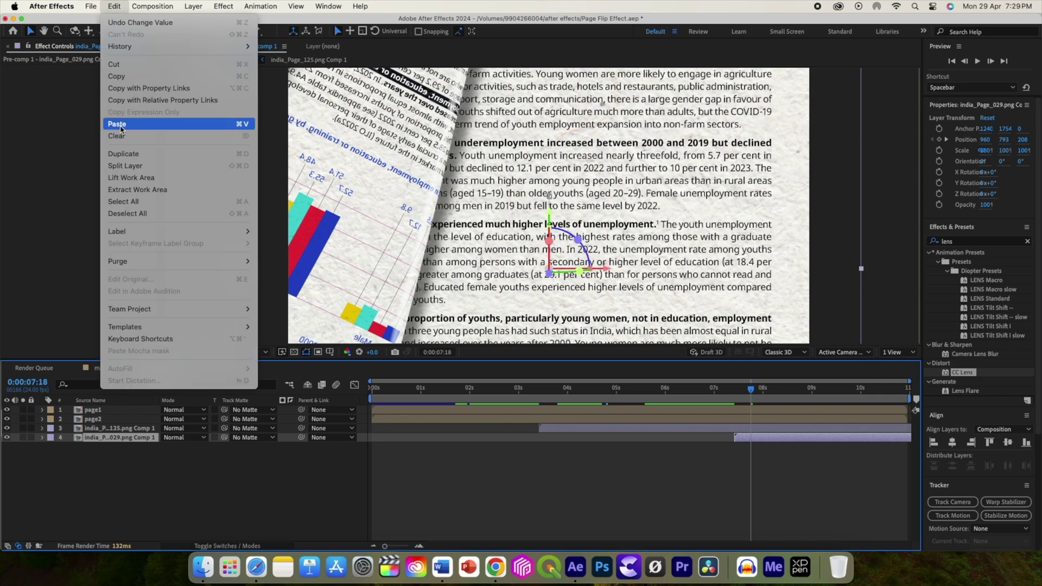
click(121, 128)
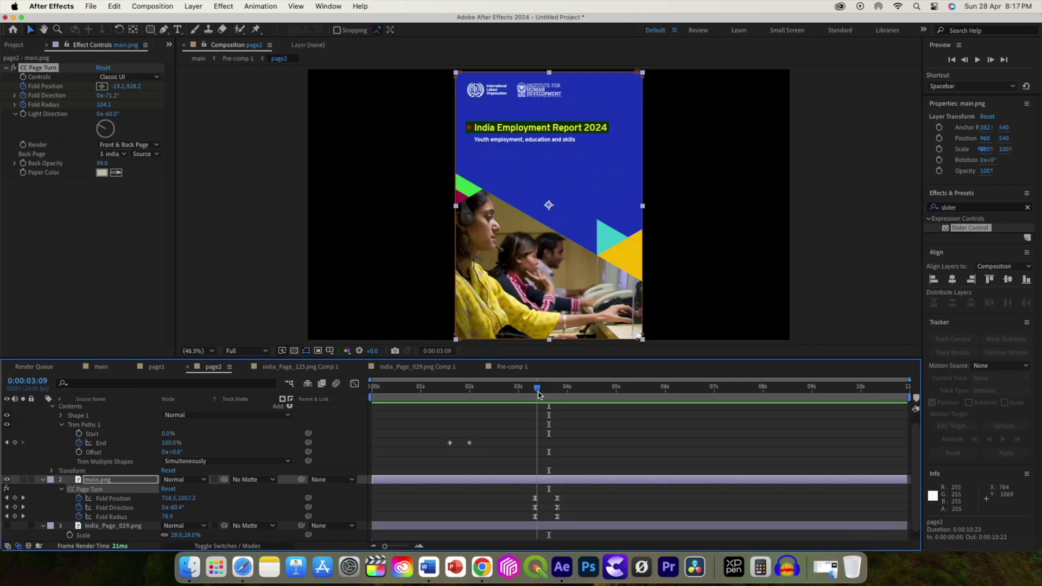
mouse_move(537, 393)
mouse_down()
mouse_move(553, 393)
mouse_move(535, 393)
mouse_up()
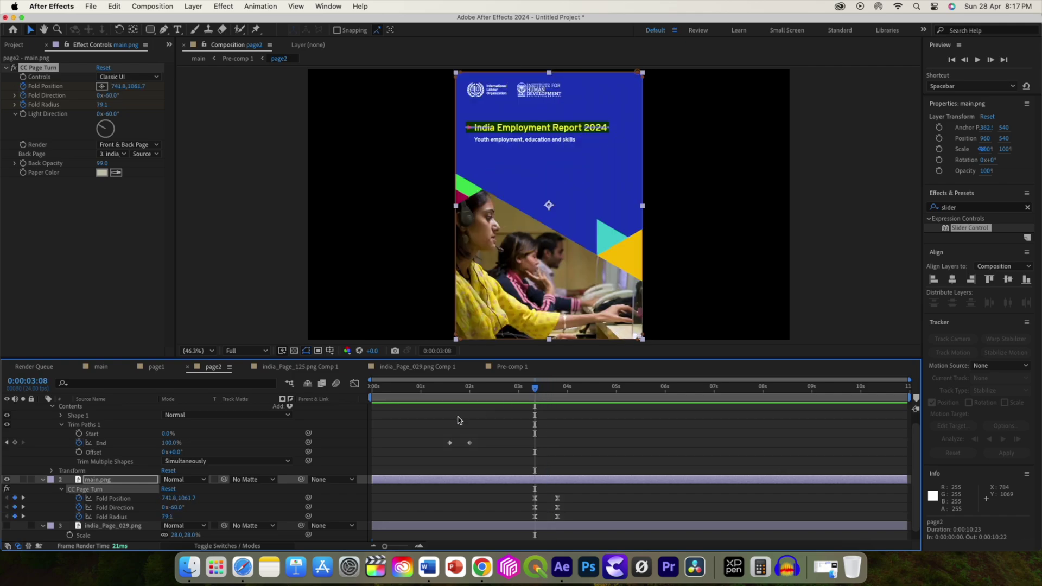
scroll(121, 494, down, 1)
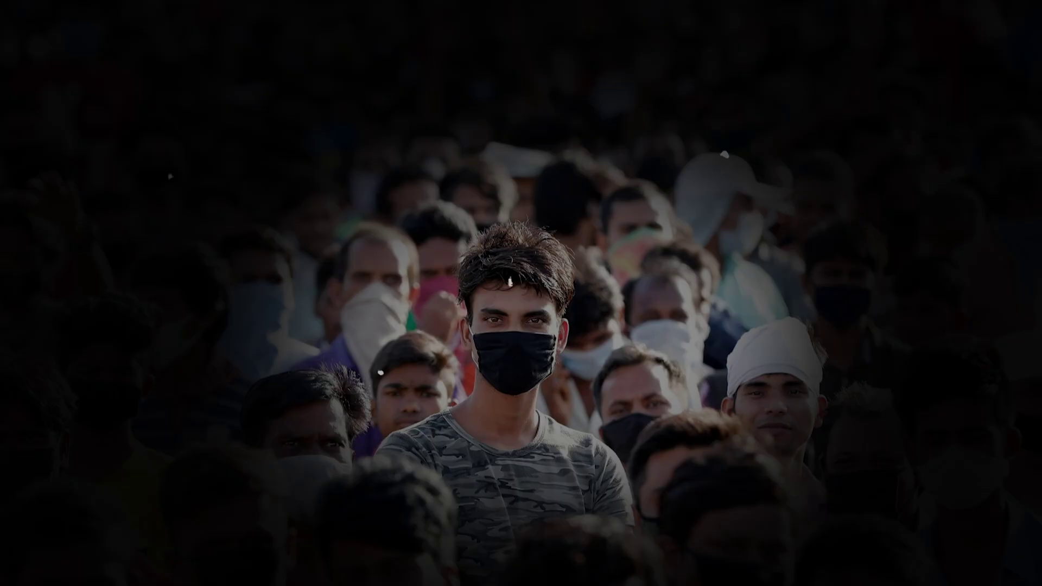